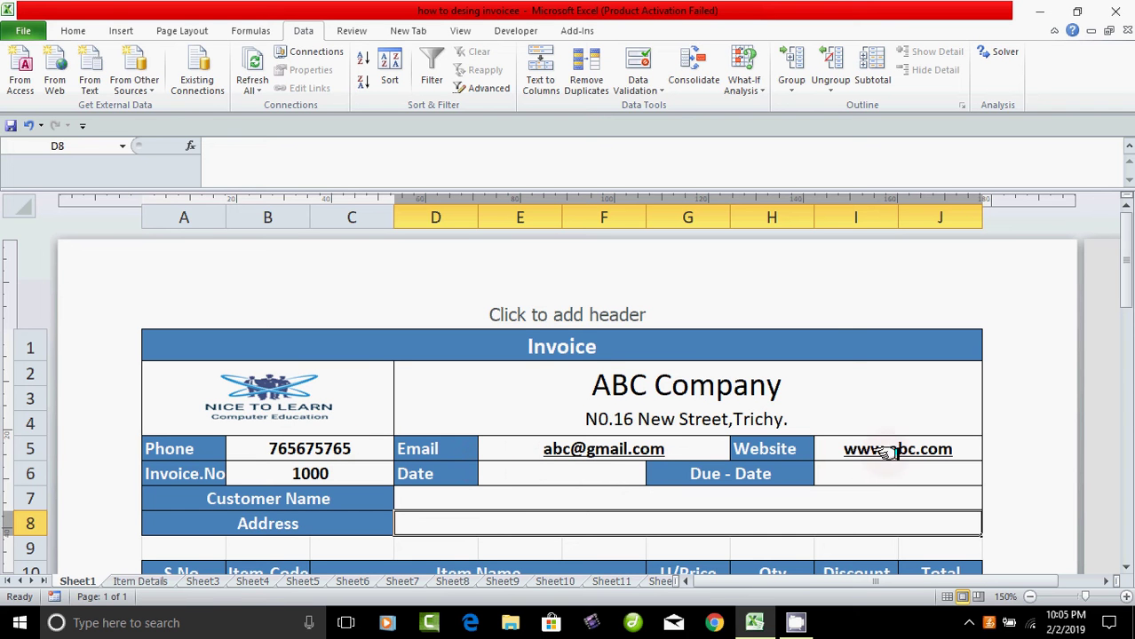
Step: Start the invoice Date in E6 and set its font colour to black
left_click(318, 478)
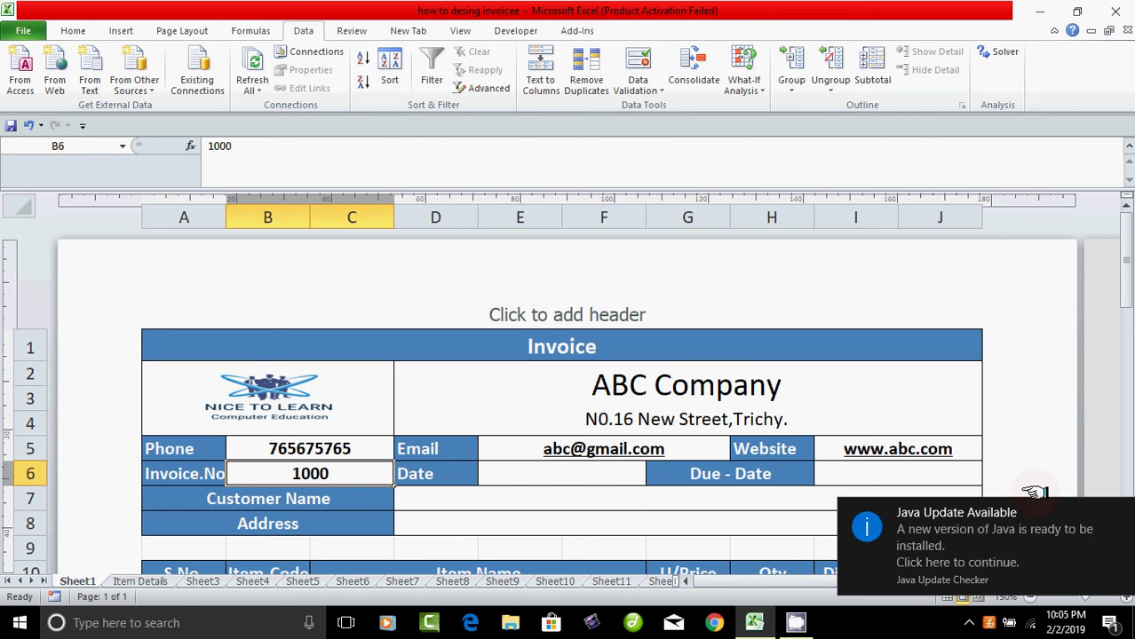
left_click(1123, 511)
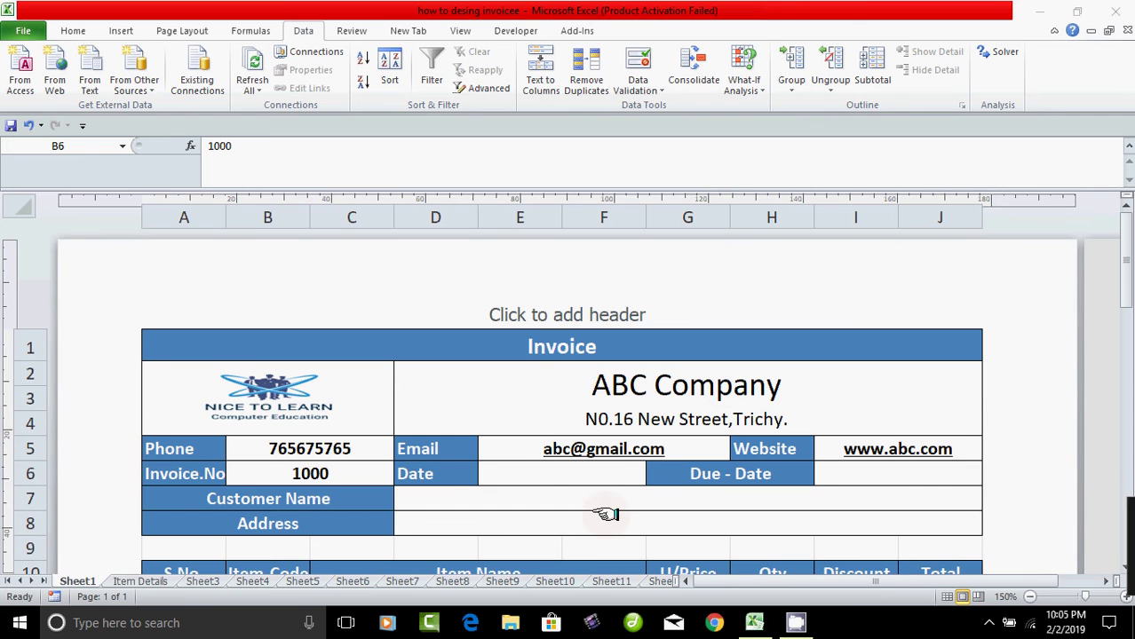
left_click(523, 471)
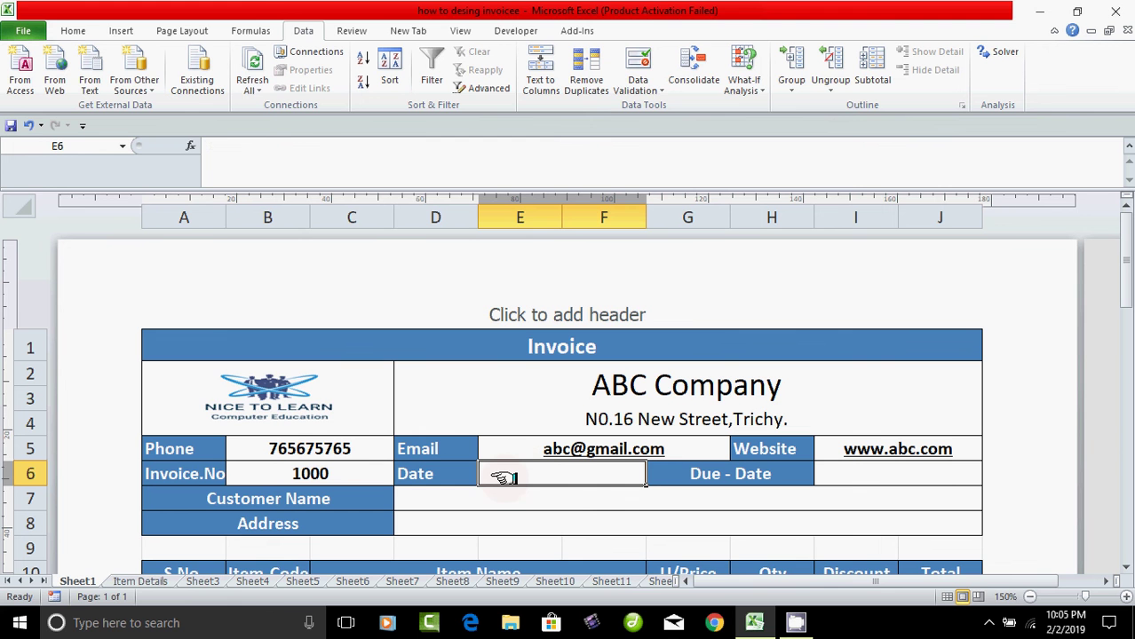
type("02")
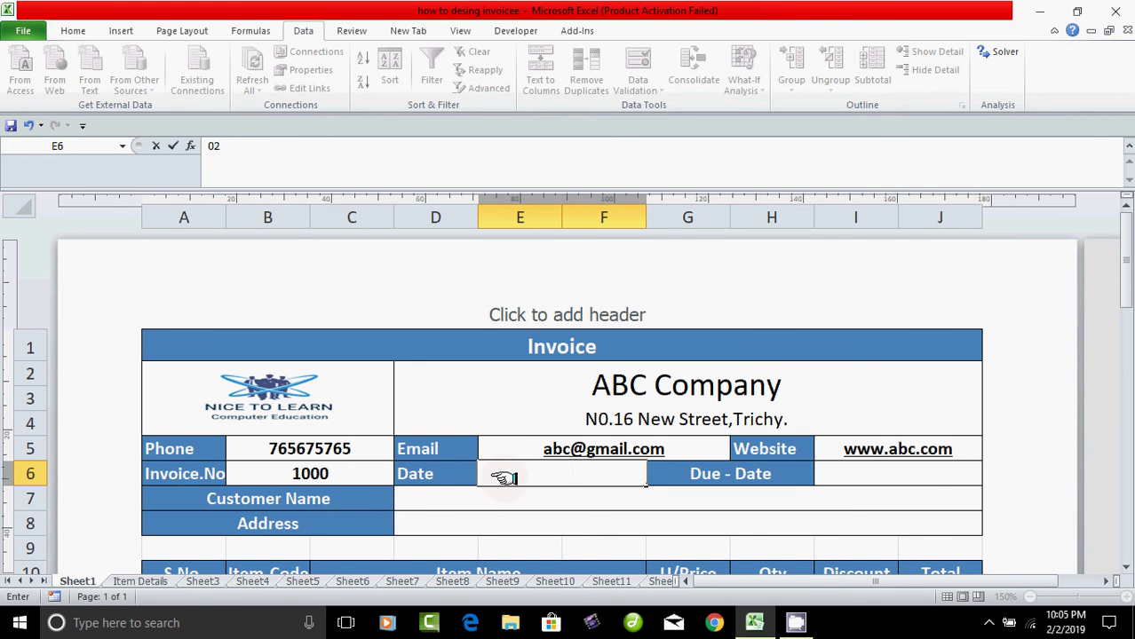
left_click(552, 504)
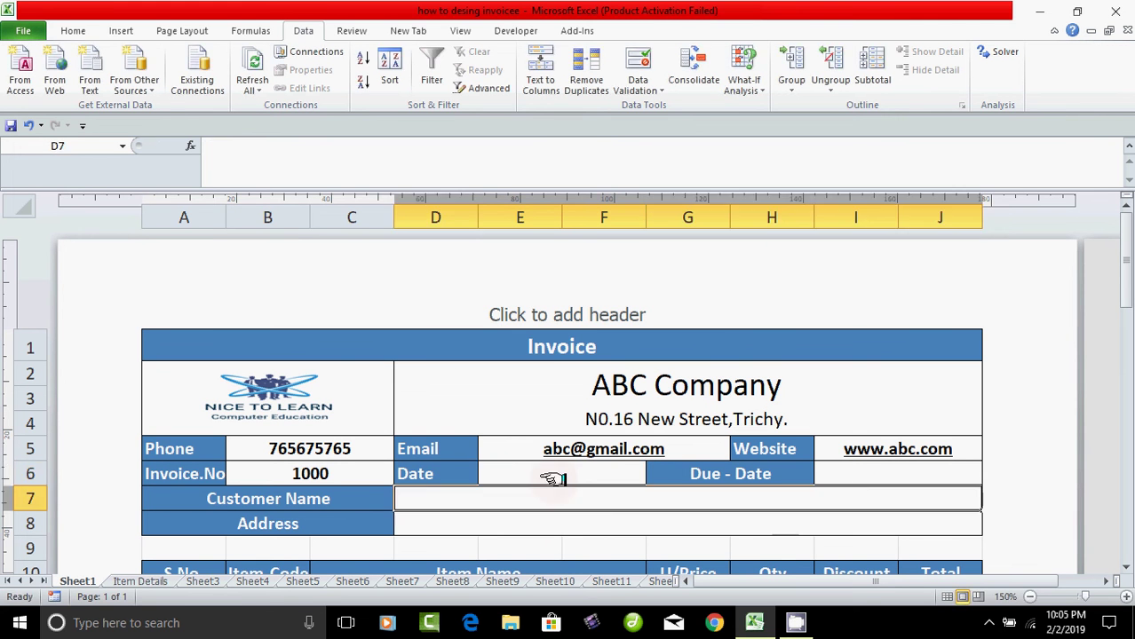
left_click(549, 476)
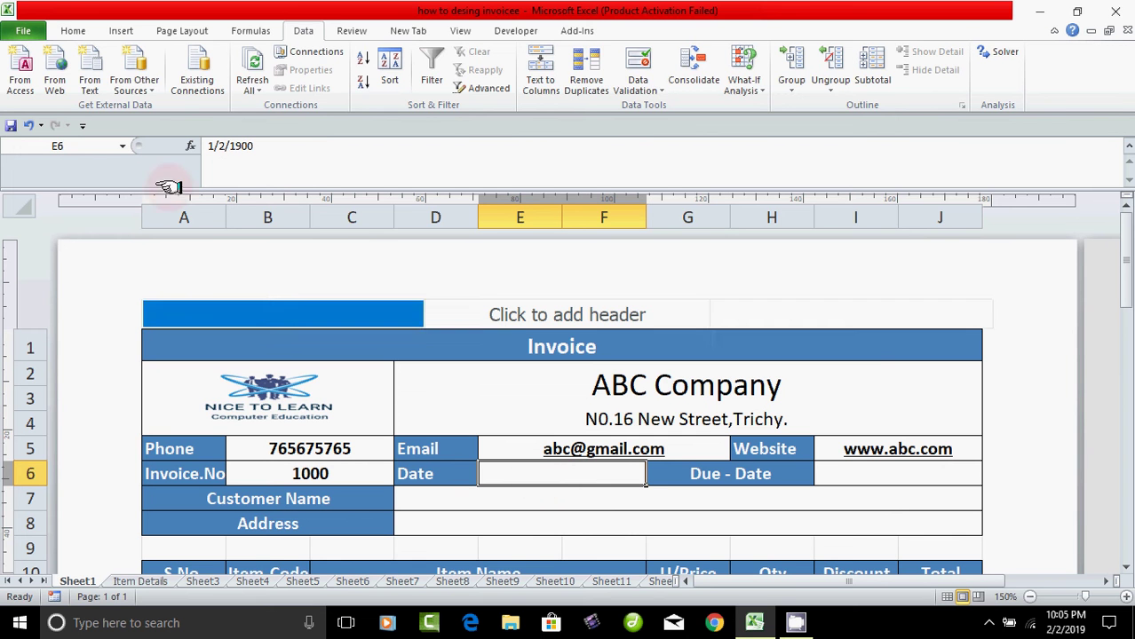
left_click(73, 30)
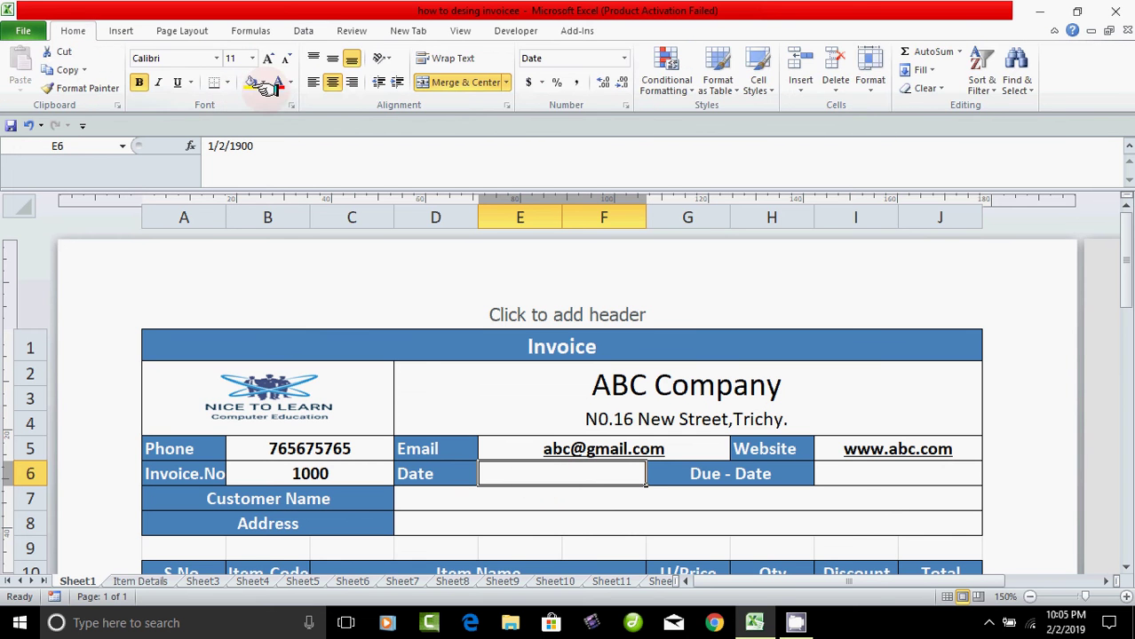
left_click(290, 83)
left_click(282, 97)
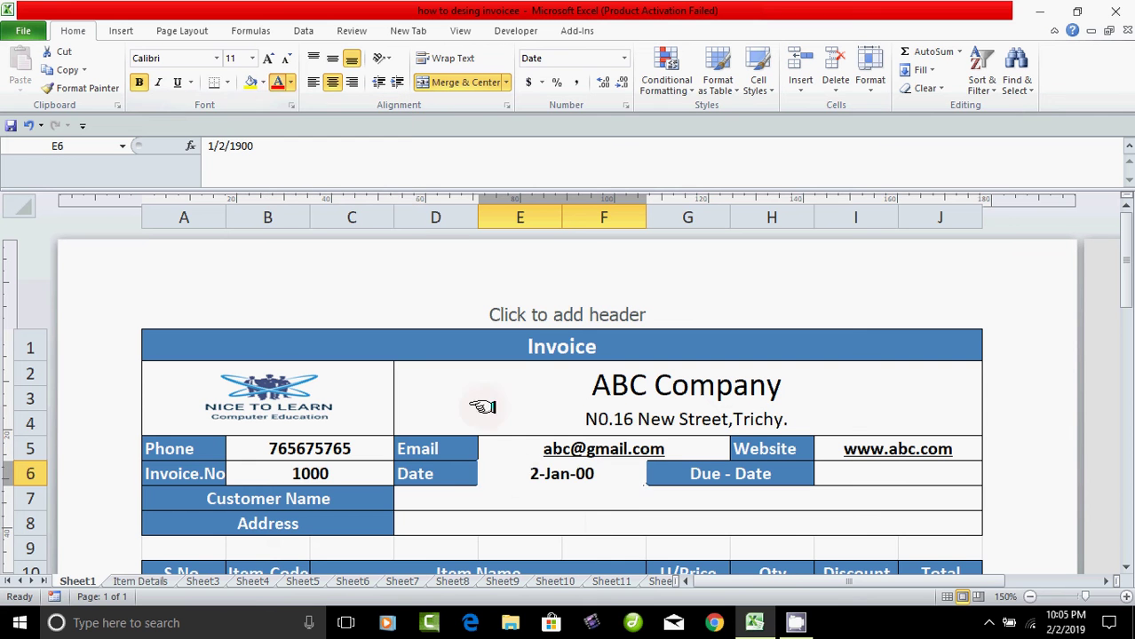
Step: Retype the invoice Date as 02-02-2019, correcting the mistyped year
left_click(544, 476)
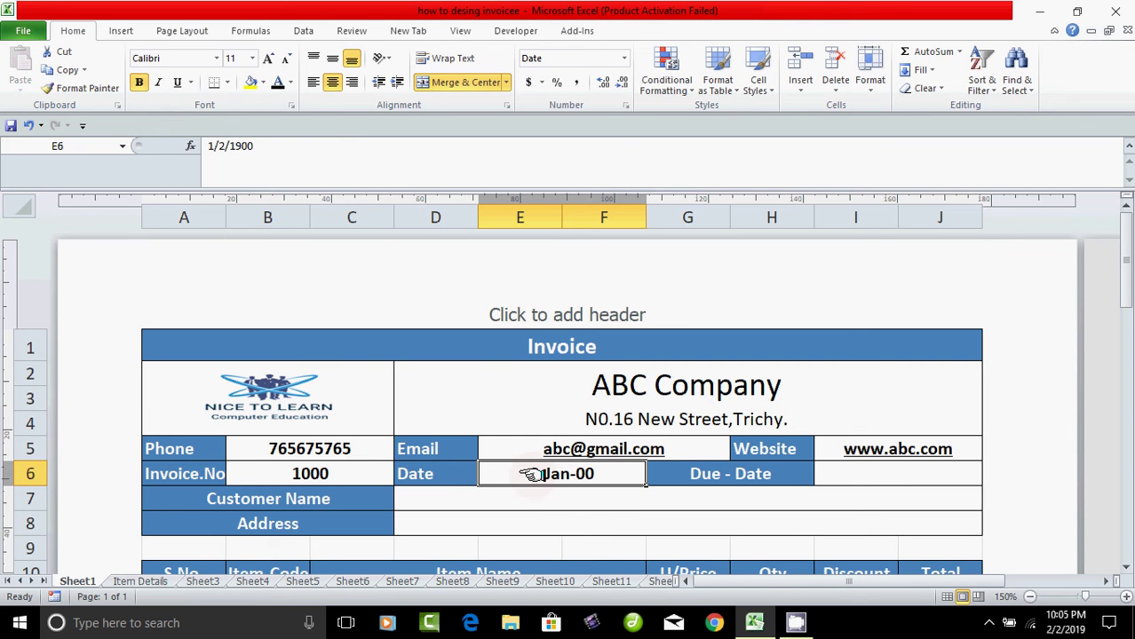
left_click(582, 495)
left_click(593, 475)
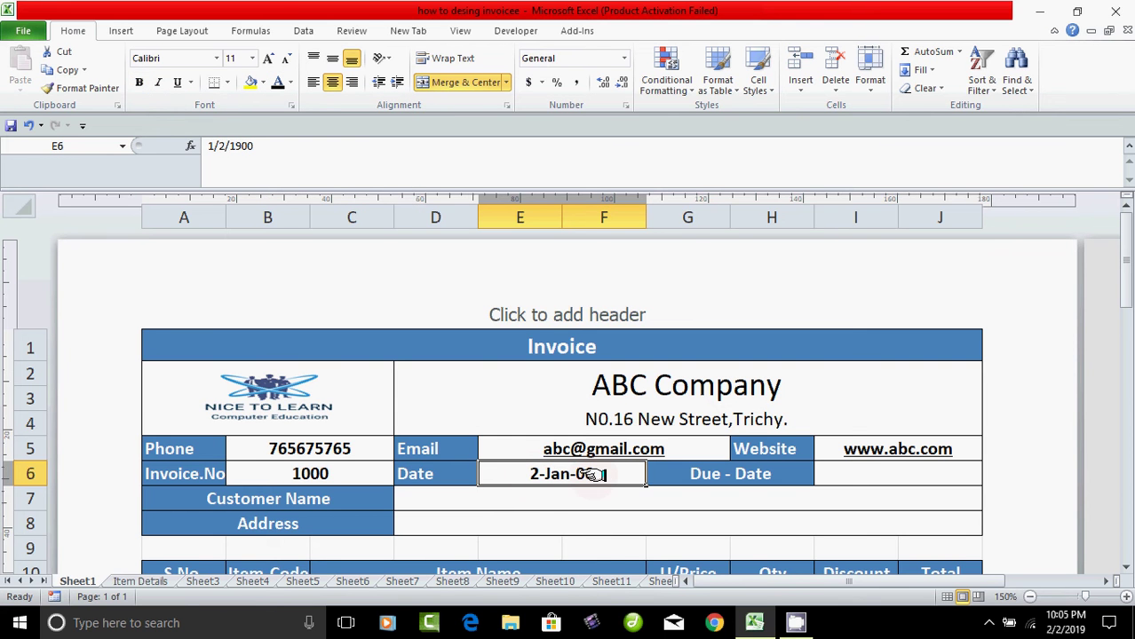
double_click(593, 475)
left_click_drag(597, 475, 503, 473)
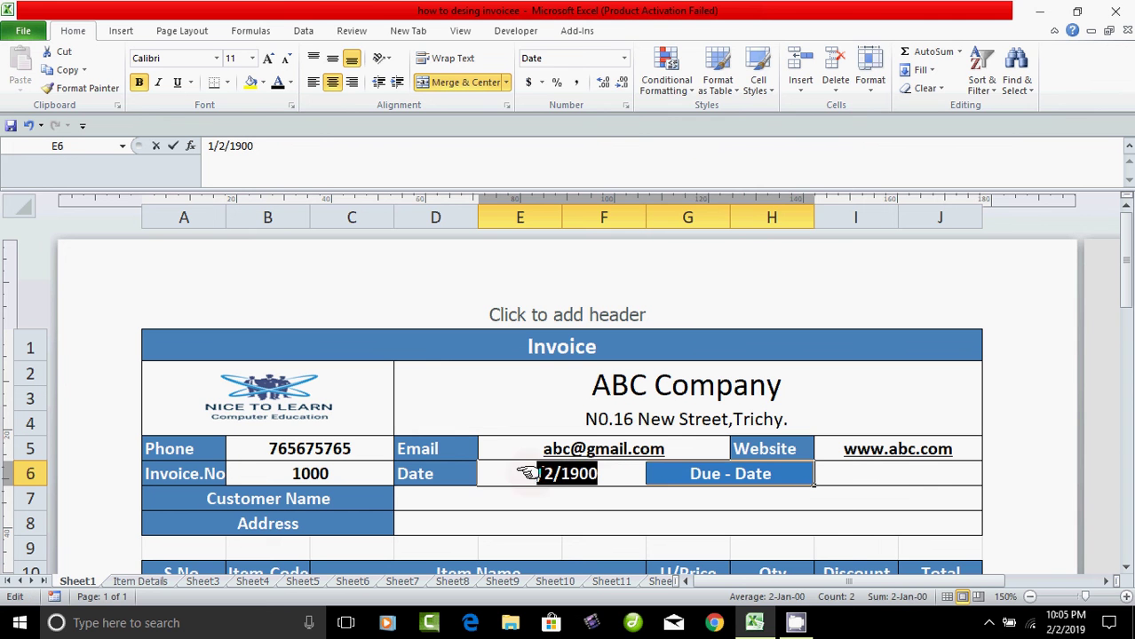
type("02")
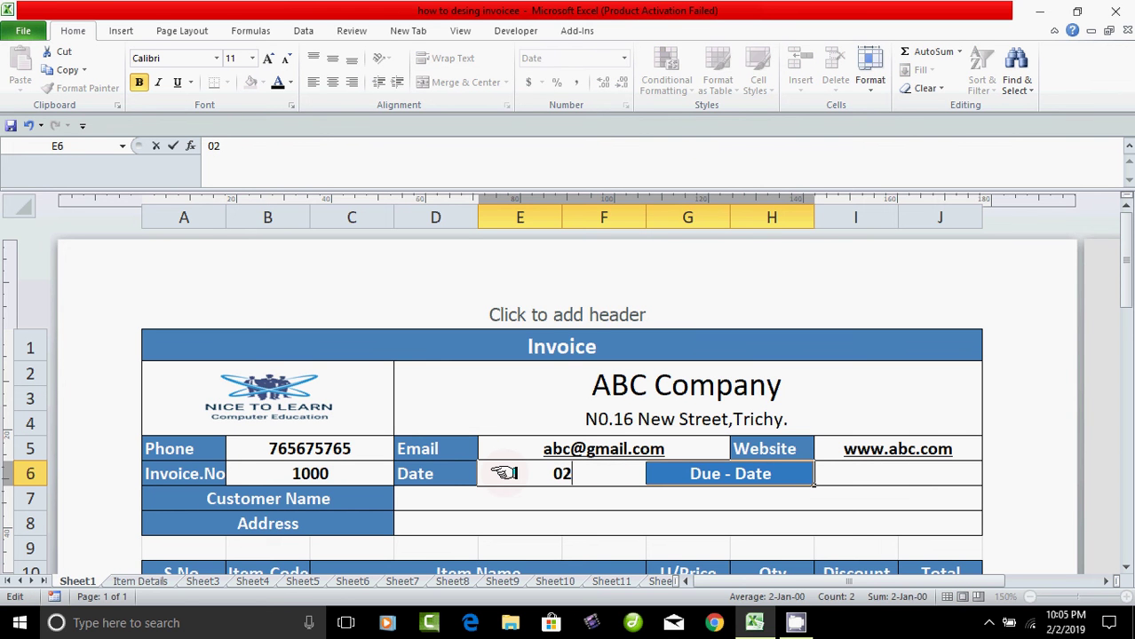
type("-02")
type("-30")
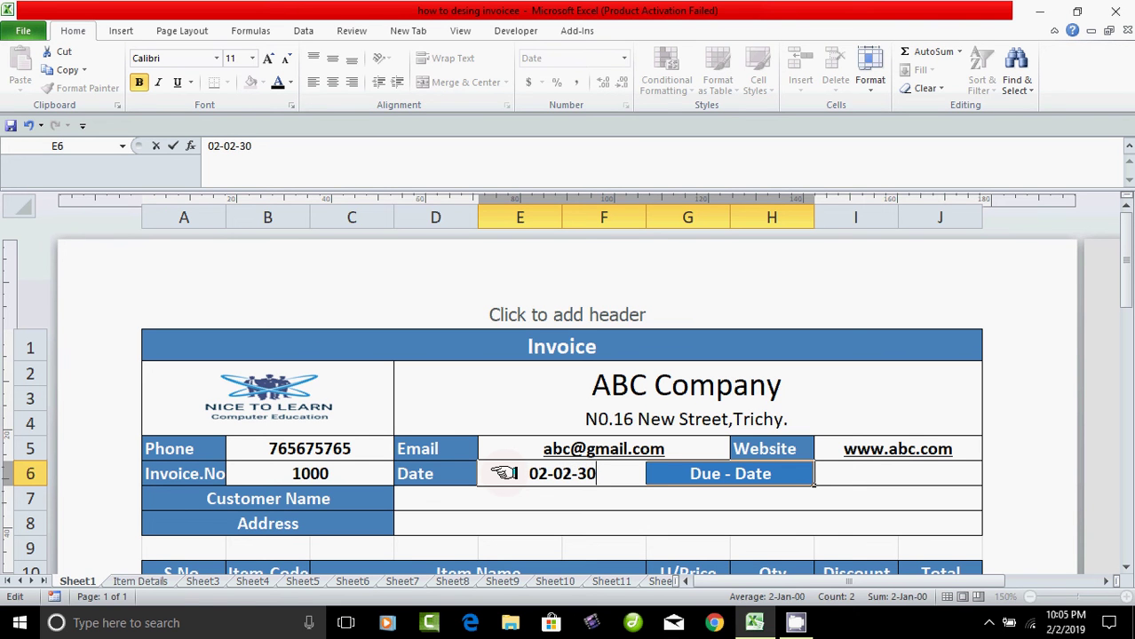
key("BackSpace")
key("BackSpace")
type("2")
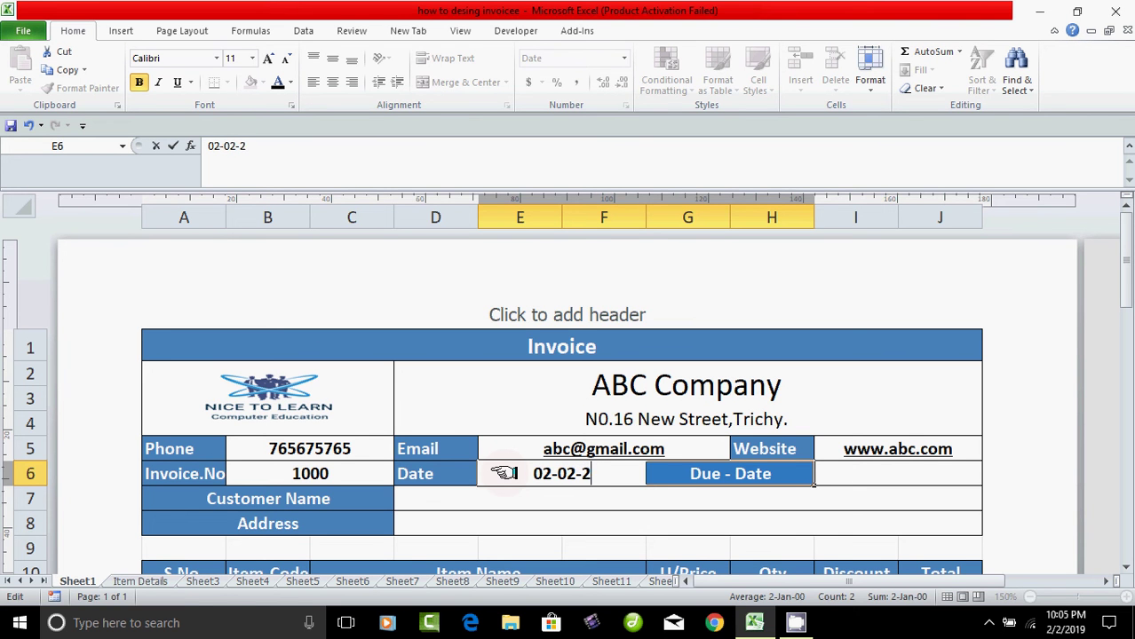
type("019")
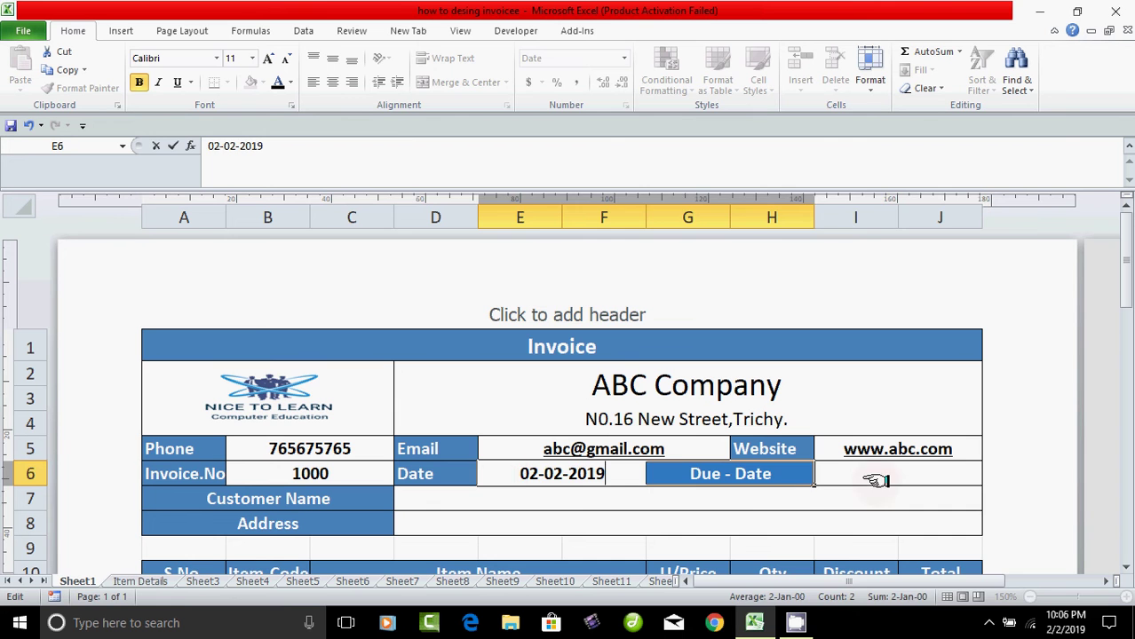
left_click(870, 478)
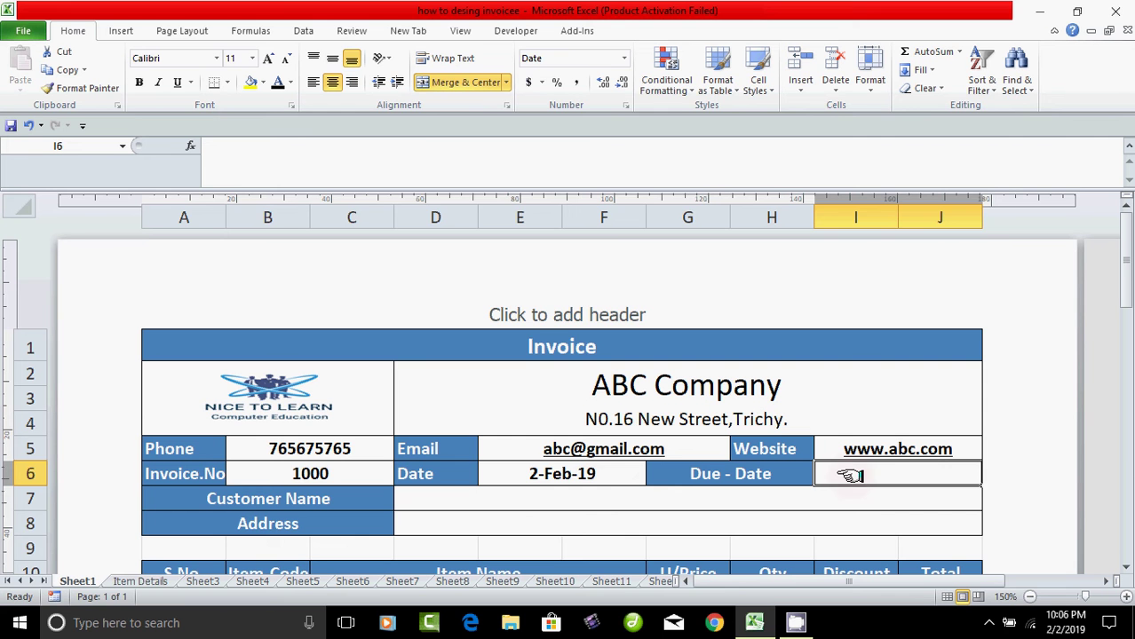
Step: Enter the Due - Date 3-3-2019 in I6, showing 3-Mar-19
left_click(559, 478)
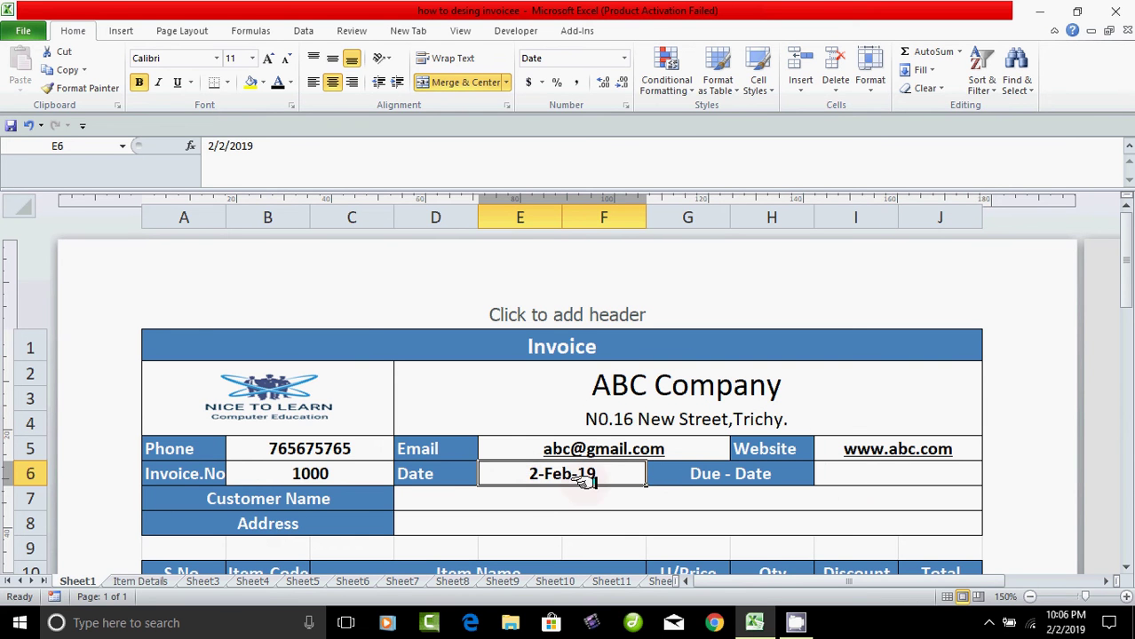
left_click(836, 477)
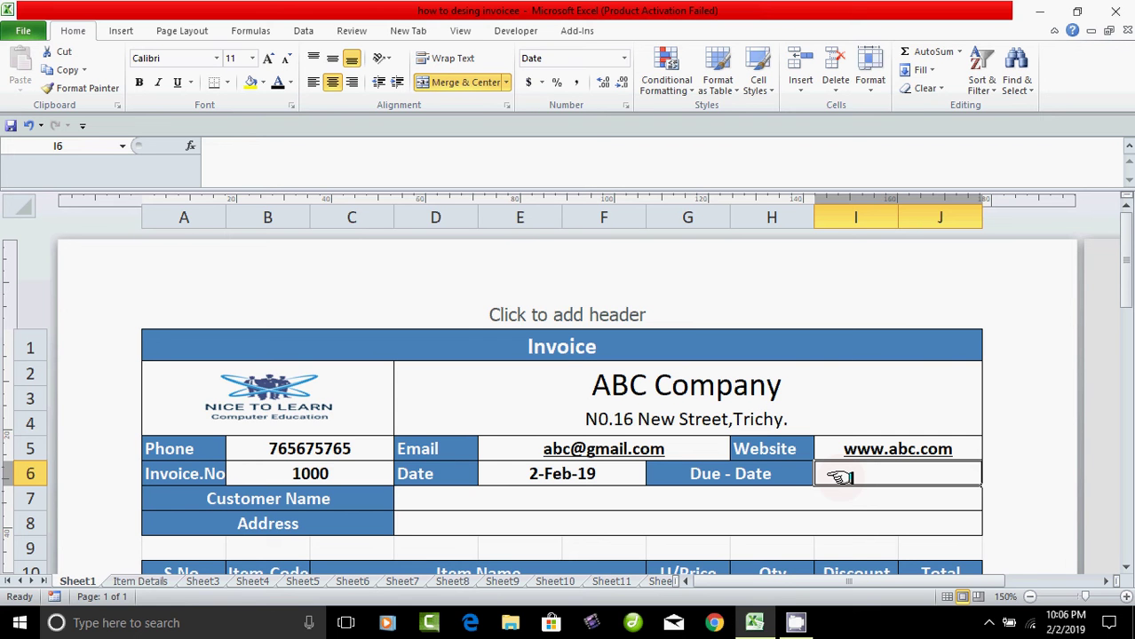
type("3")
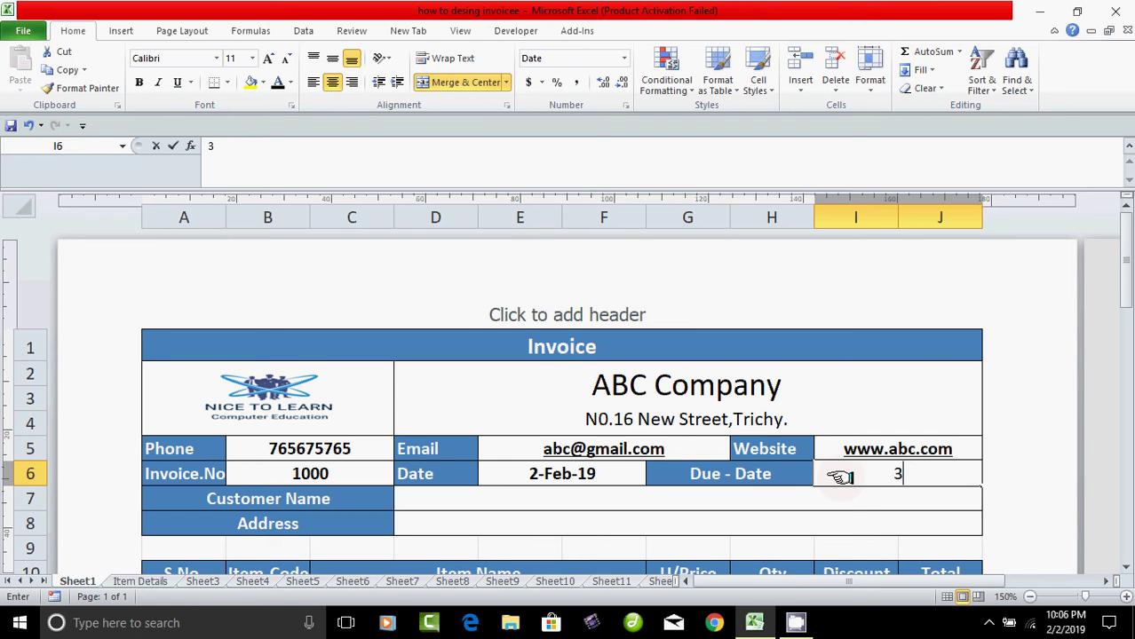
type("-3")
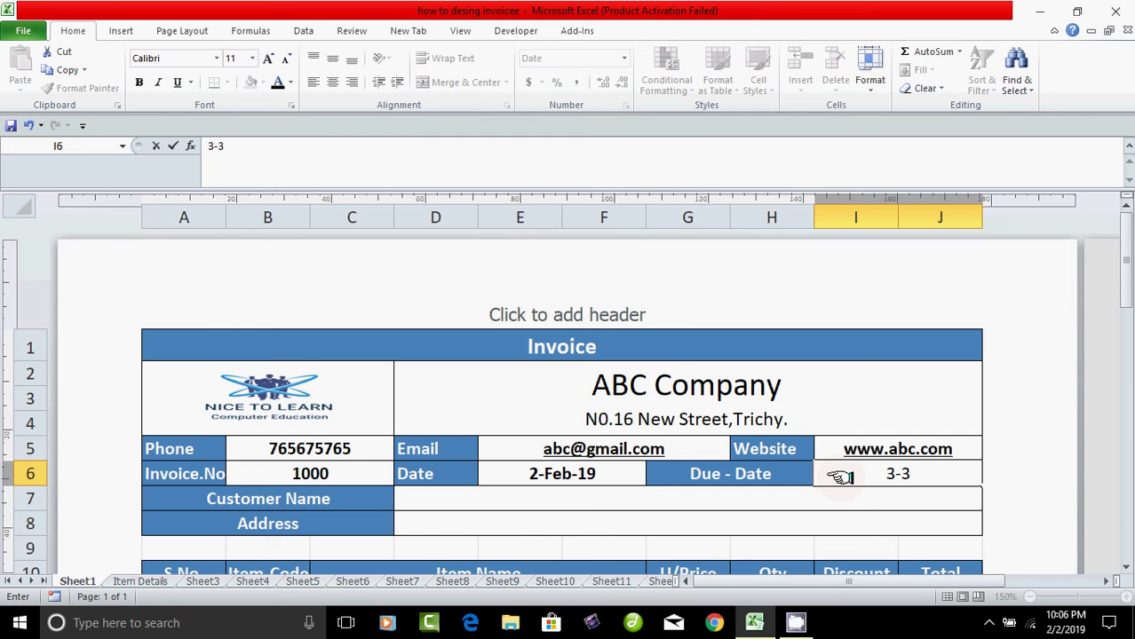
type("-2019")
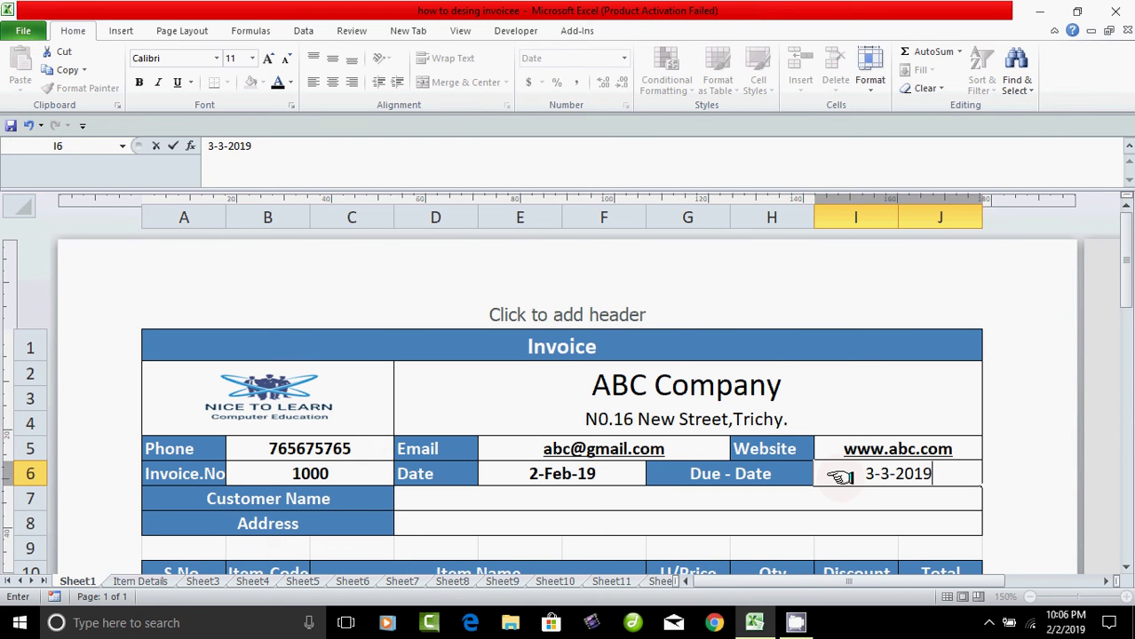
key("Return")
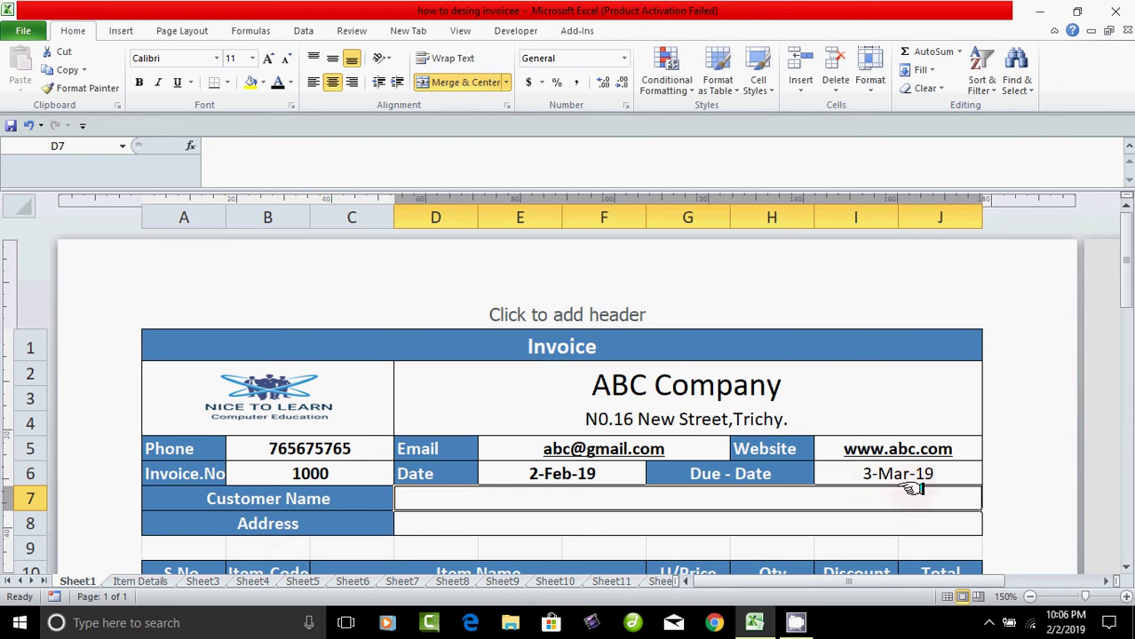
left_click(911, 479)
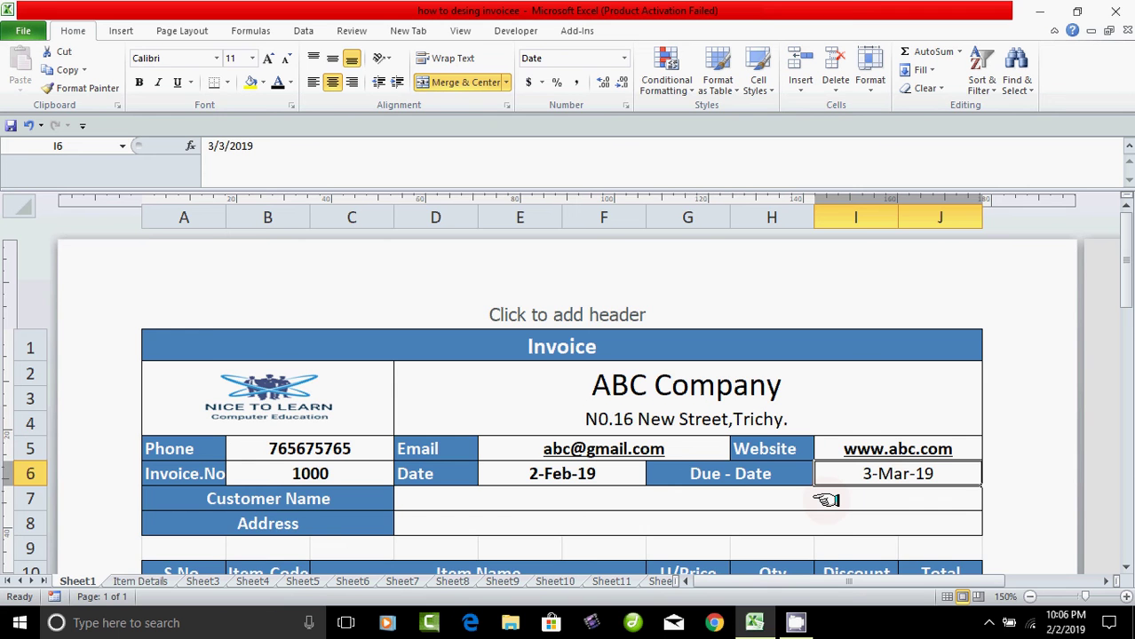
Step: Enter the customer's full name in the Customer Name cell
scroll(826, 500, "down", 2)
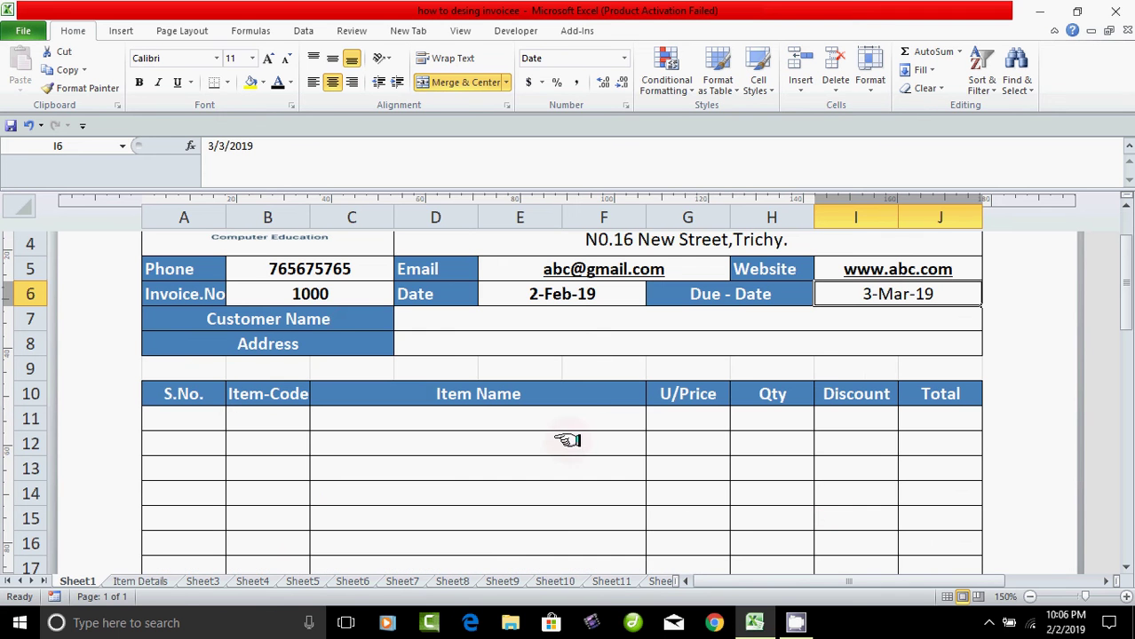
left_click(454, 318)
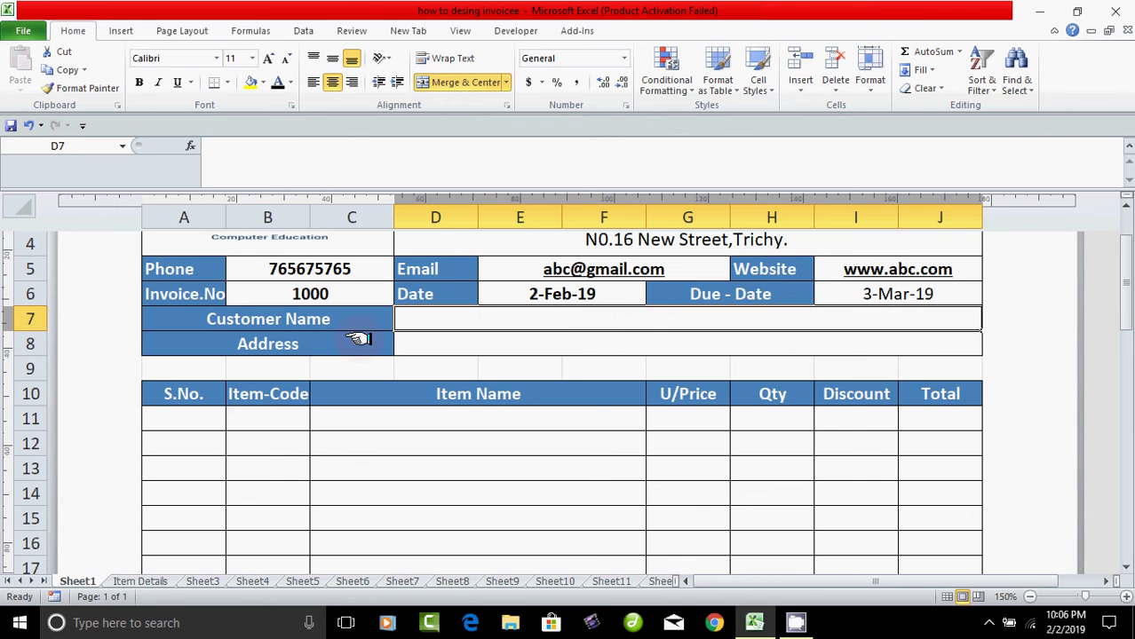
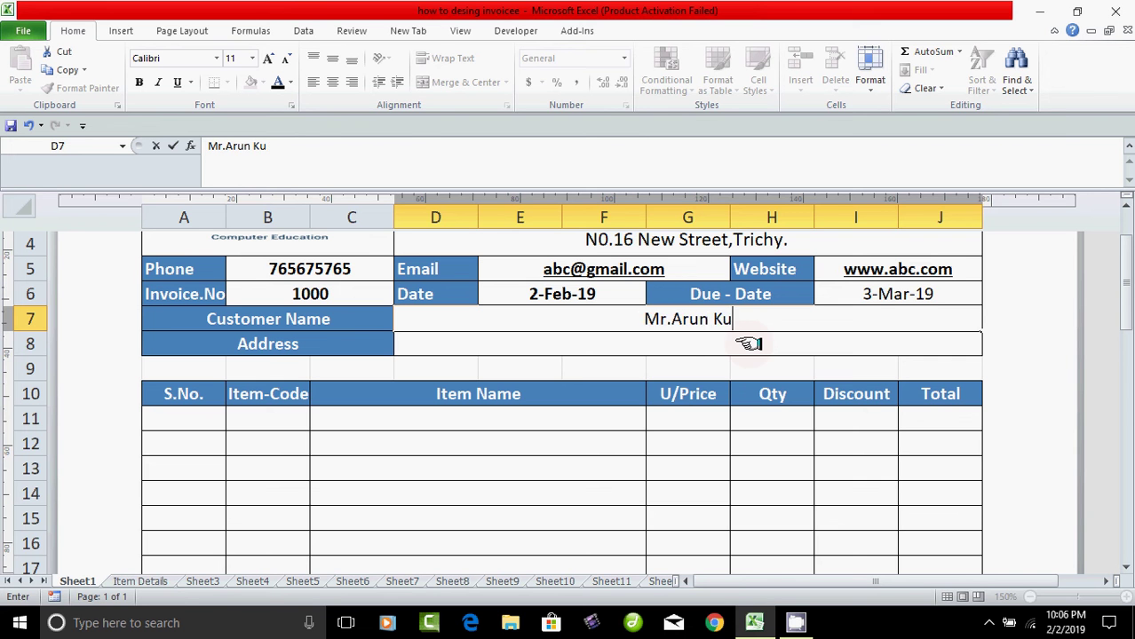
left_click(679, 349)
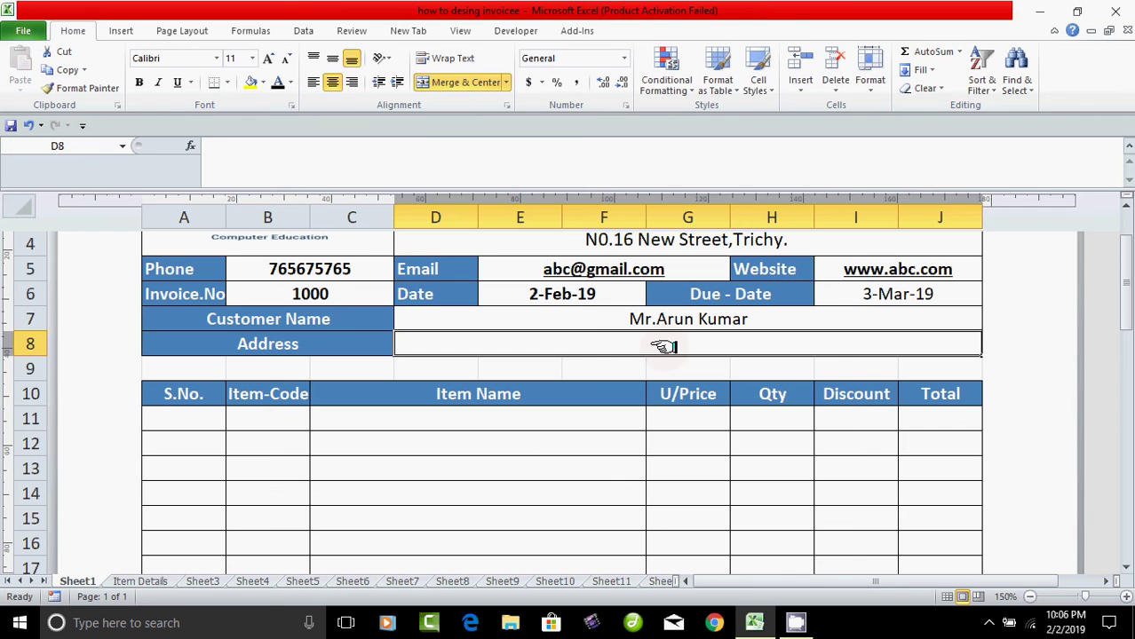
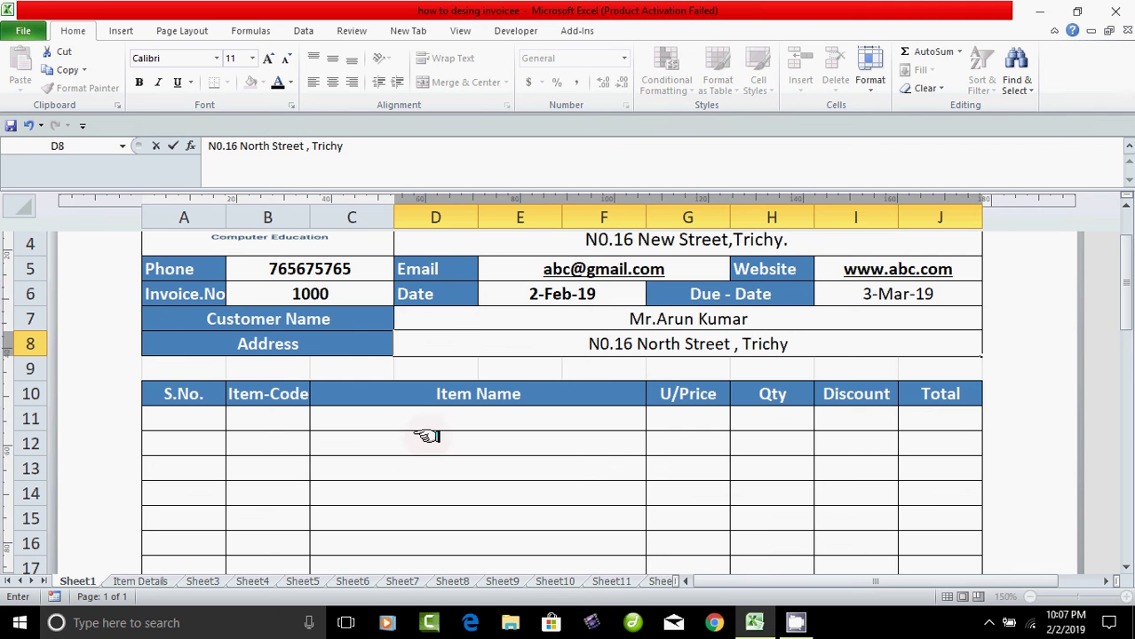
Step: Type the customer's street address into D8, fixing the stray comma and typo
left_click(449, 328)
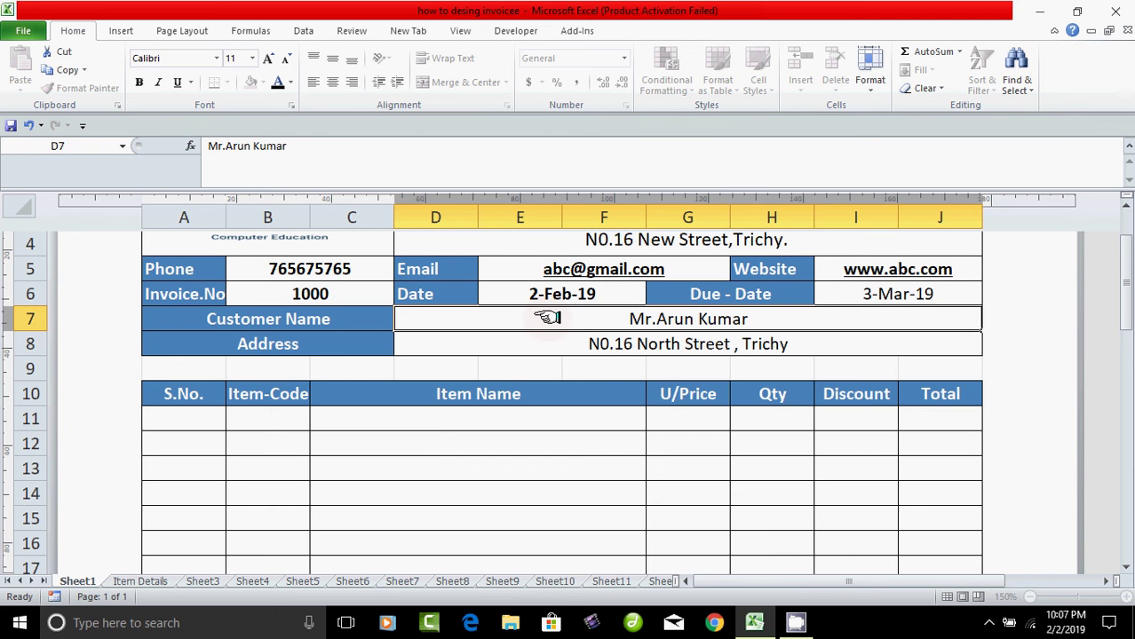
left_click(590, 343)
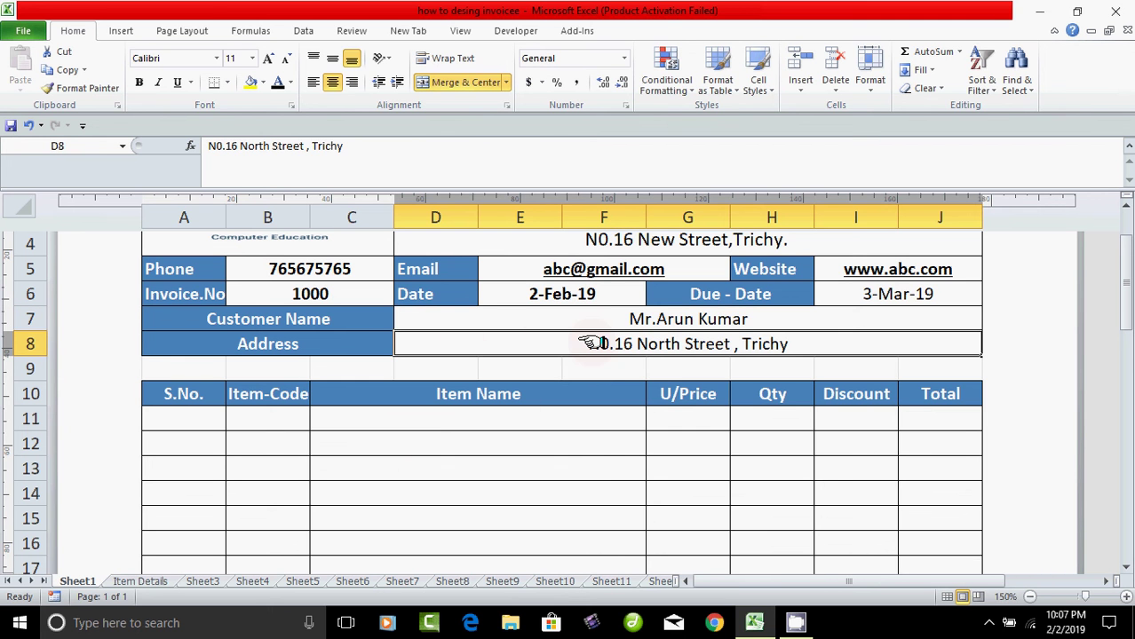
left_click(521, 422)
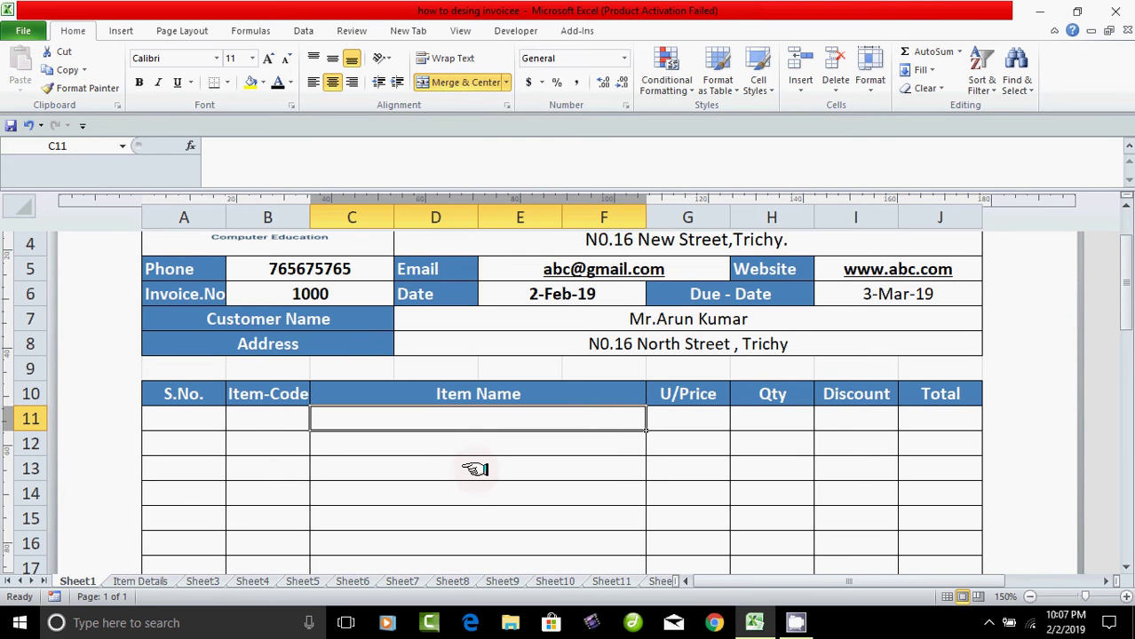
Step: Check the item list on the Item Details sheet, then return to Sheet1
scroll(463, 474, "down", 2)
scroll(462, 474, "up", 2)
left_click(467, 493)
mouse_move(468, 417)
left_mouse_down()
mouse_move(468, 500)
mouse_move(481, 512)
left_mouse_up()
left_click(484, 513)
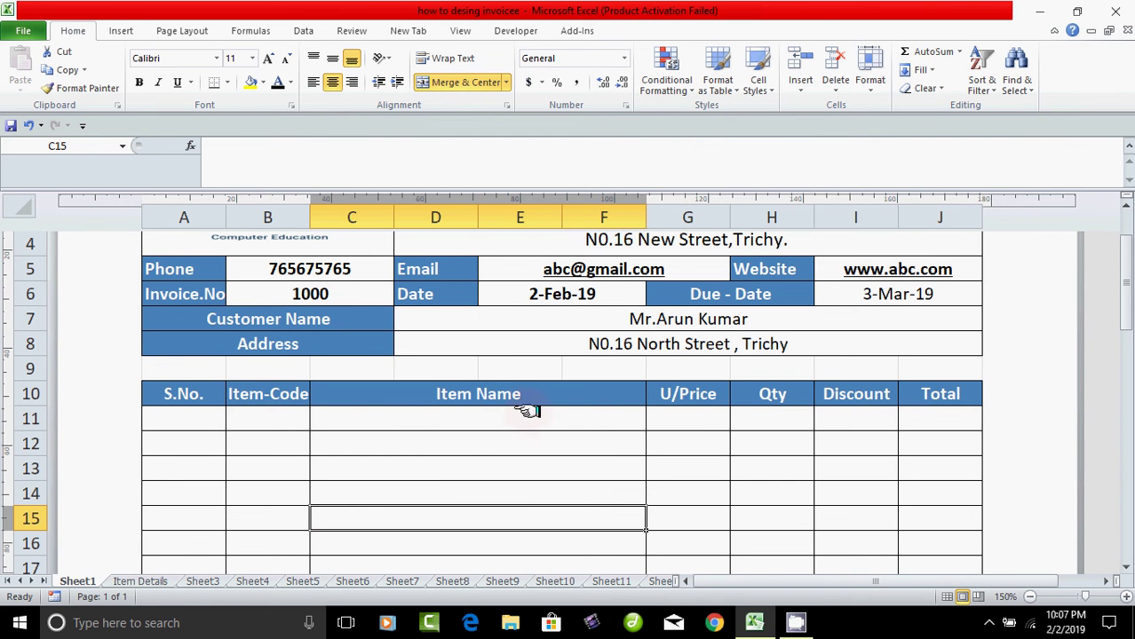
left_click(140, 581)
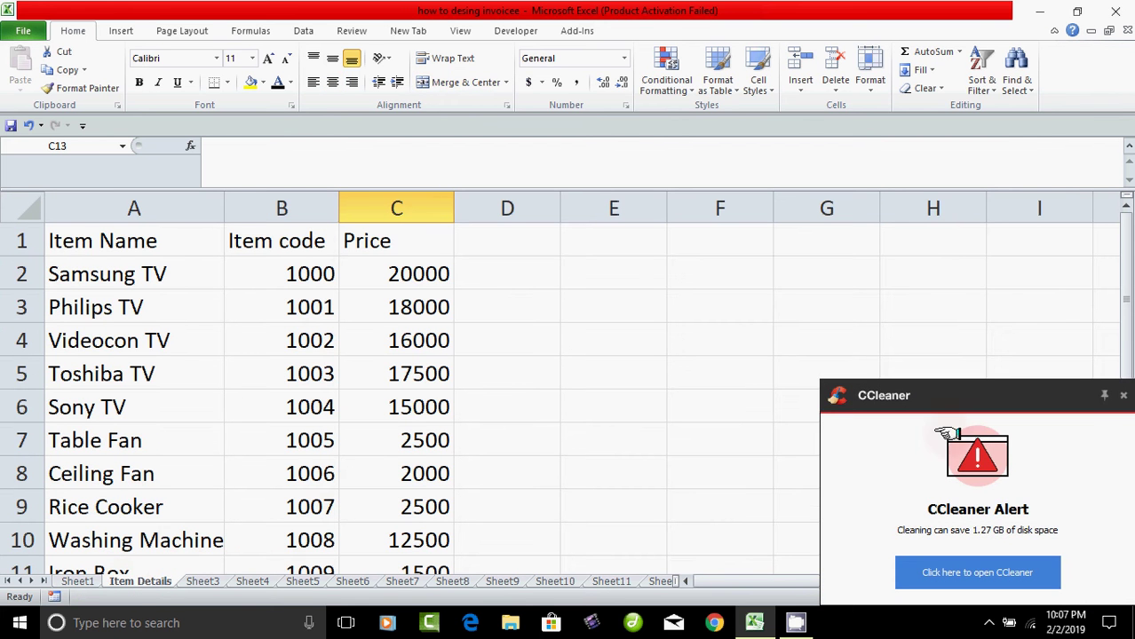
left_click(1116, 397)
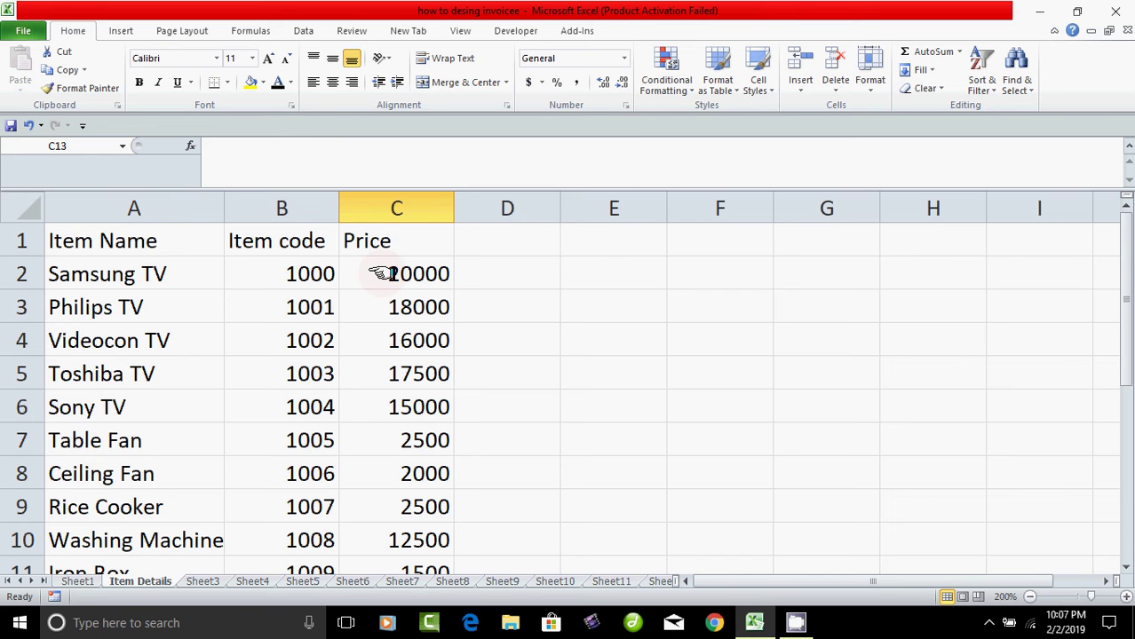
left_click(77, 581)
Step: Select the Item Name range C11:F28 and bring up the Data tab
left_click_drag(469, 414, 463, 512)
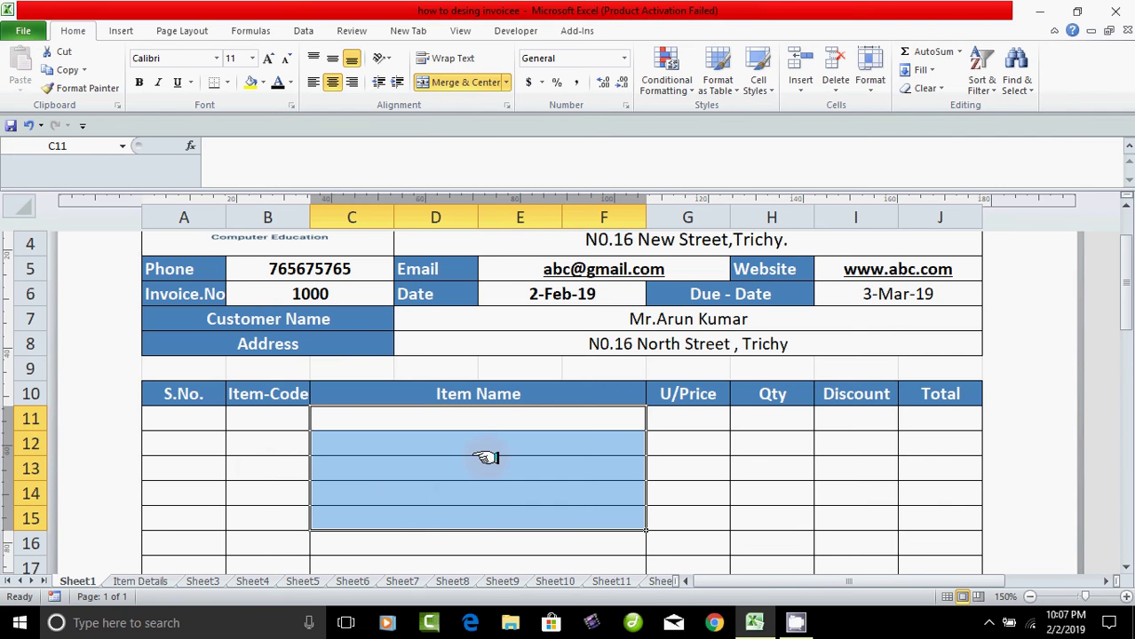
left_click(510, 515)
mouse_move(519, 414)
left_mouse_down()
mouse_move(517, 552)
mouse_move(512, 506)
left_mouse_up()
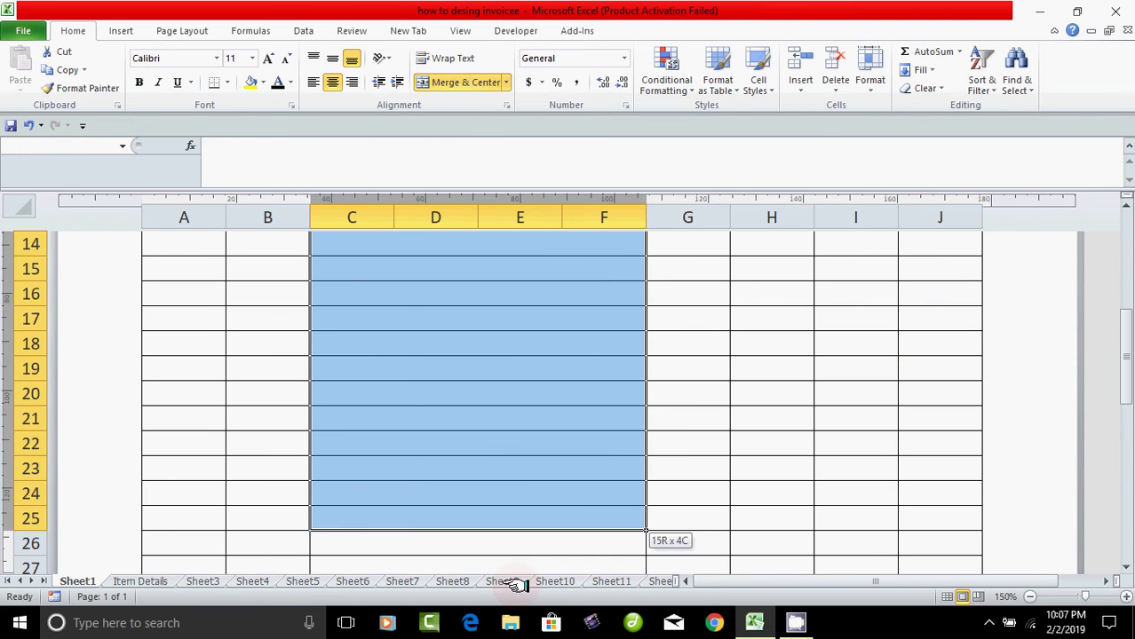
left_click_drag(512, 506, 506, 540)
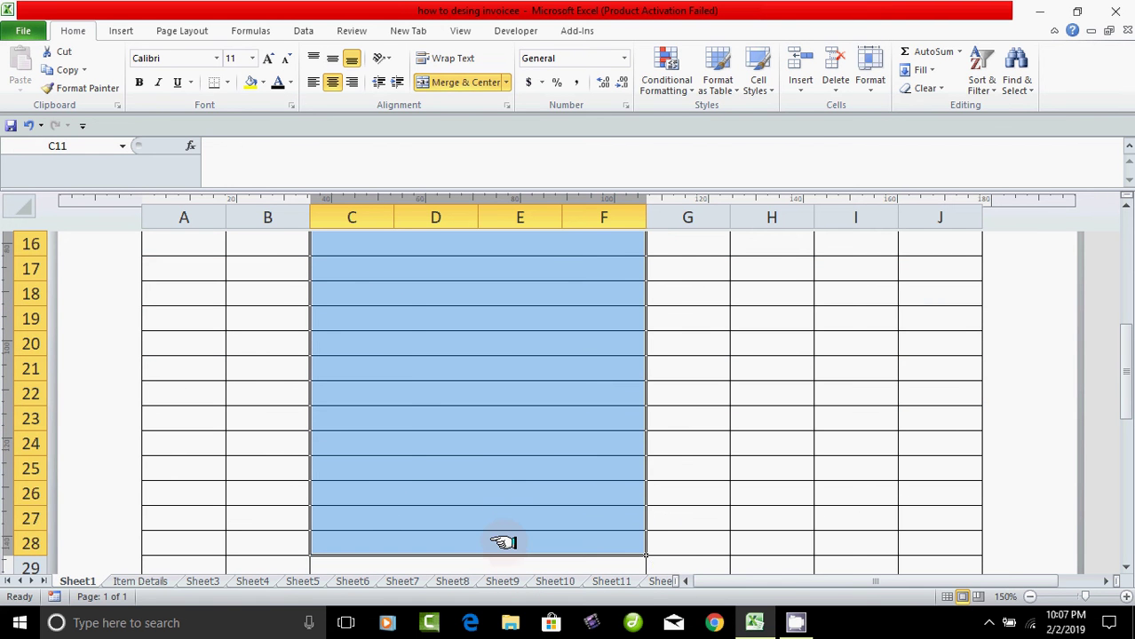
scroll(504, 542, "up", 3)
scroll(504, 543, "up", 1)
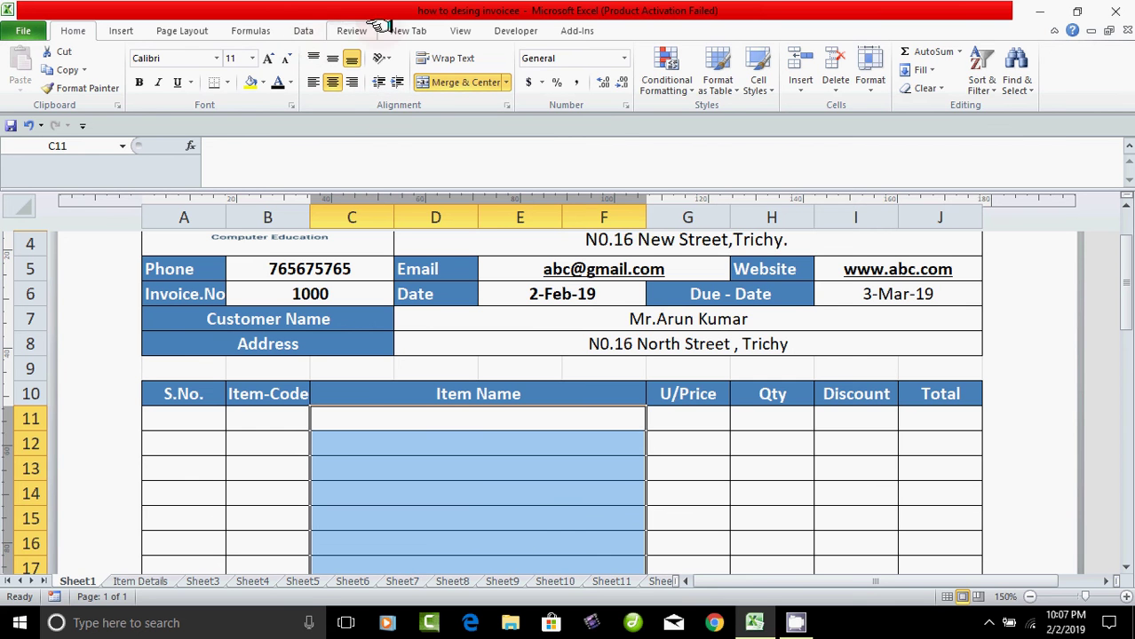
left_click(302, 32)
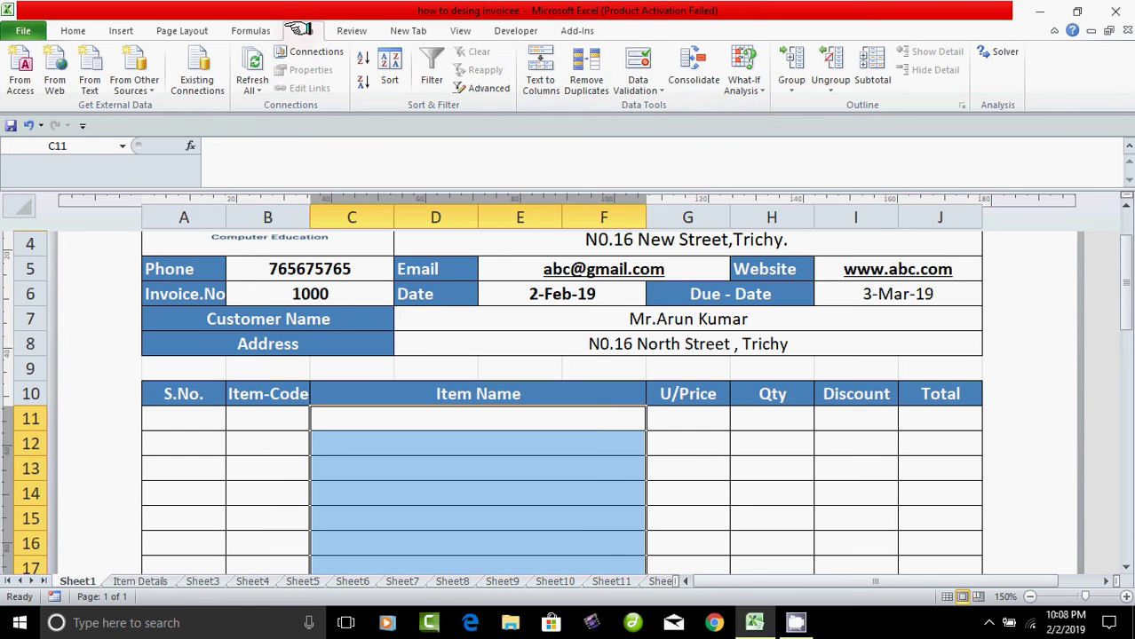
Step: Add List validation to the Item Name cells, sourced from 'Item Details'!A2:A12
left_click(655, 86)
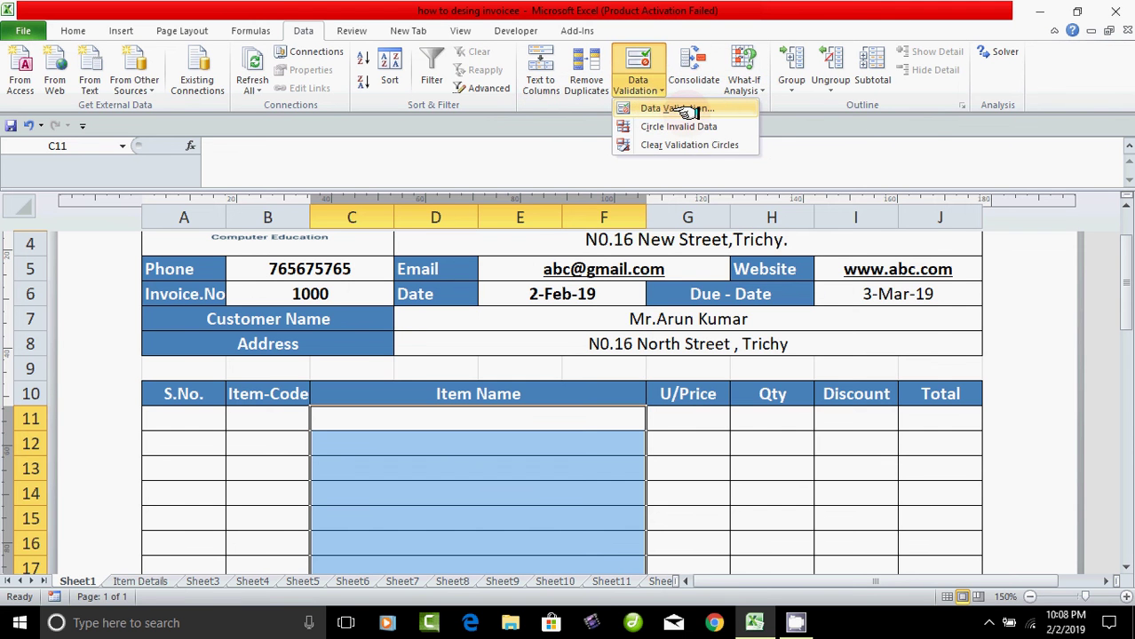
left_click(693, 111)
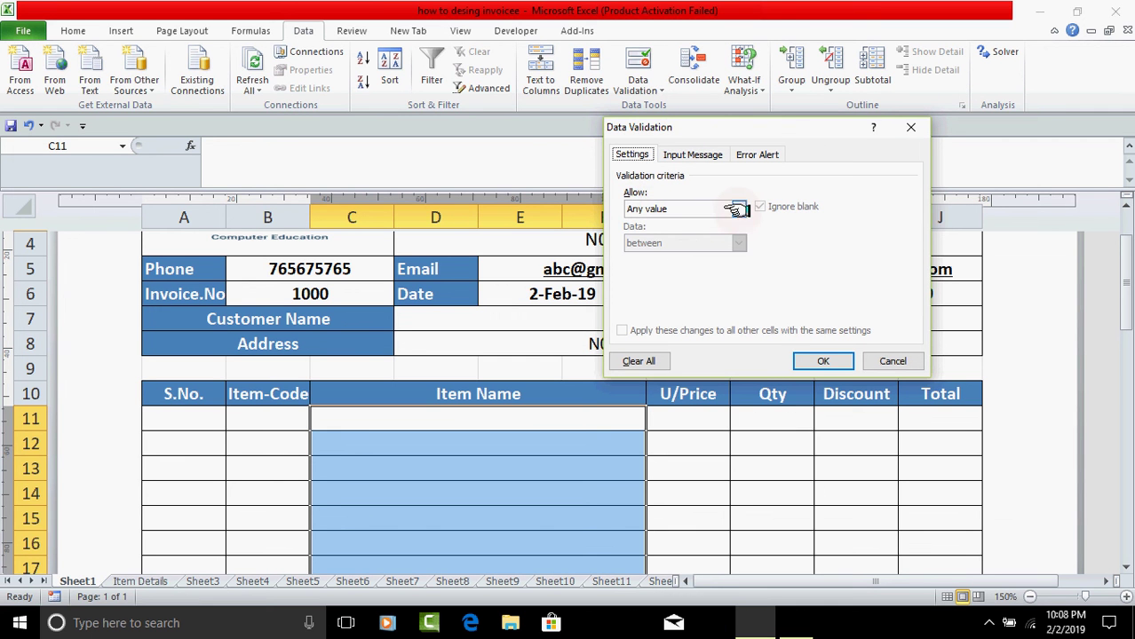
left_click(736, 211)
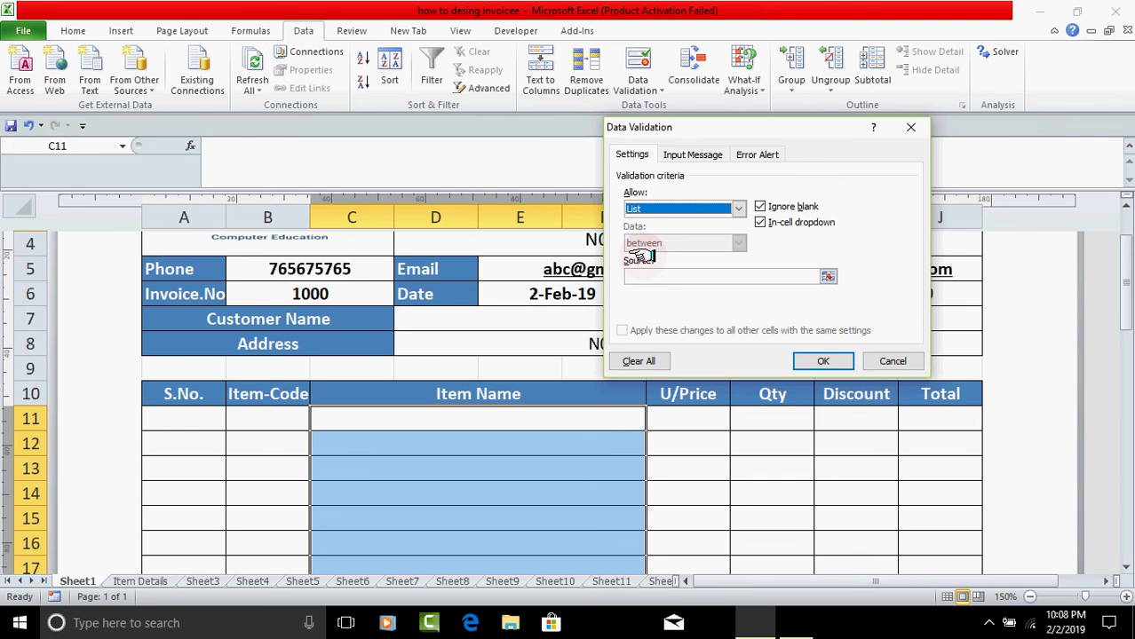
left_click(643, 275)
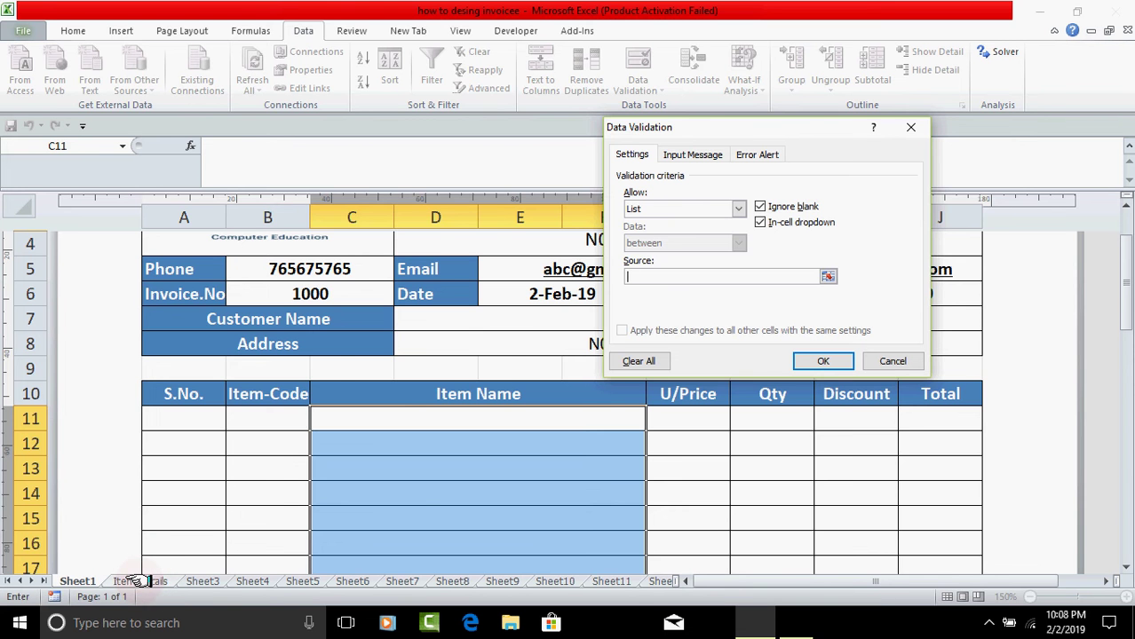
left_click(137, 580)
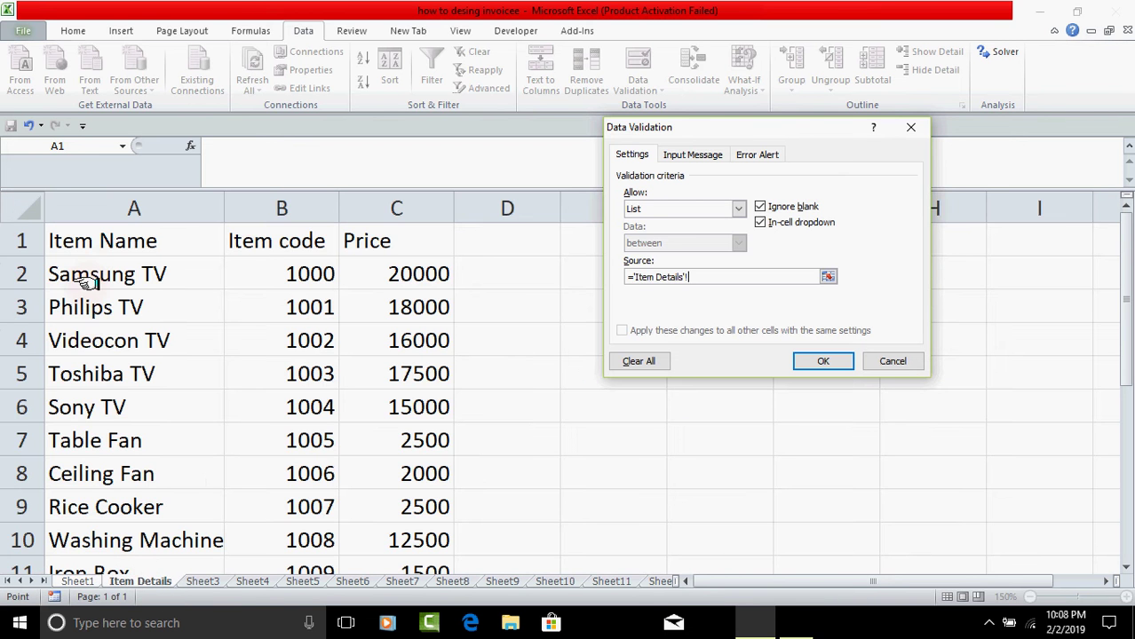
left_click_drag(93, 265, 98, 412)
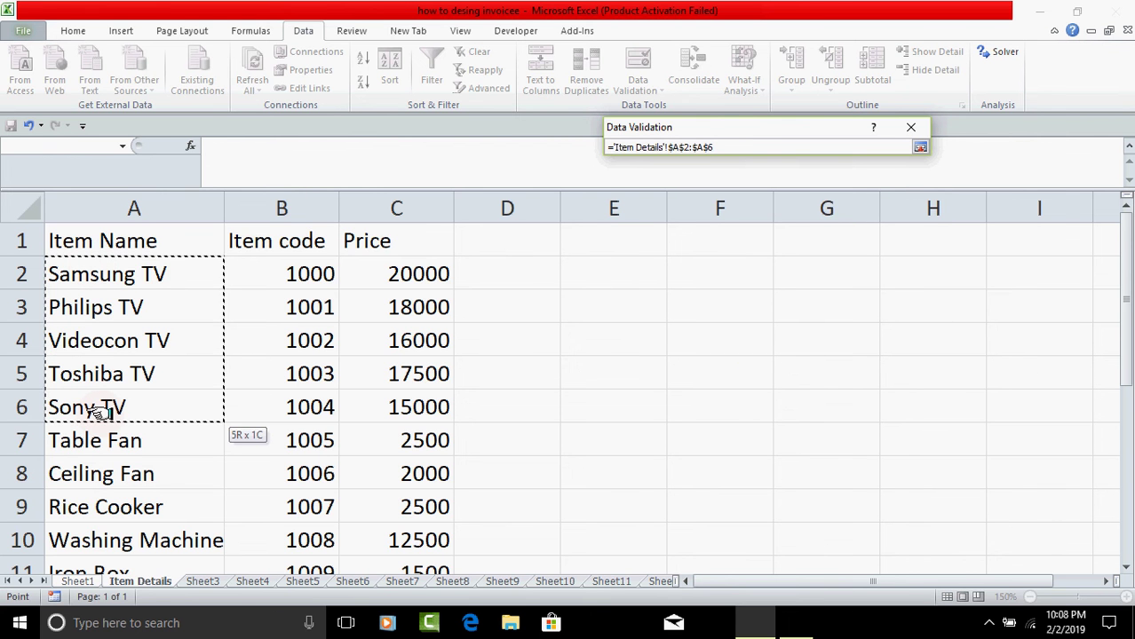
left_click_drag(101, 423, 94, 533)
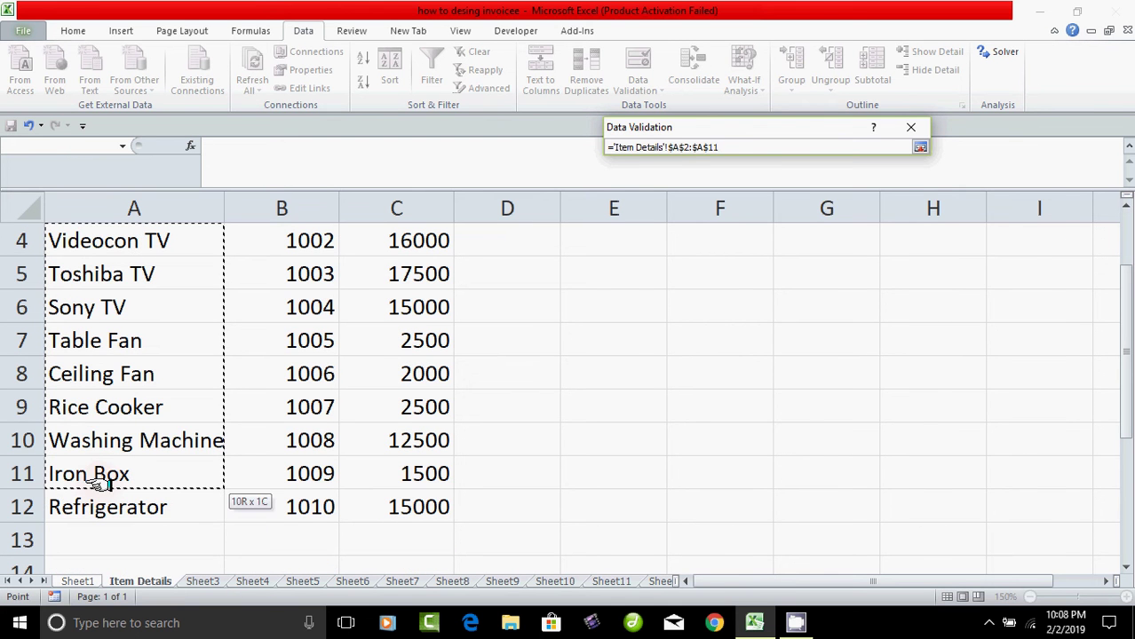
left_click_drag(94, 533, 122, 500)
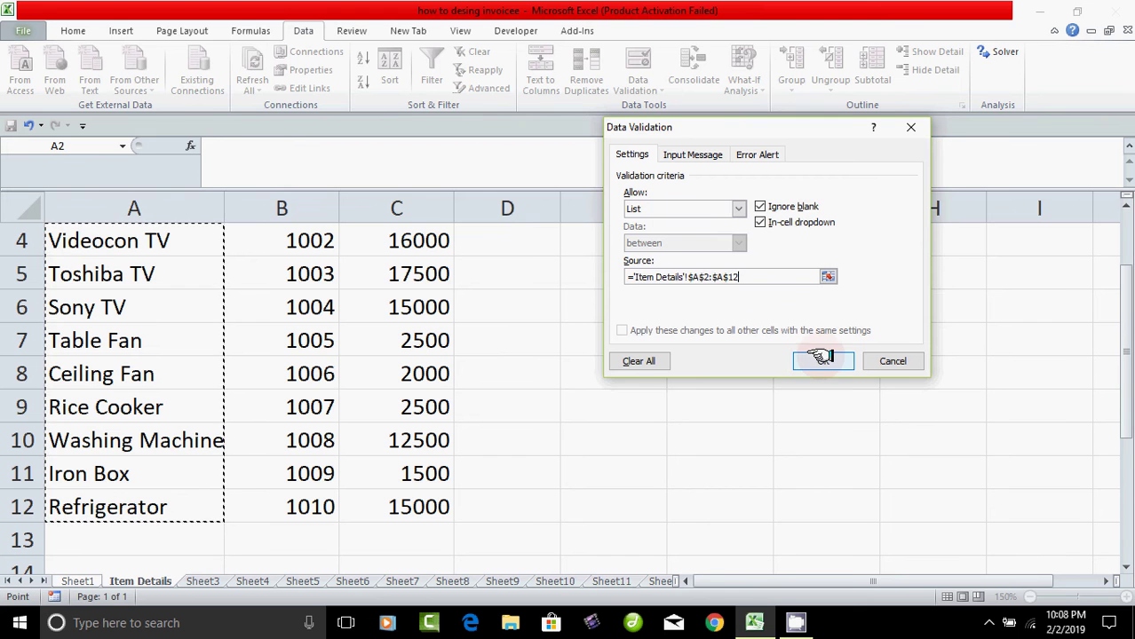
left_click(821, 360)
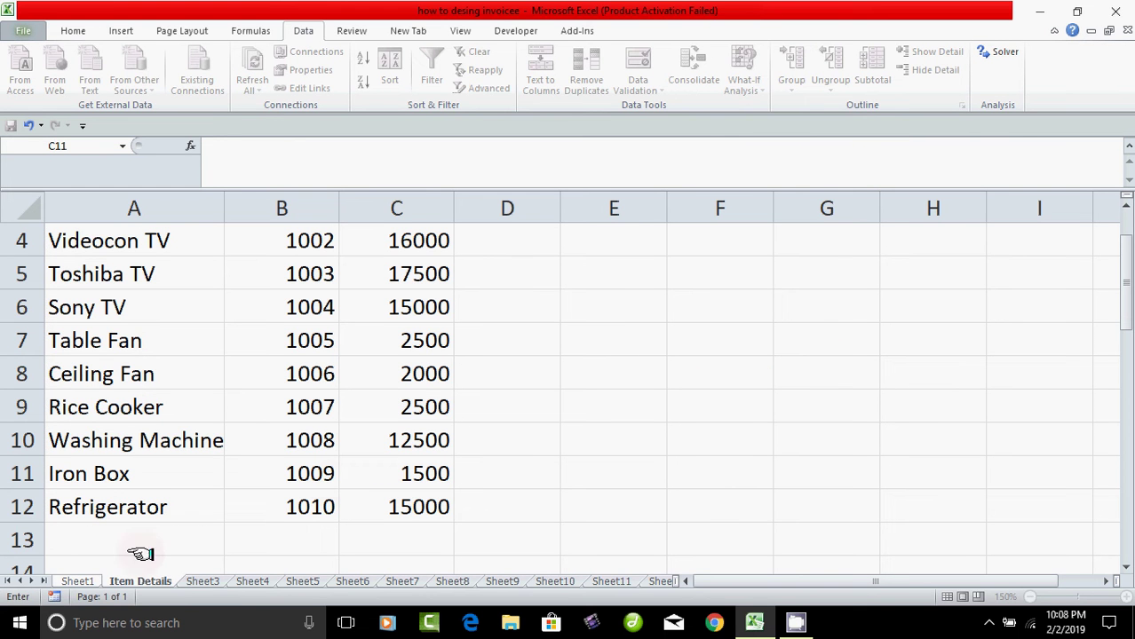
left_click(82, 580)
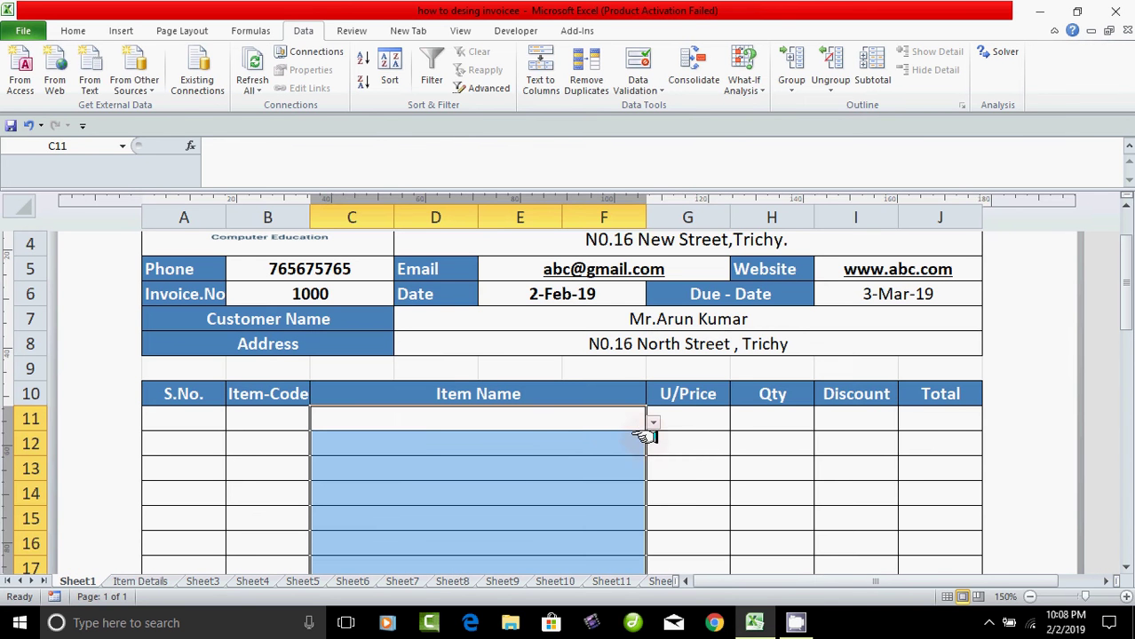
Step: Select the merged Item Name cell C11 in the first invoice row
left_click(675, 475)
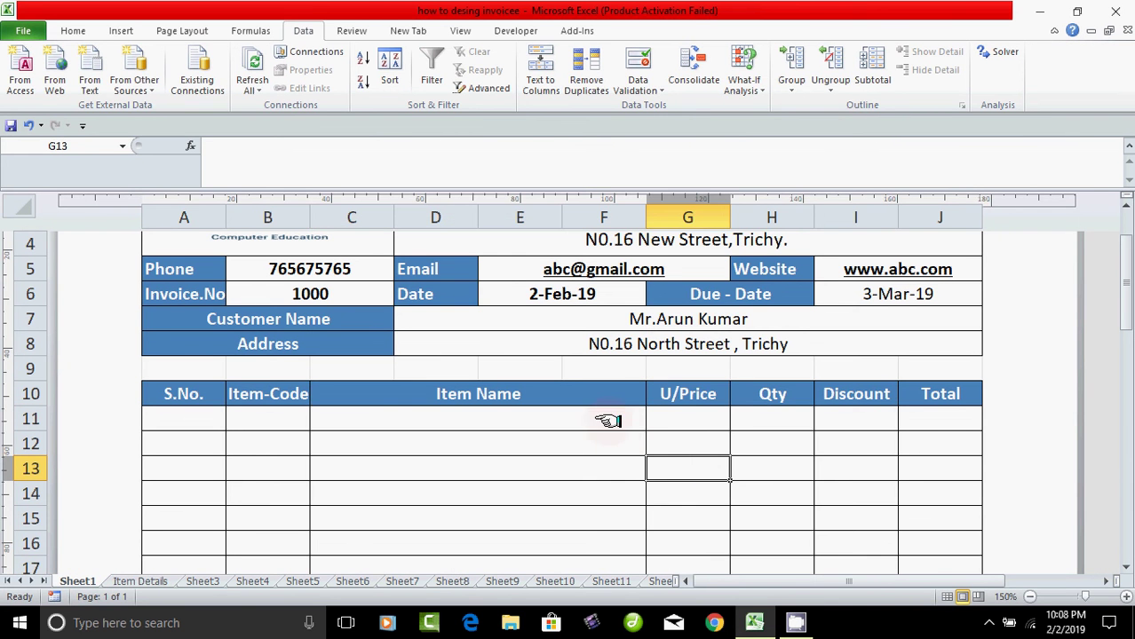
left_click(608, 420)
key("shift+Right")
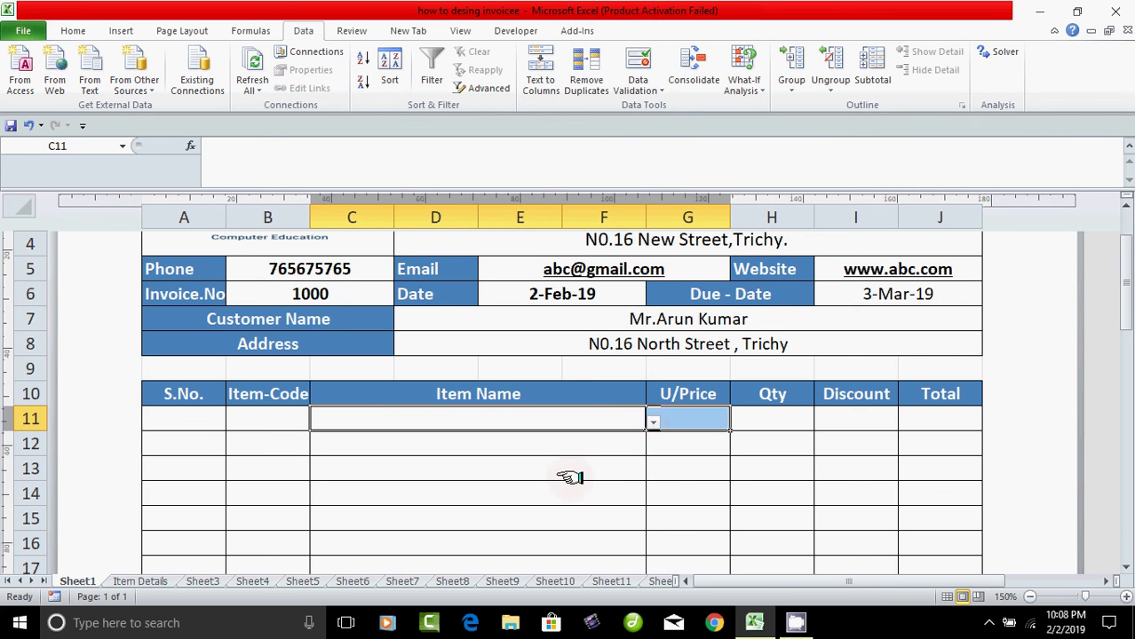
key("Right")
key("Down")
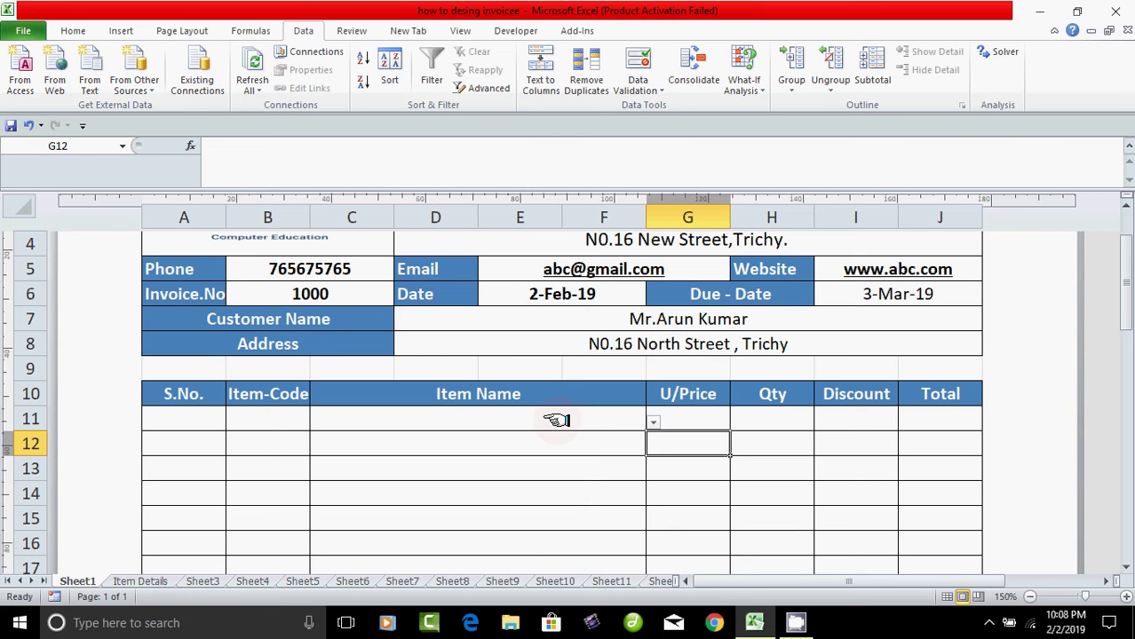
left_click(557, 420)
key("Down")
key("Down")
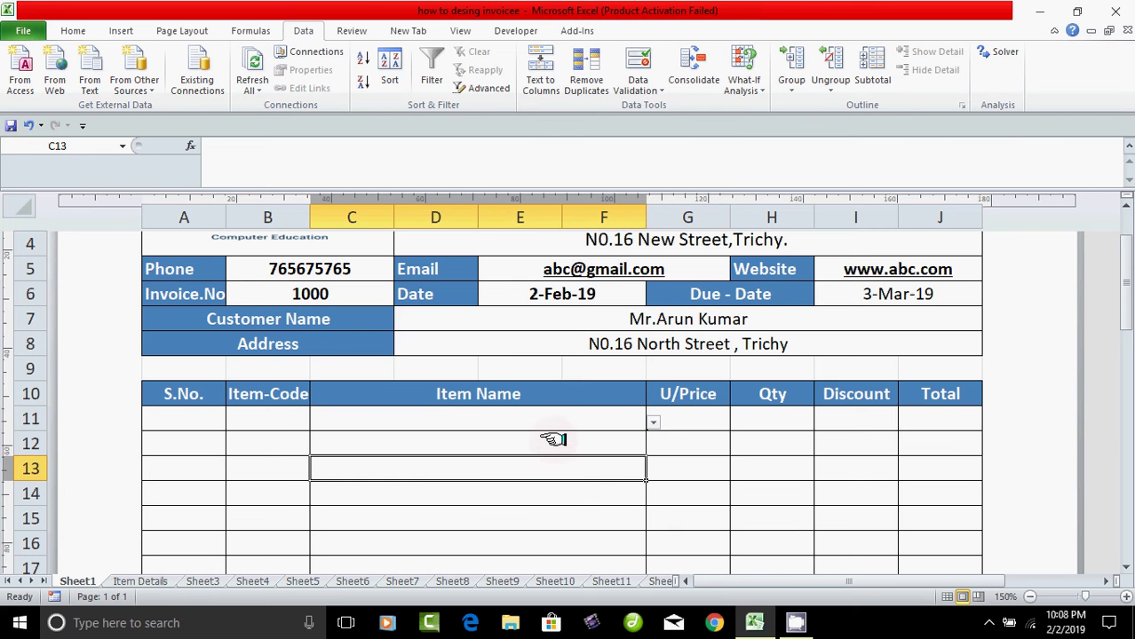
Step: Pick Samsung TV from C11's item-name dropdown list
left_click_drag(609, 422, 654, 424)
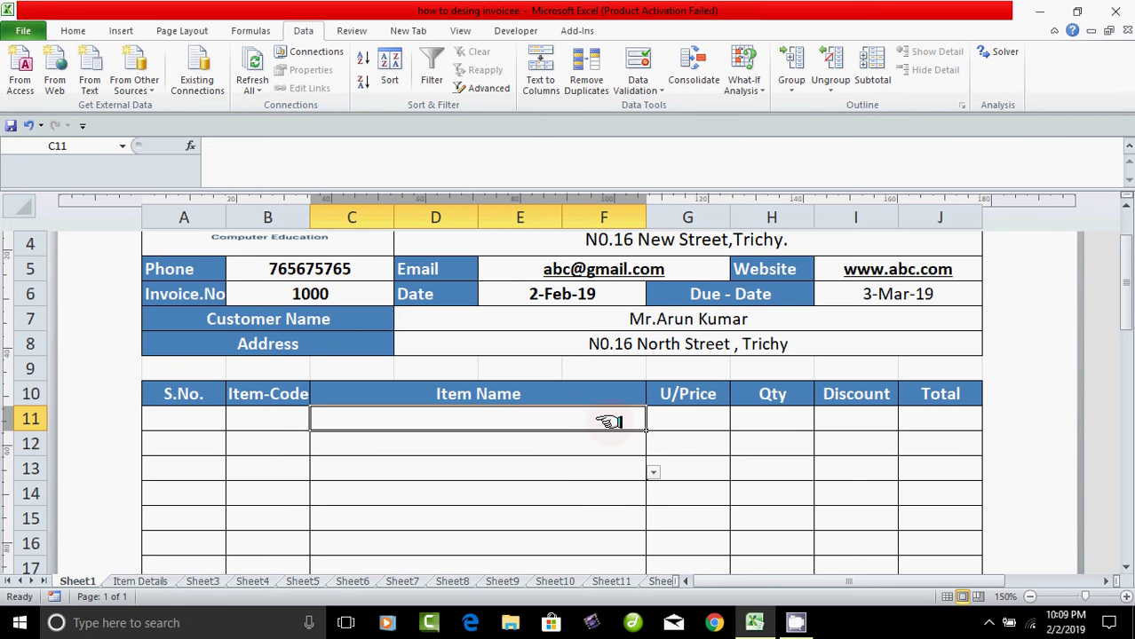
left_click(652, 425)
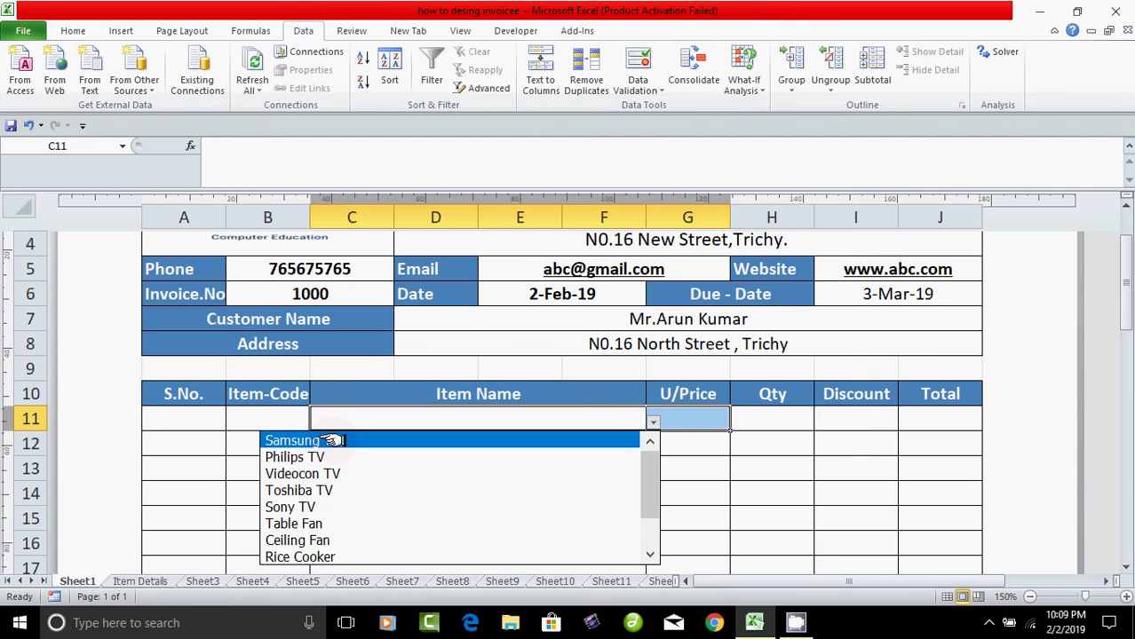
left_click(331, 441)
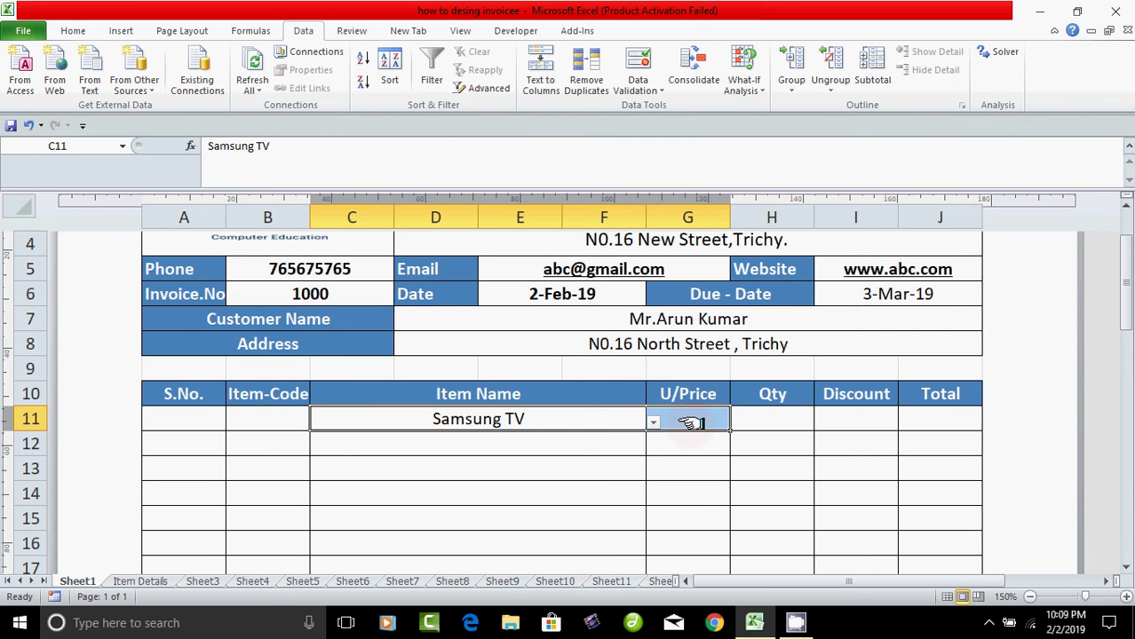
left_click(586, 453)
left_click(530, 417)
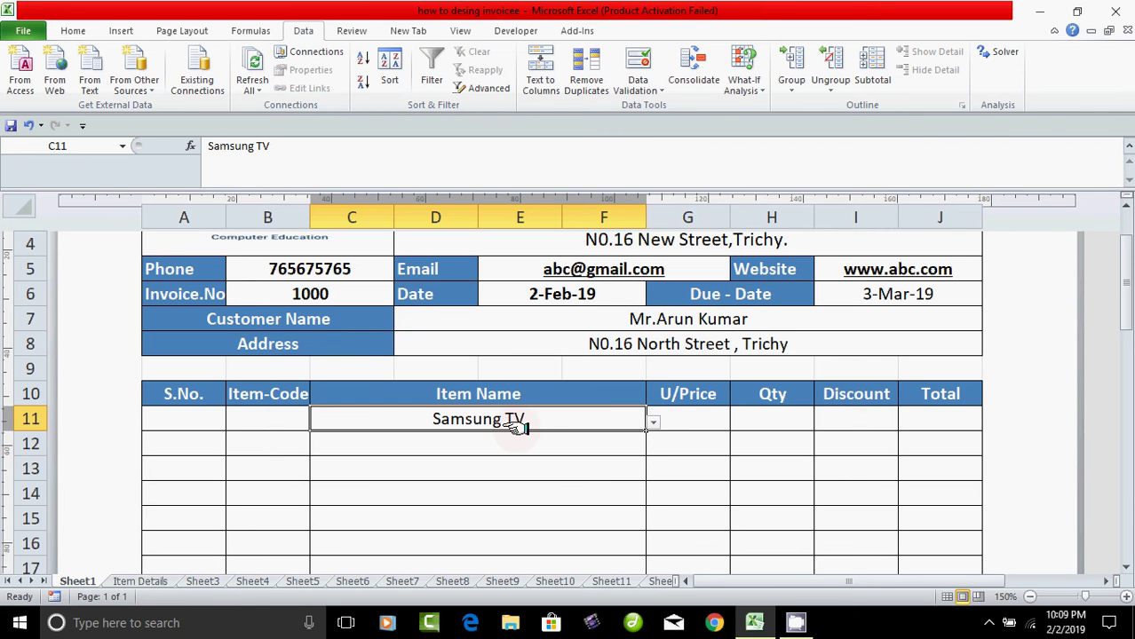
left_click(653, 425)
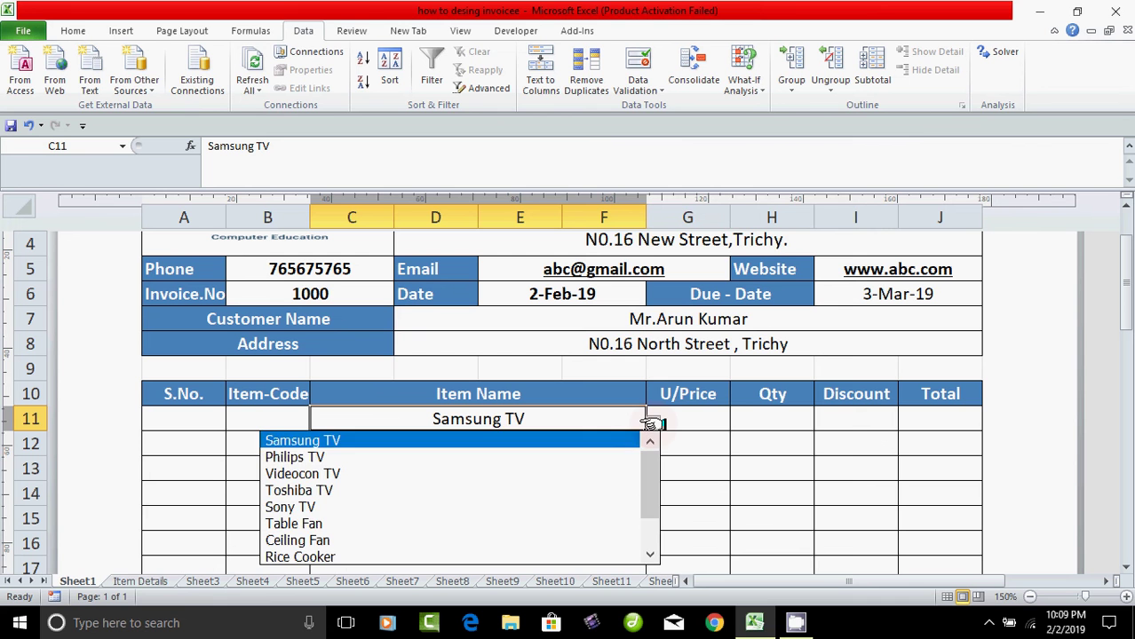
left_click(335, 440)
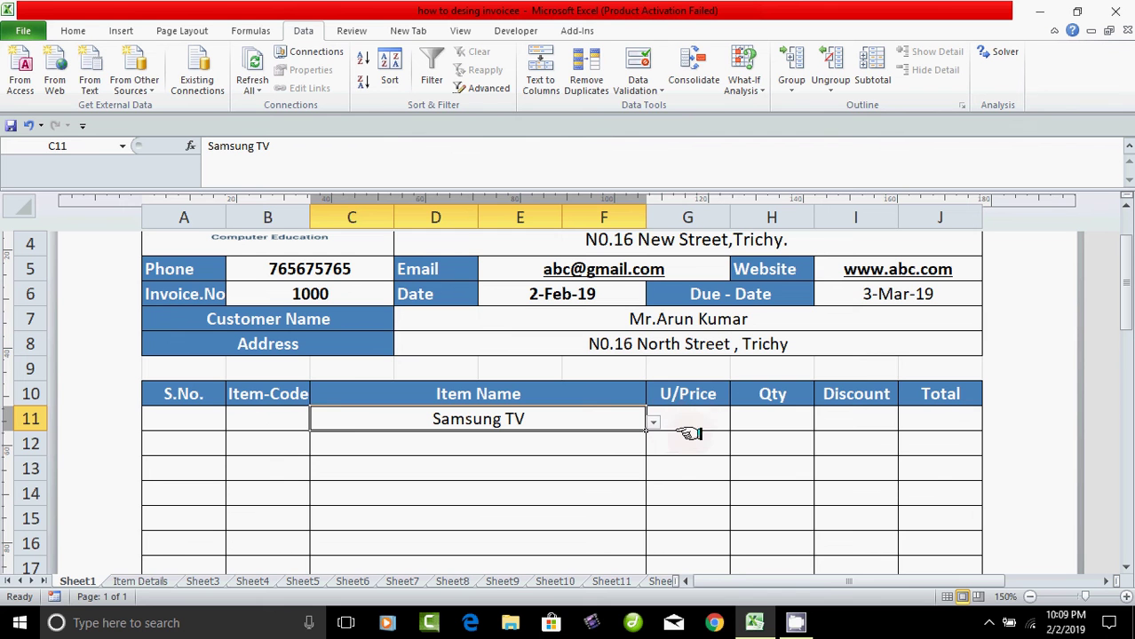
Step: Begin B11's formula as =vlookup( with C11 as the lookup value
left_click(255, 418)
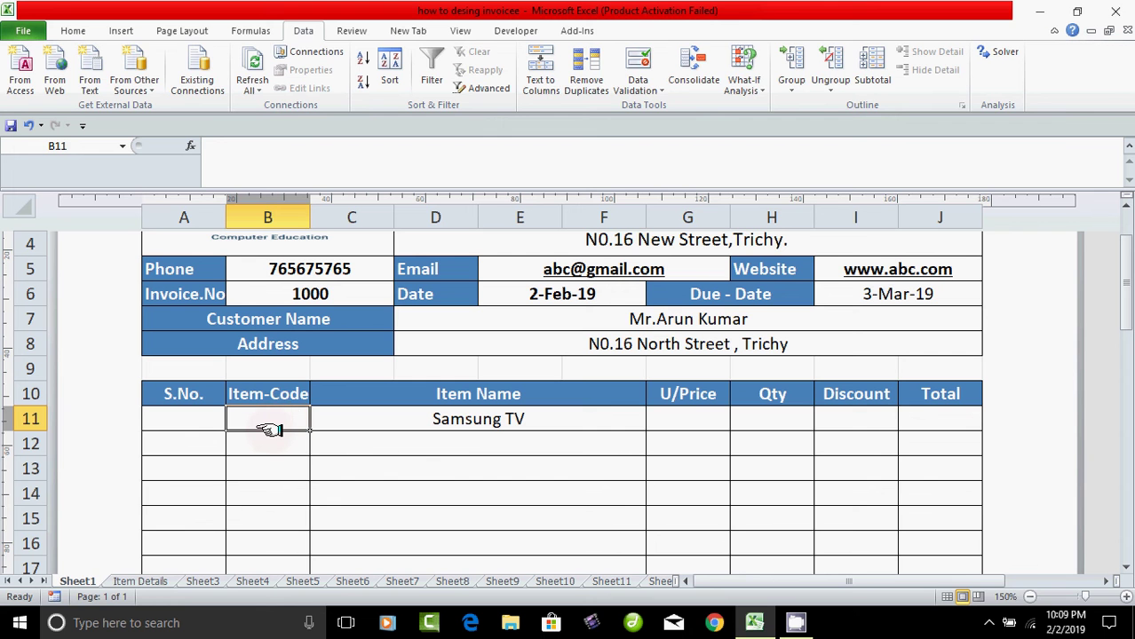
type("=")
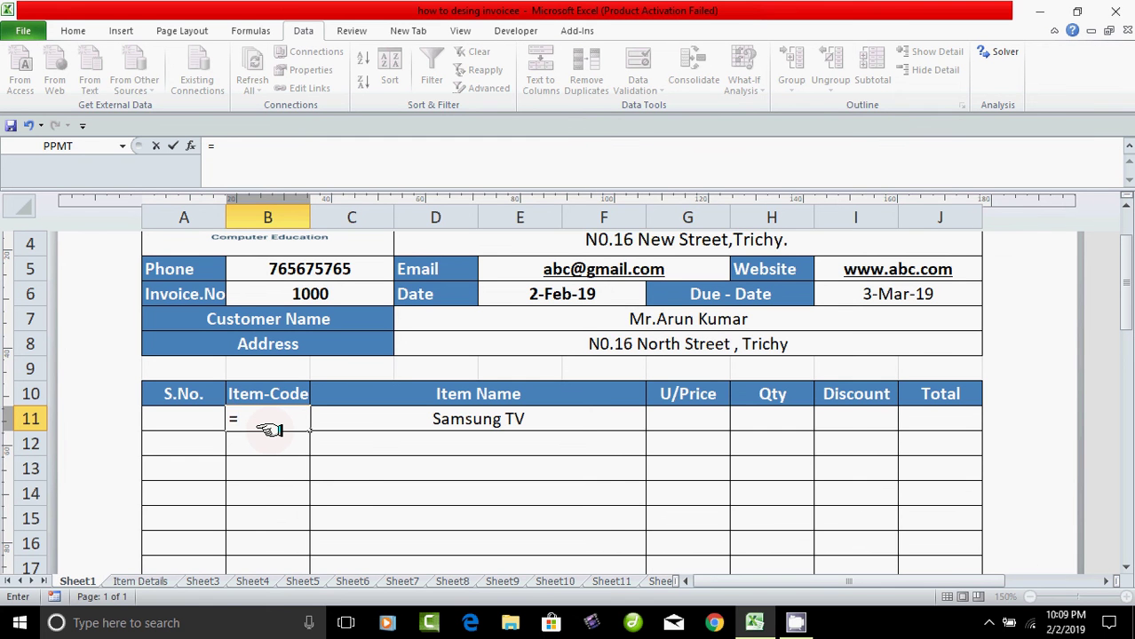
type("lookup")
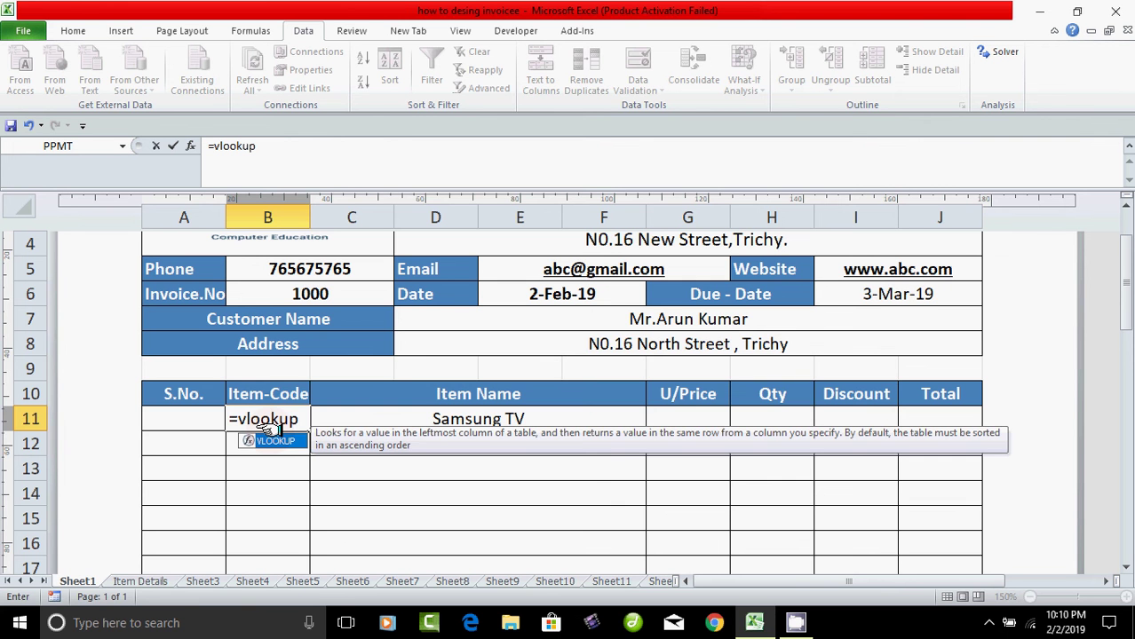
type("(")
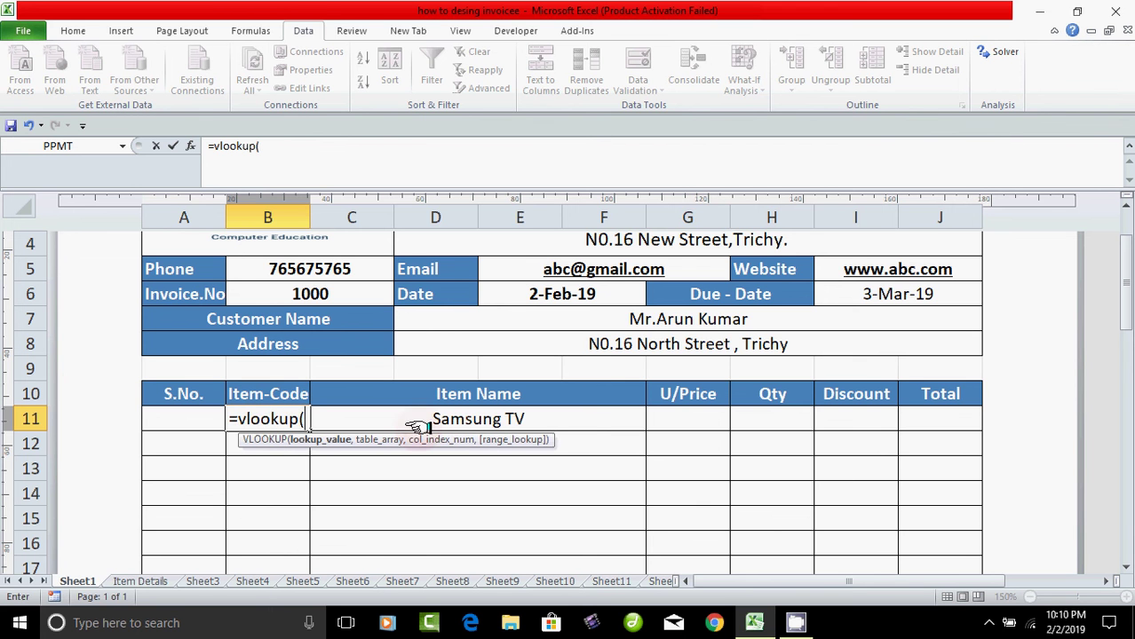
left_click(380, 422)
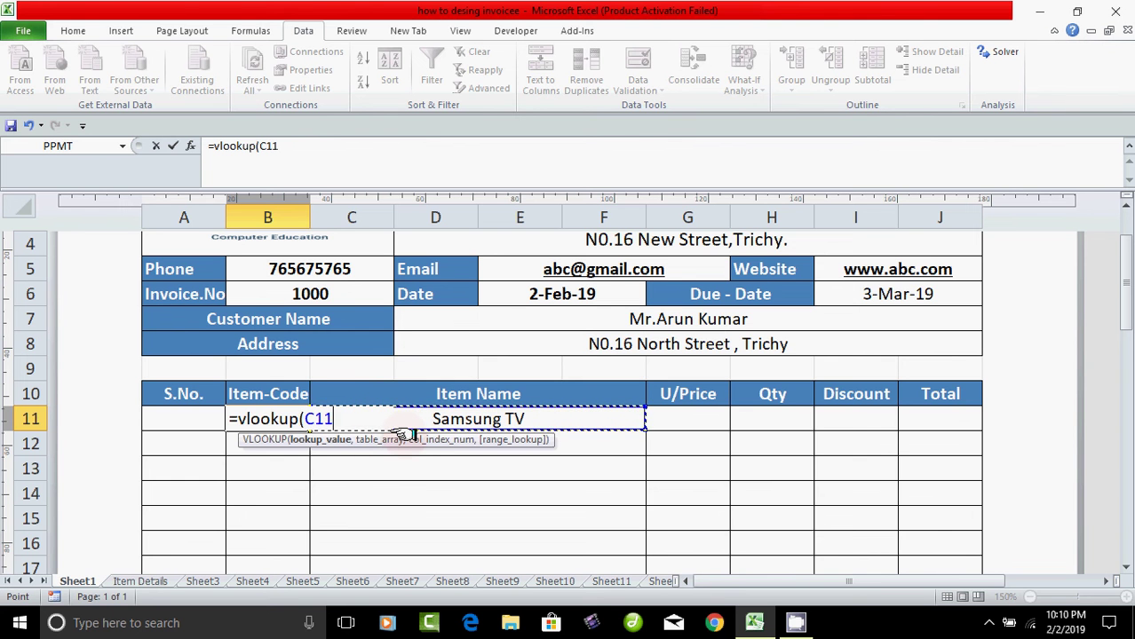
type(",")
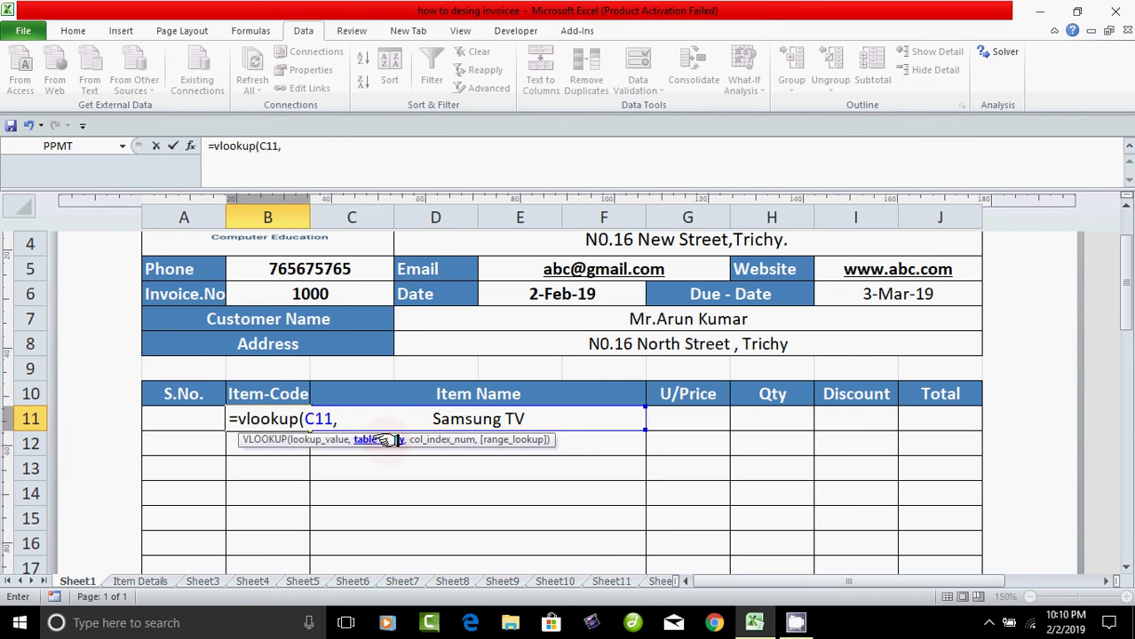
Step: Complete the lookup with 'Item Details'!A2:C12, column 2, exact match, giving code 1000
left_click(143, 581)
scroll(120, 500, "up", 1)
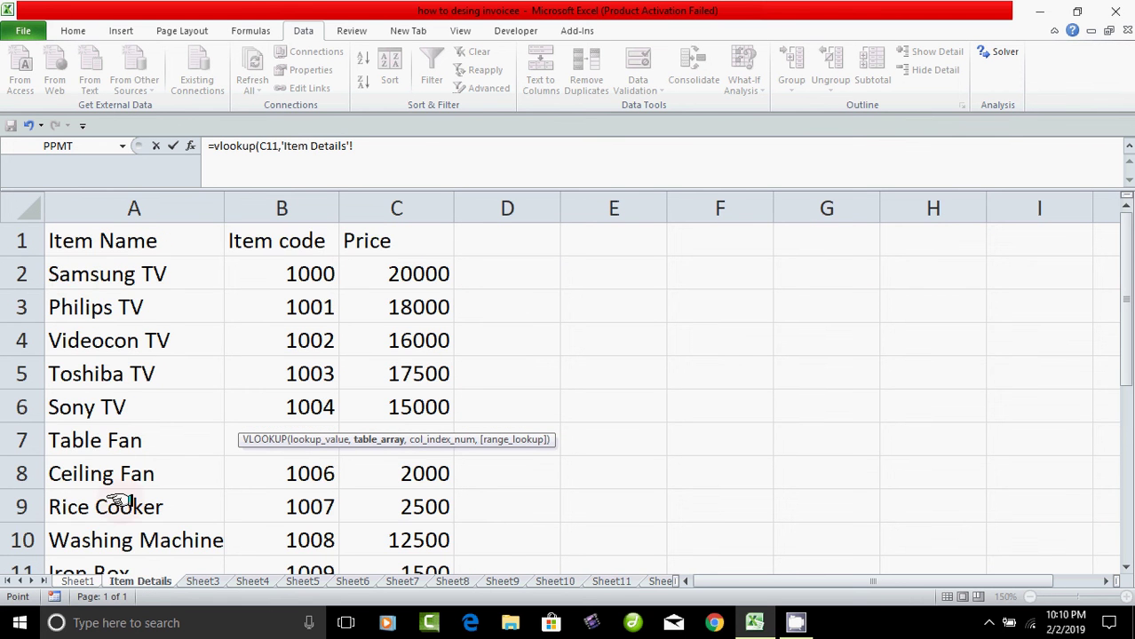
left_click_drag(77, 274, 390, 346)
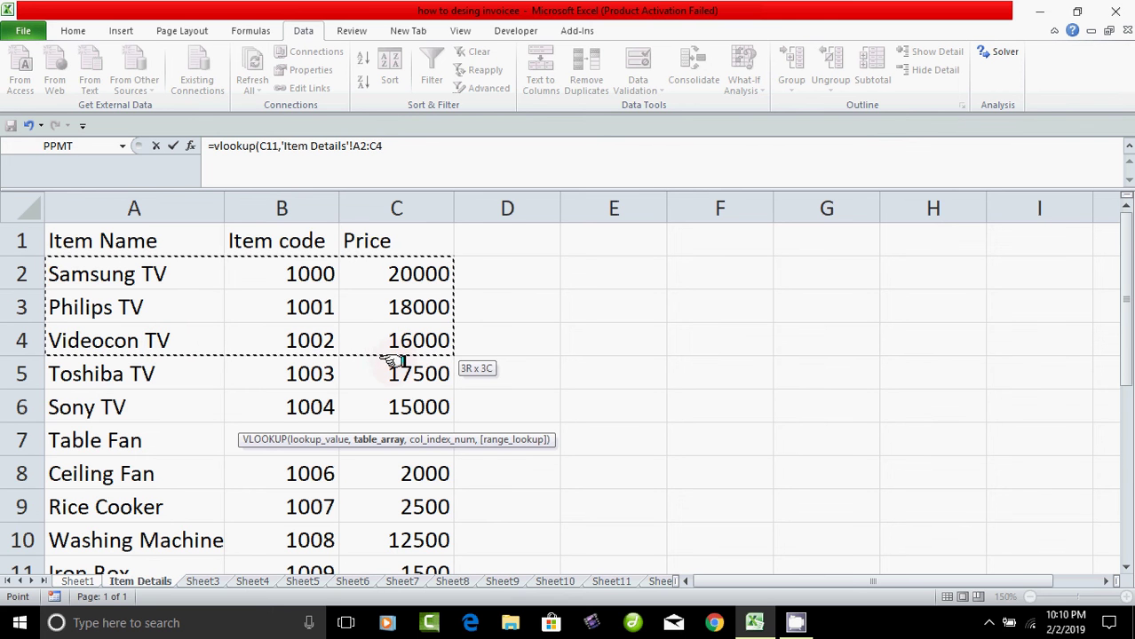
mouse_move(391, 347)
left_mouse_down()
mouse_move(404, 548)
mouse_move(399, 517)
mouse_move(108, 274)
left_mouse_up()
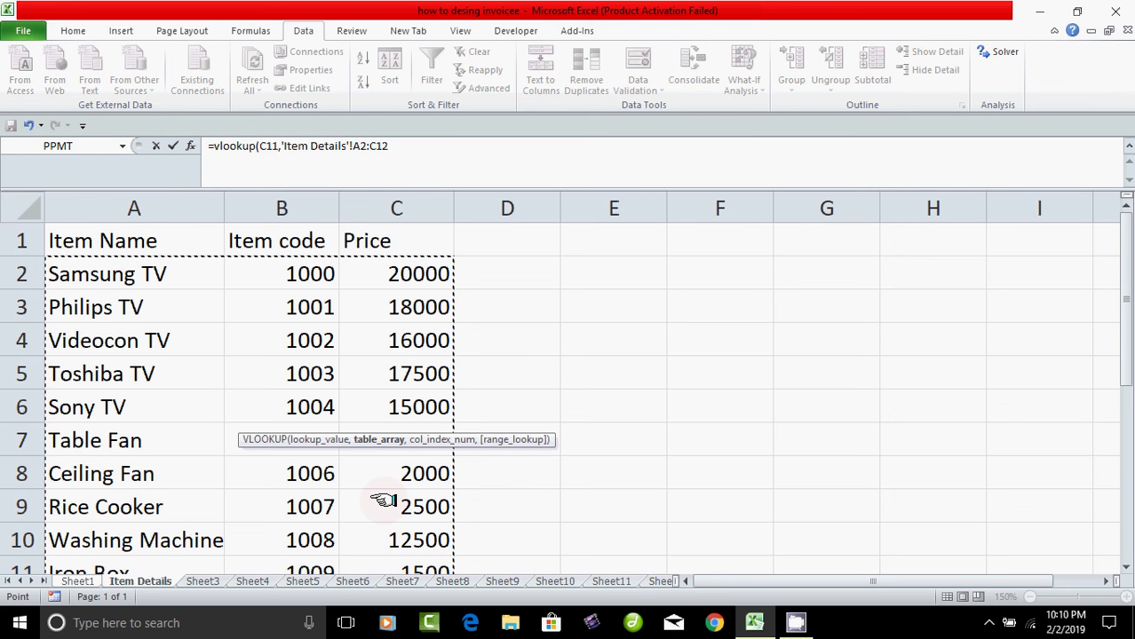
left_click(383, 146)
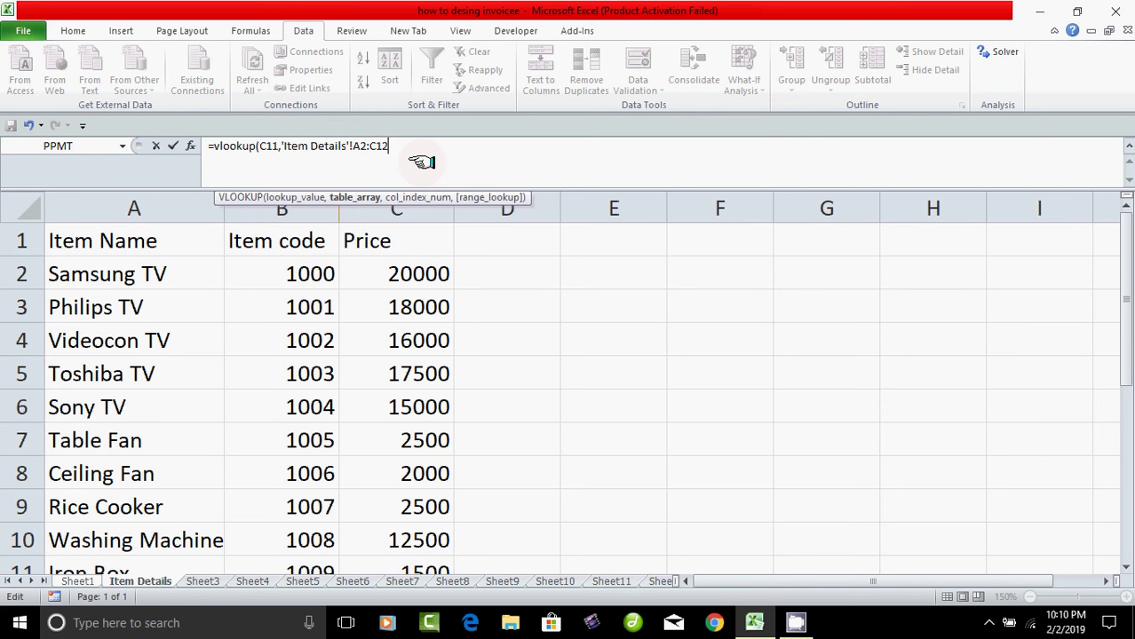
type(",")
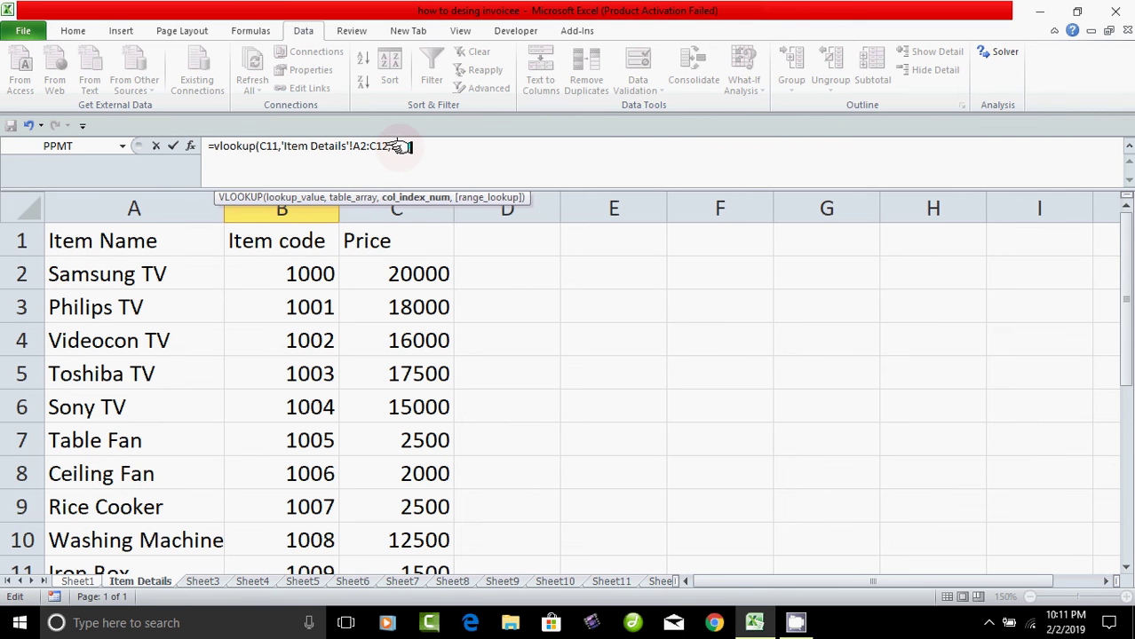
type("2,0")
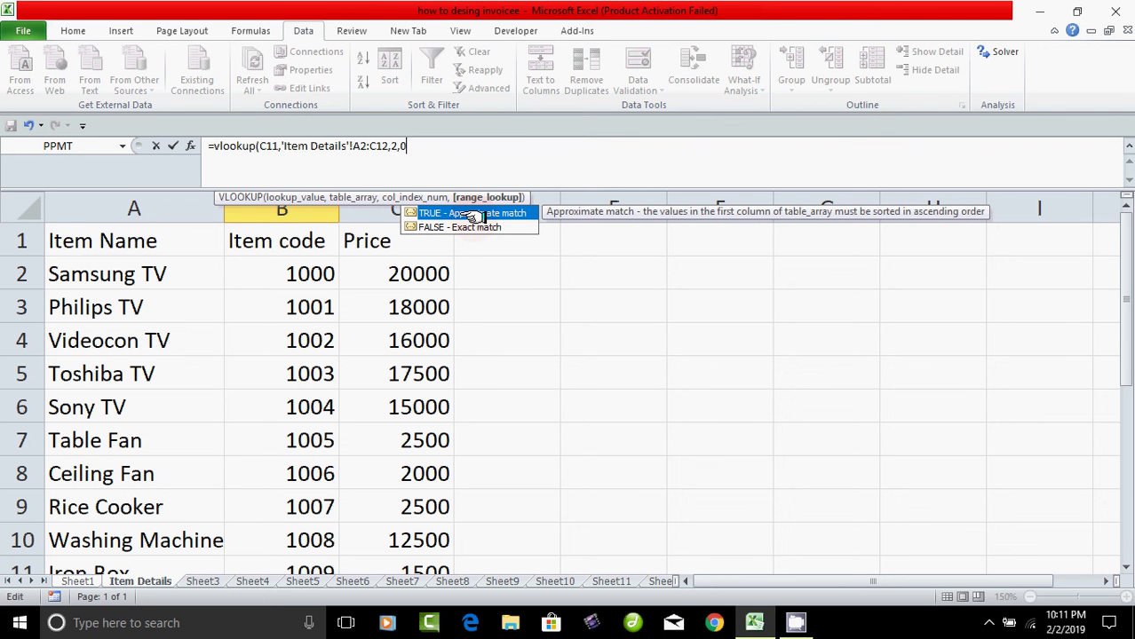
type(")")
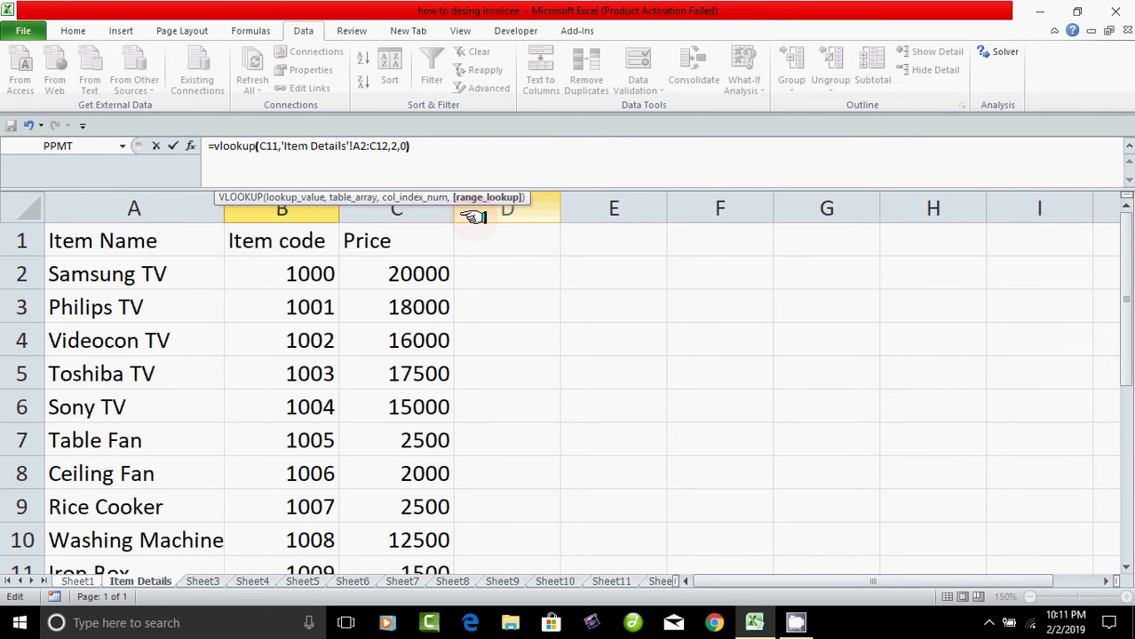
key("Return")
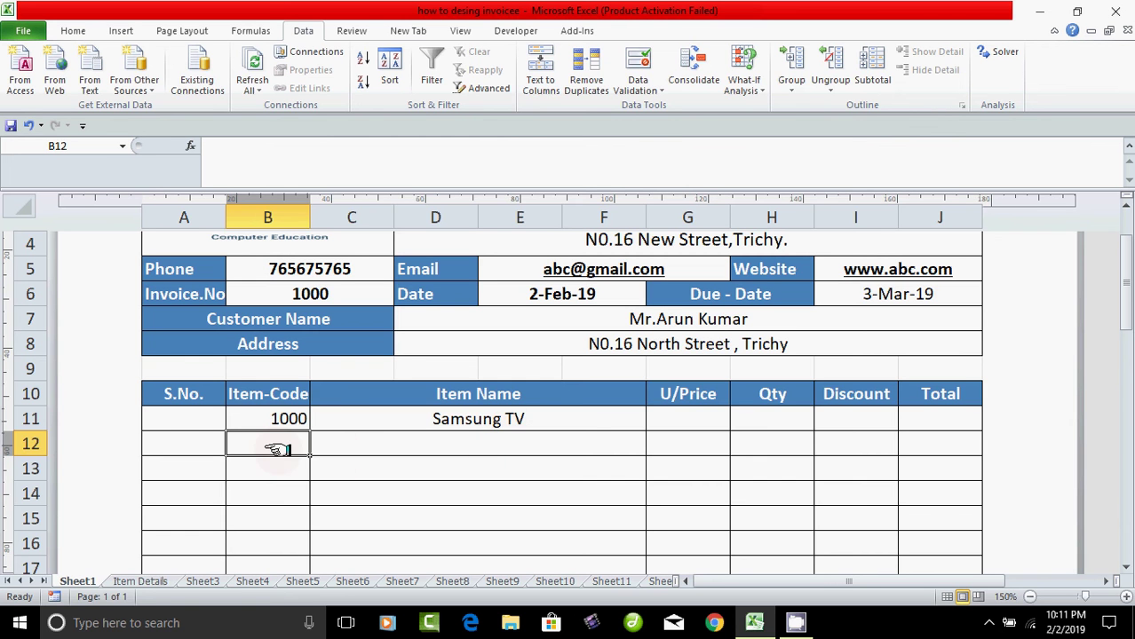
left_click_drag(274, 421, 355, 419)
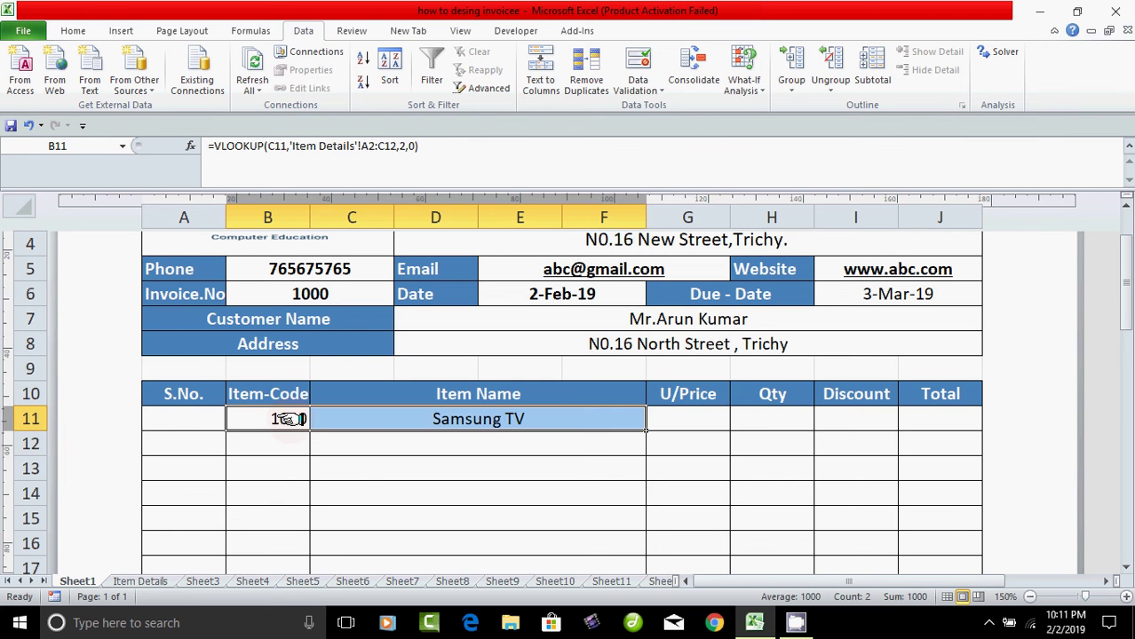
left_click(483, 447)
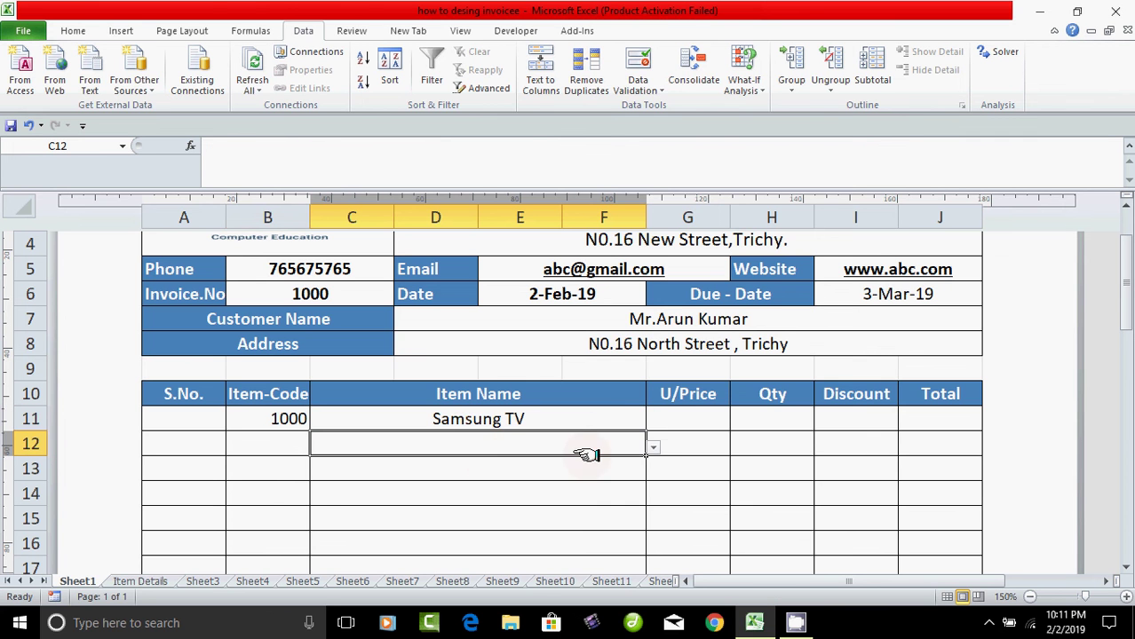
left_click(653, 447)
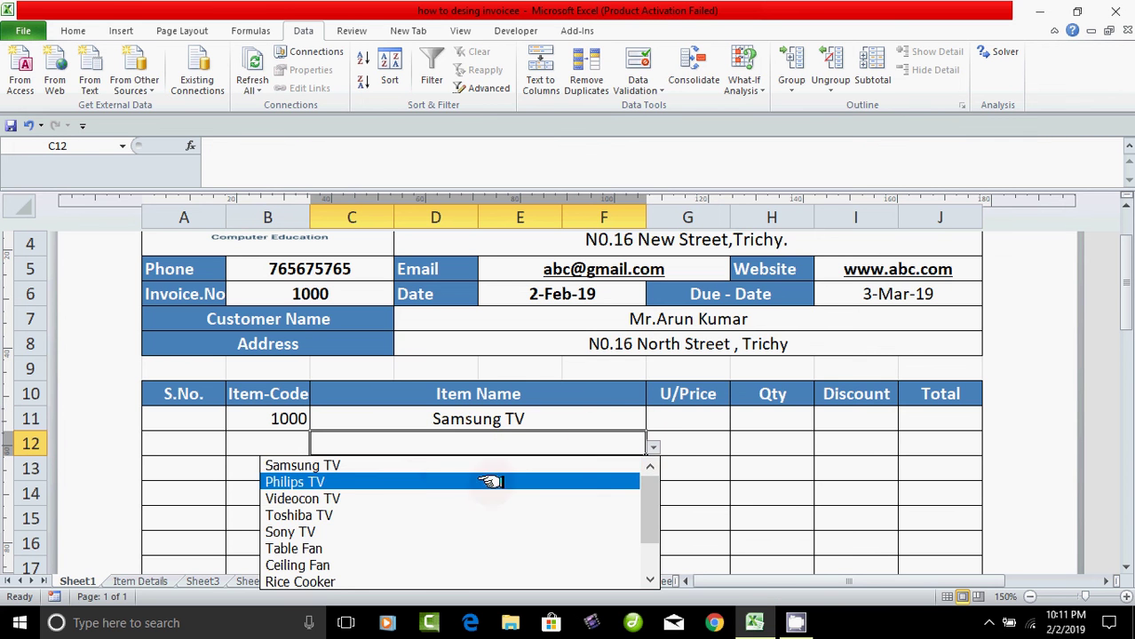
left_click(413, 482)
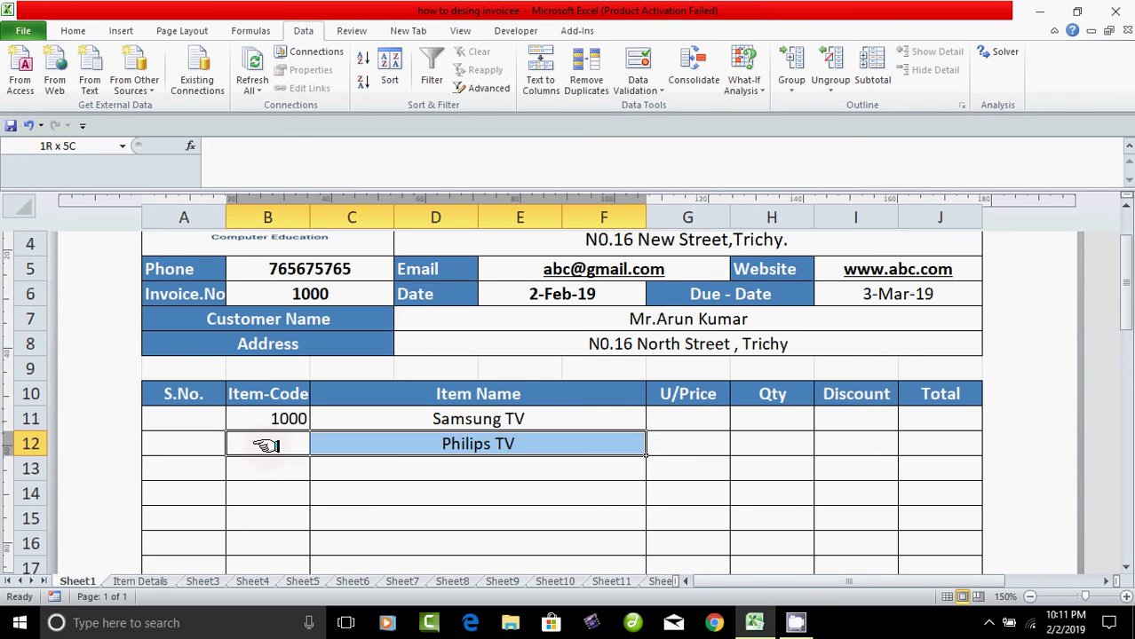
left_click_drag(266, 449, 461, 455)
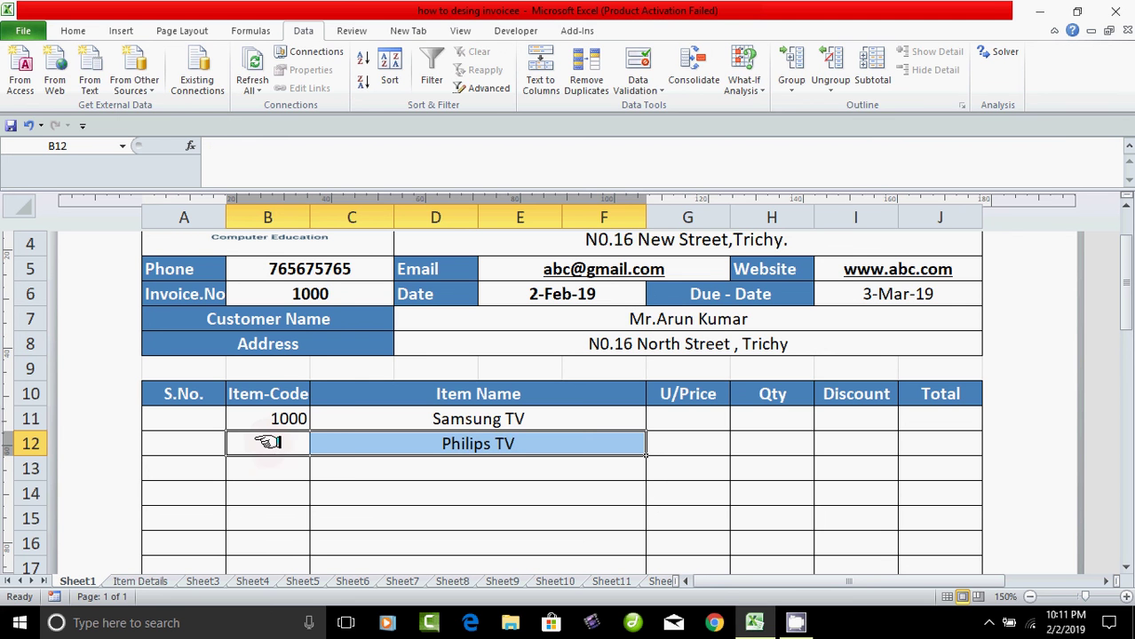
left_click(457, 479)
left_click(490, 446)
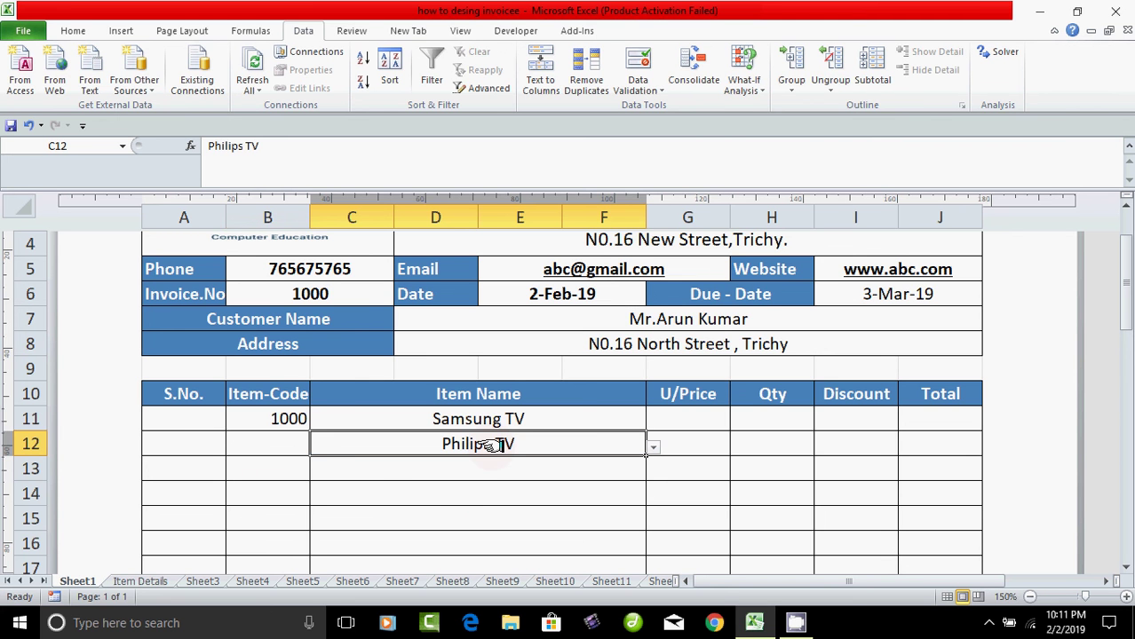
key("Delete")
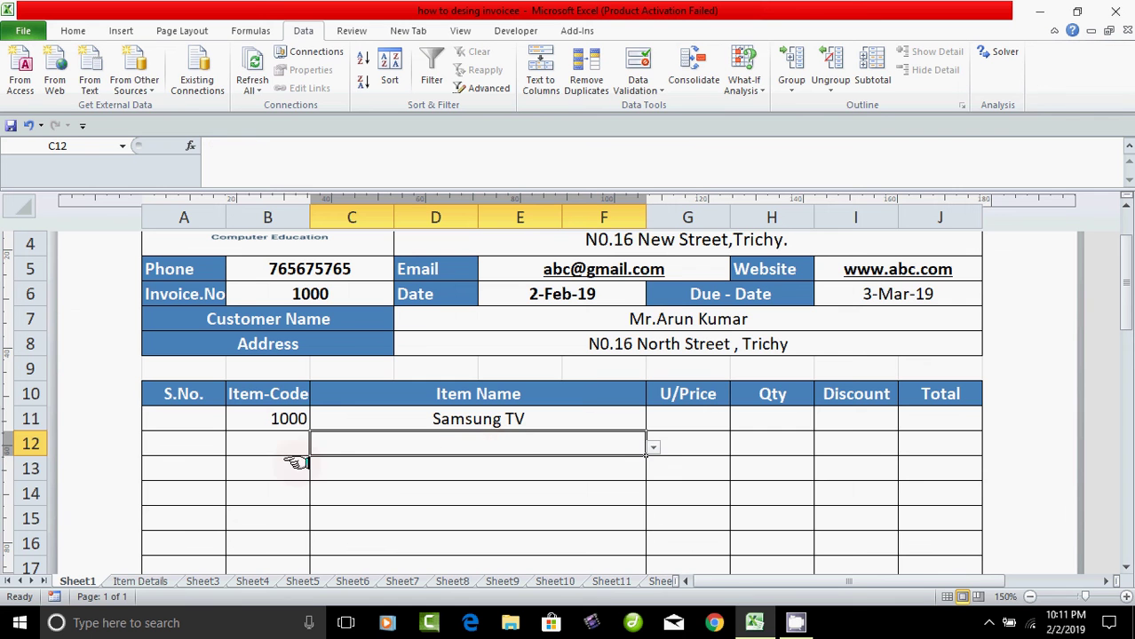
mouse_move(283, 454)
left_mouse_down()
mouse_move(312, 446)
mouse_move(312, 418)
mouse_move(253, 418)
left_mouse_up()
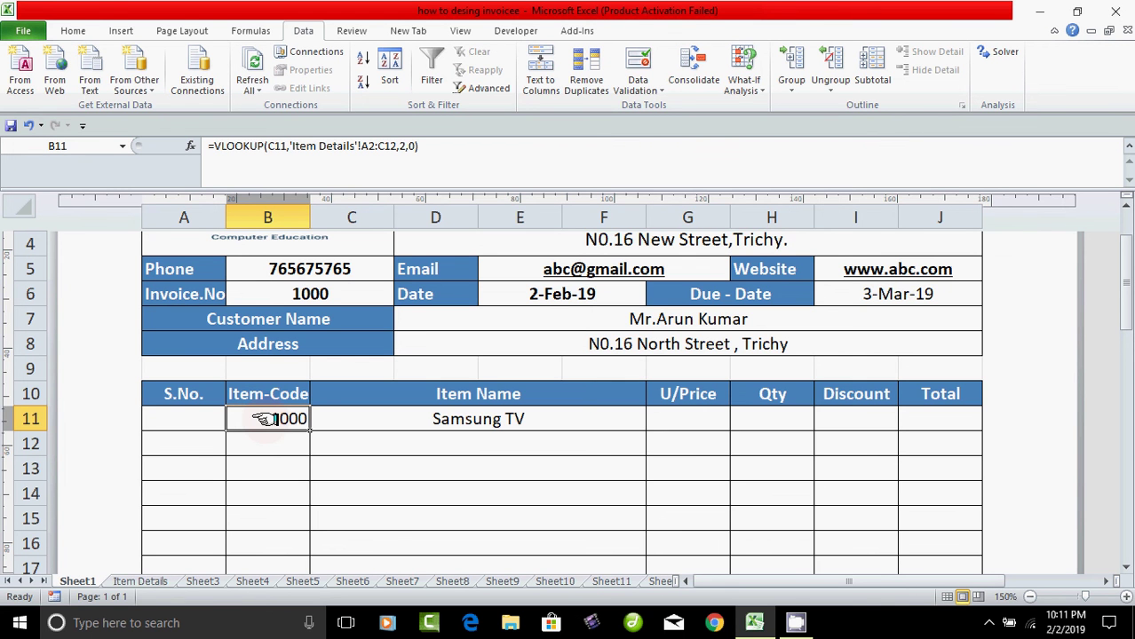
Step: Paste B11's lookup as formulas only into B12:B22, which now show #N/A
key("ctrl+c")
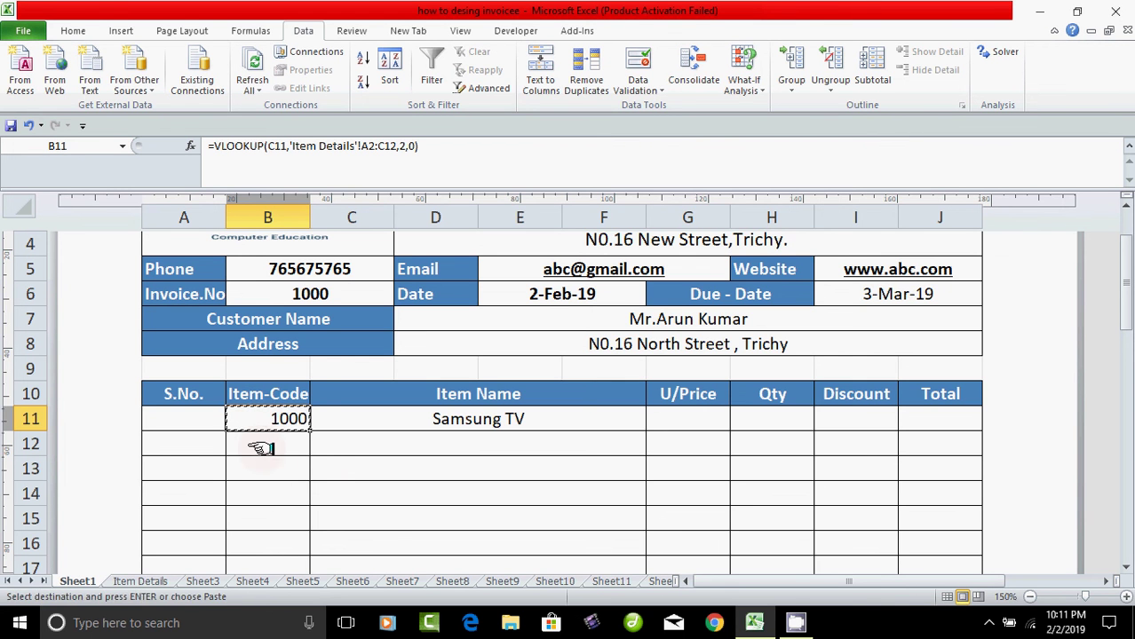
left_click(259, 455)
mouse_move(260, 454)
left_mouse_down()
mouse_move(252, 566)
mouse_move(259, 557)
left_mouse_up()
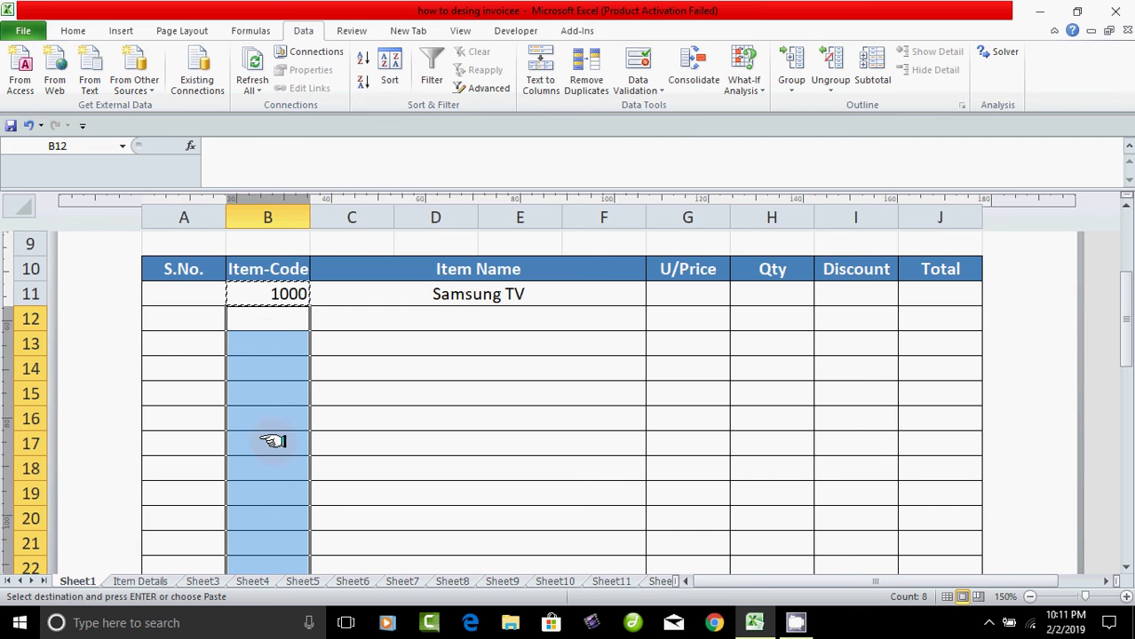
right_click(263, 336)
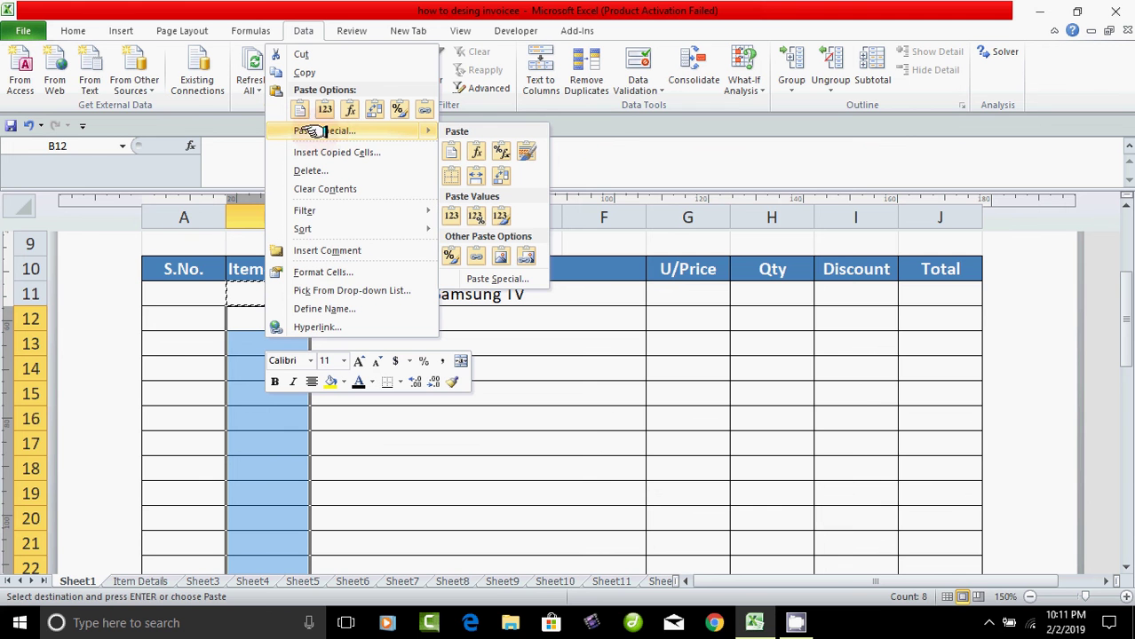
mouse_move(325, 131)
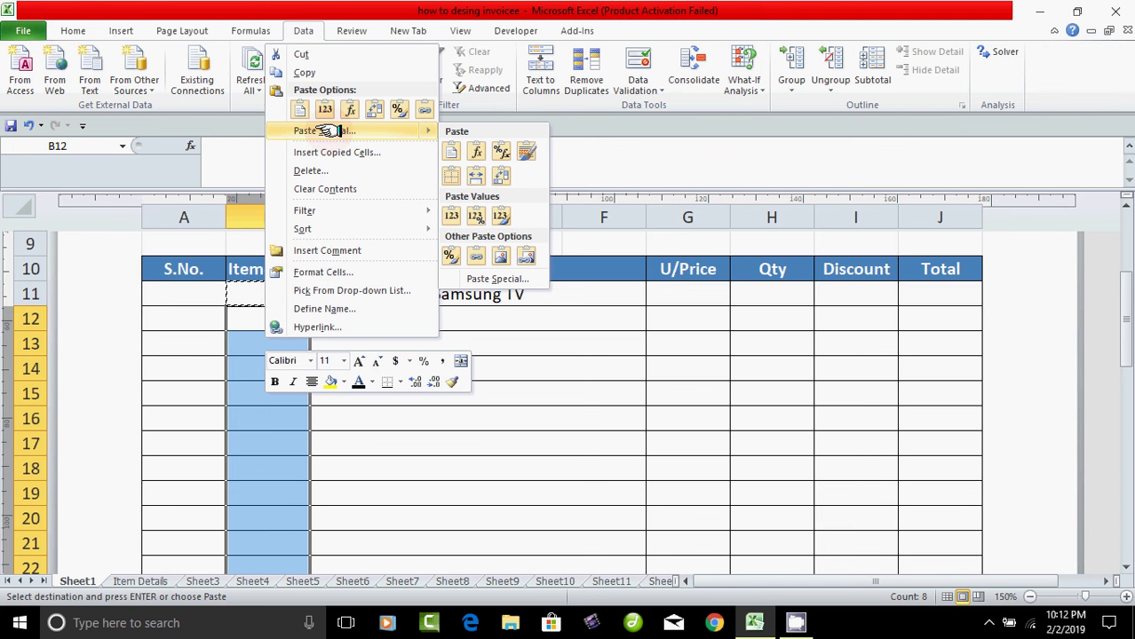
left_click(324, 130)
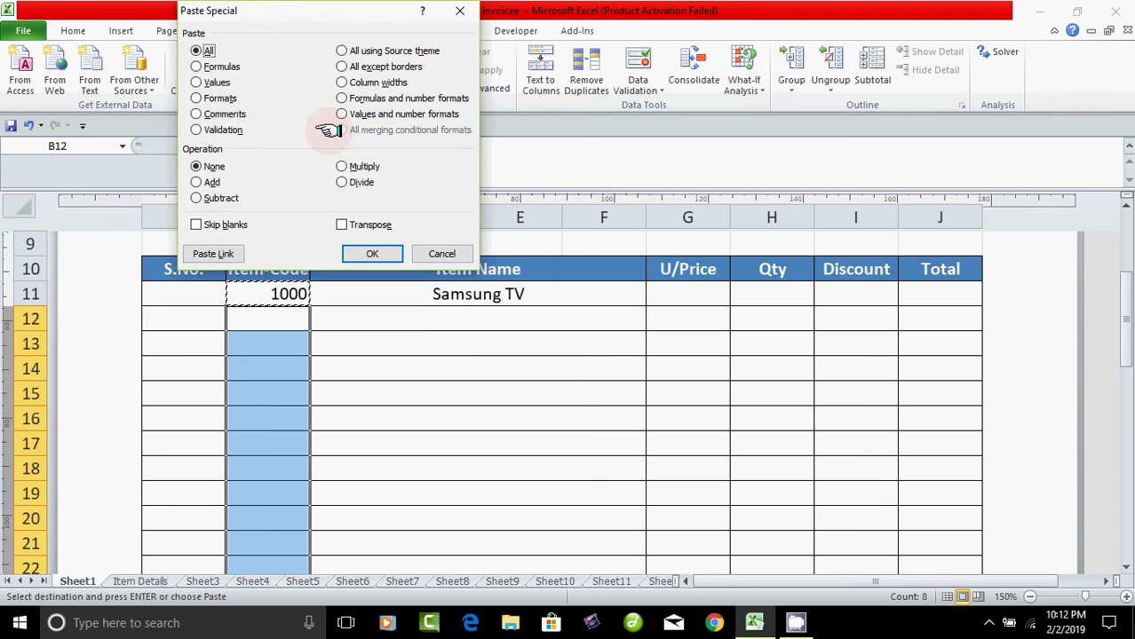
left_click(196, 67)
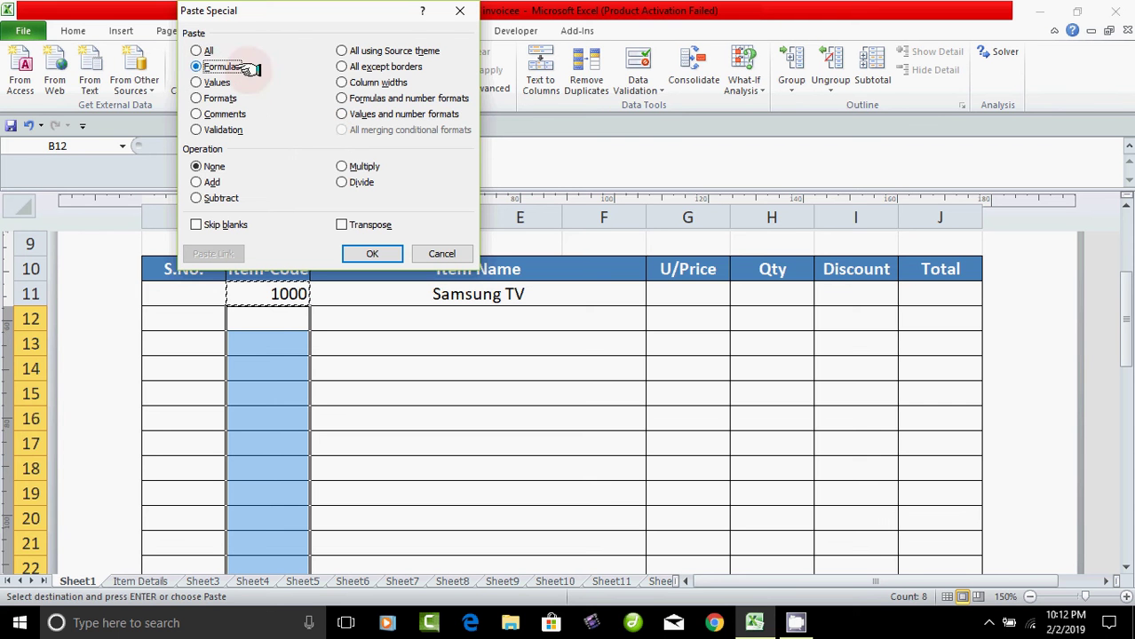
left_click(372, 254)
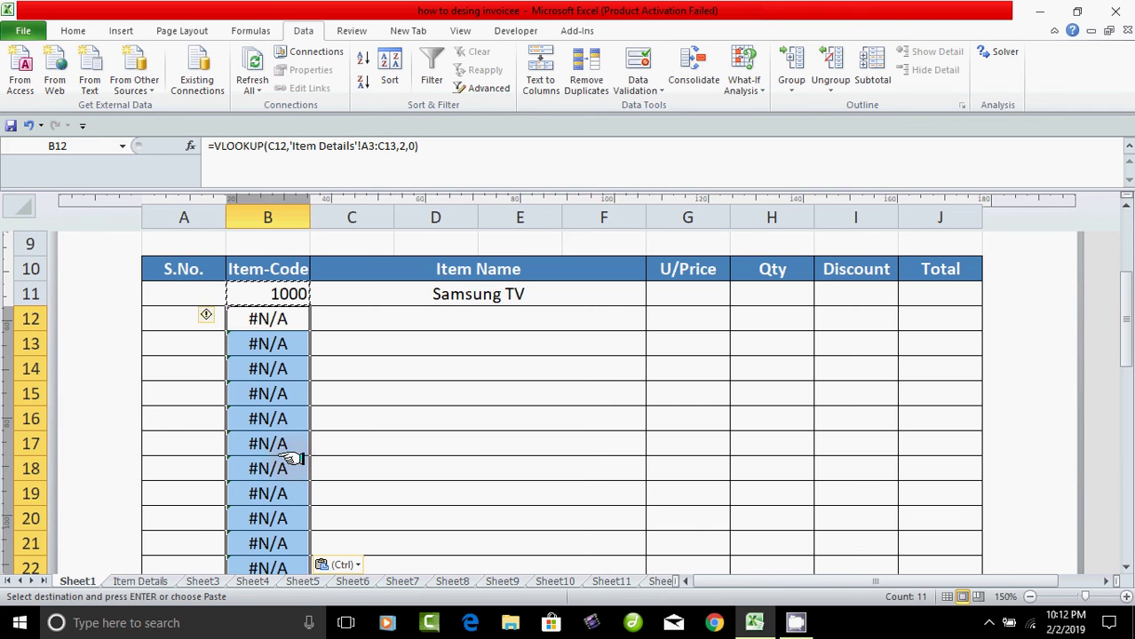
left_click_drag(291, 466, 306, 462)
mouse_move(293, 294)
left_mouse_down()
mouse_move(306, 293)
mouse_move(306, 322)
left_mouse_up()
key("Escape")
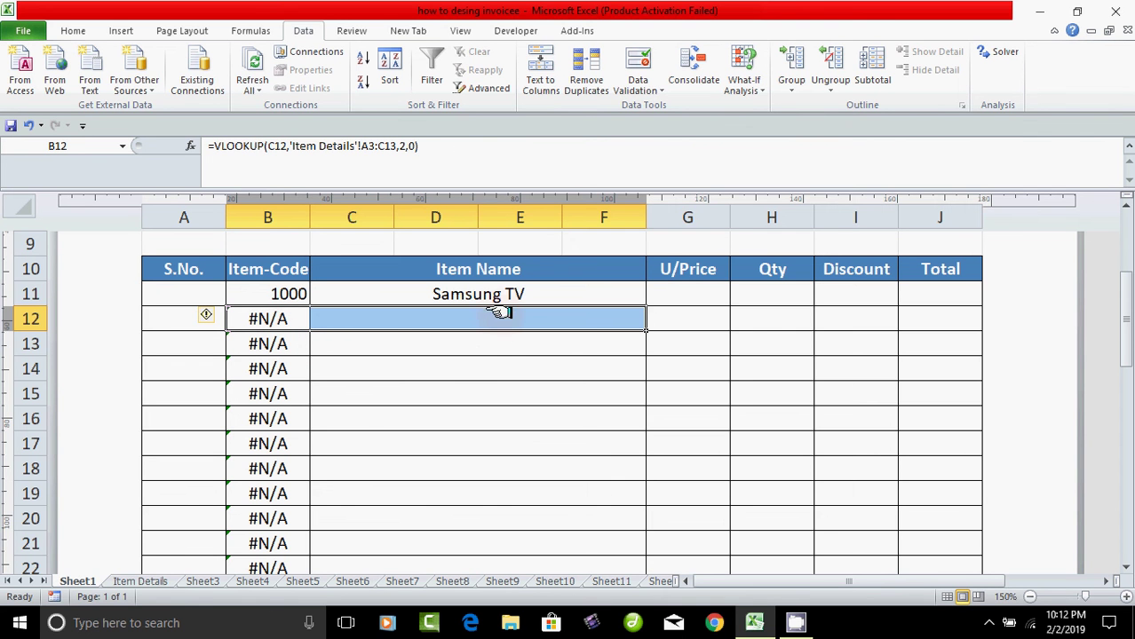
Step: Choose Philips TV for row 12 and check the lookup returns code 1001
left_click(621, 320)
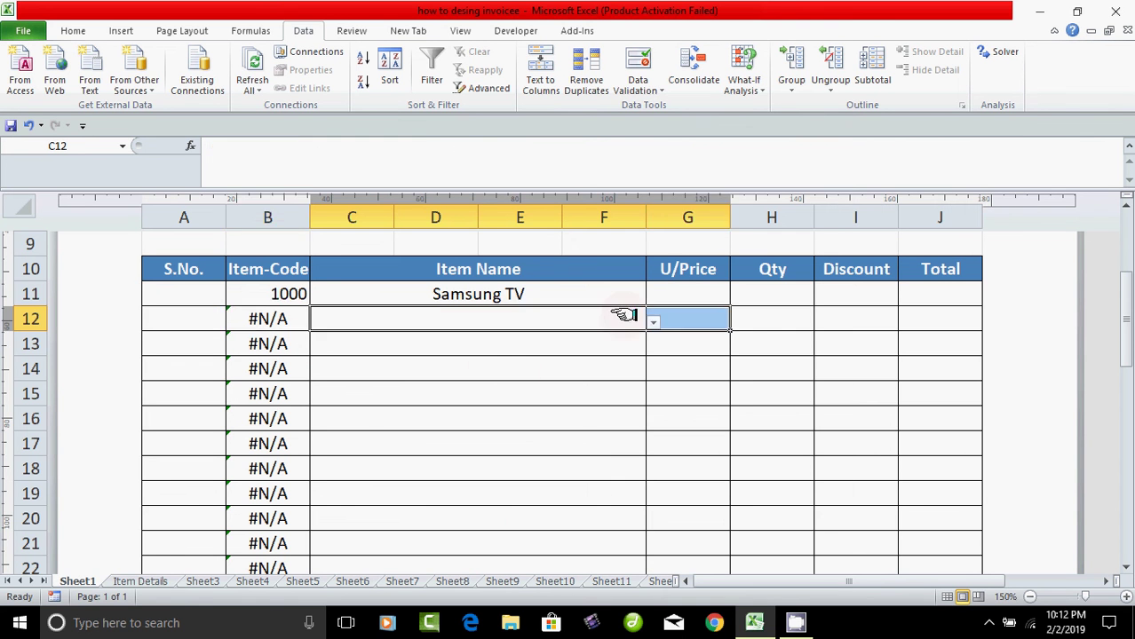
left_click(654, 321)
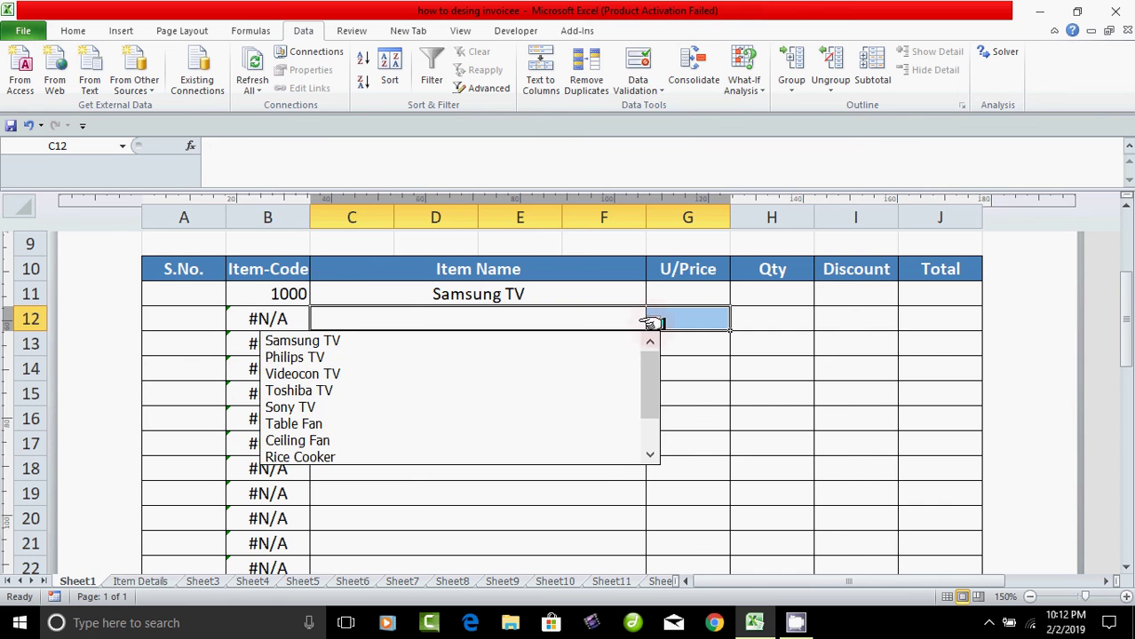
left_click(398, 356)
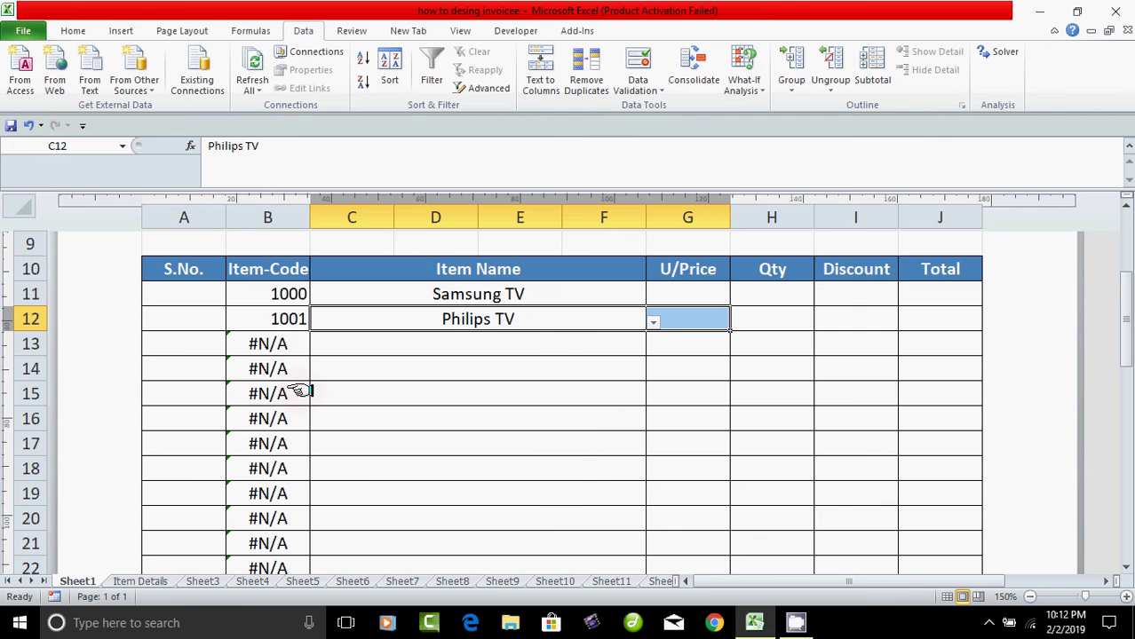
left_click(276, 346)
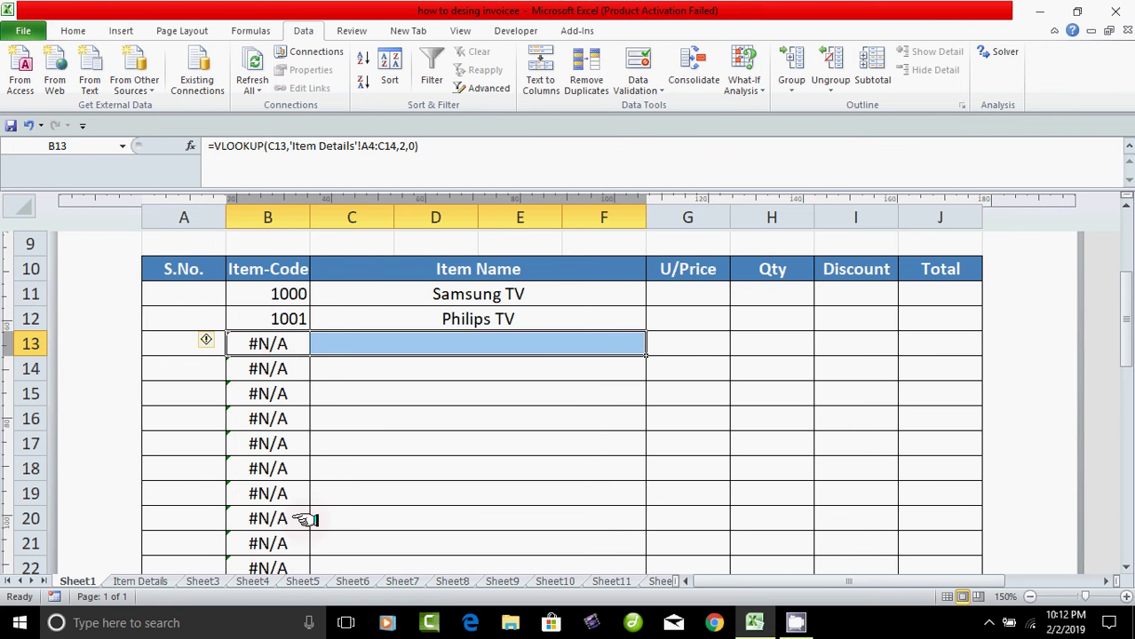
Step: Delete Philips TV from C12 and clear the formulas from B12:B22
left_click(430, 314)
key("Delete")
left_click_drag(267, 319, 253, 581)
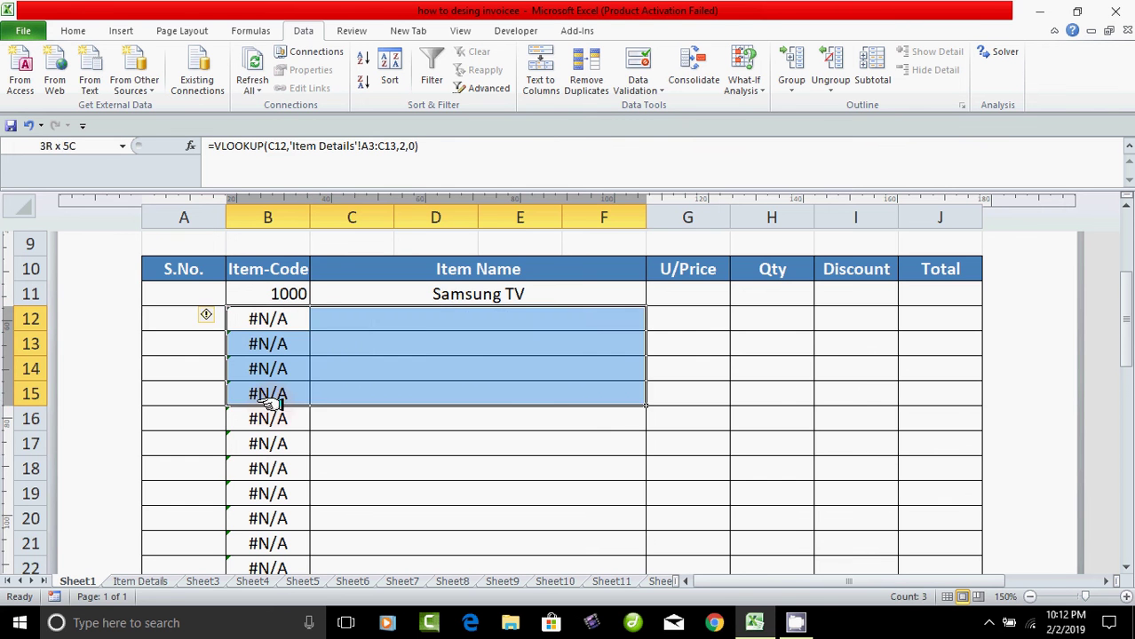
key("Delete")
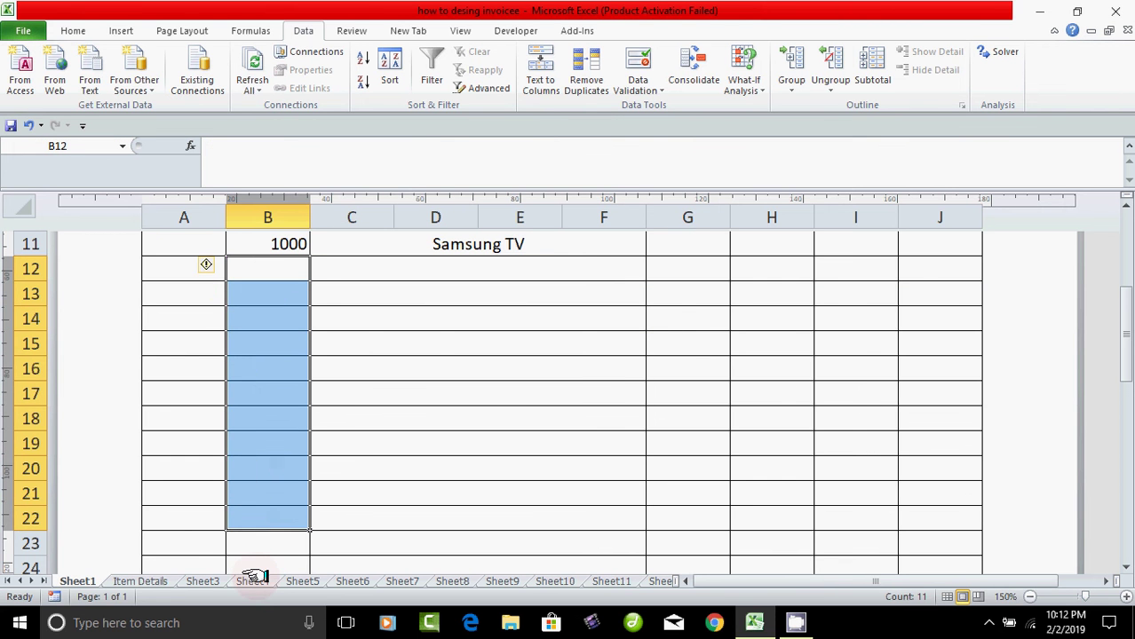
scroll(426, 507, "up", 2)
mouse_move(280, 396)
left_mouse_down()
mouse_move(329, 395)
mouse_move(266, 392)
left_mouse_up()
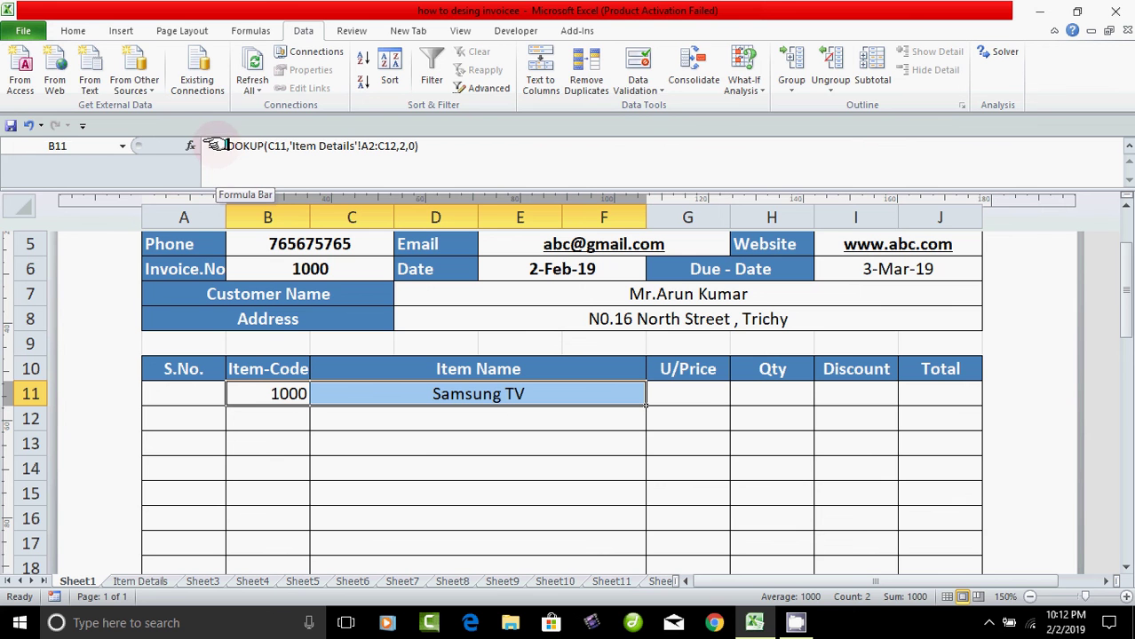
Step: Wrap B11's formula as =IFERROR(VLOOKUP(C11,'Item Details'!A2:C12,2,0),"")
left_click(218, 146)
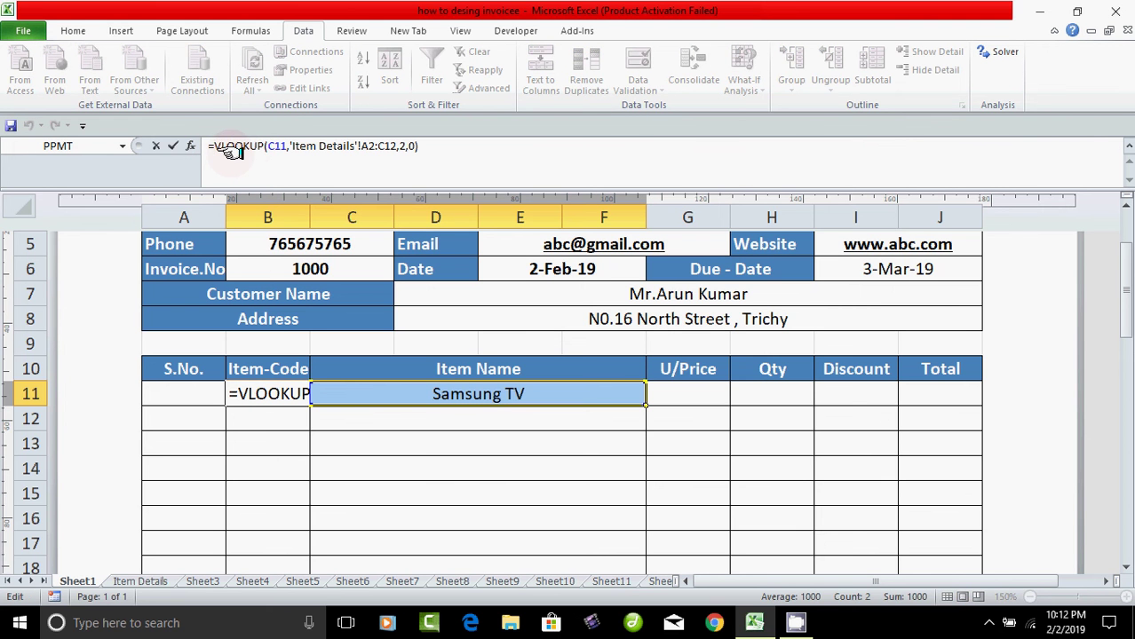
type("if")
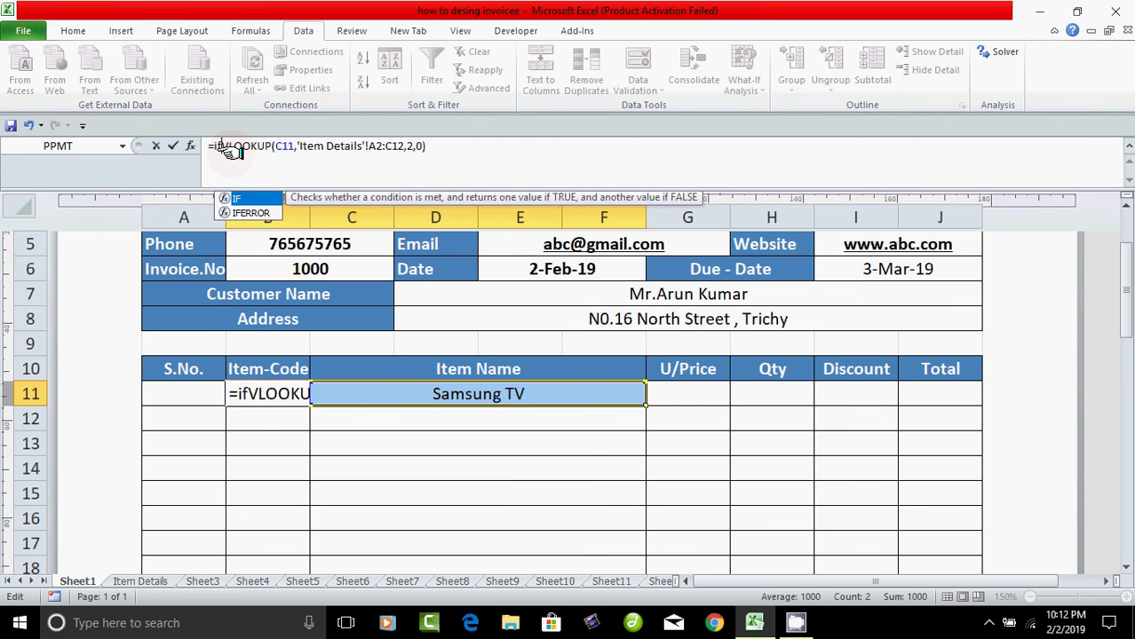
type("erro")
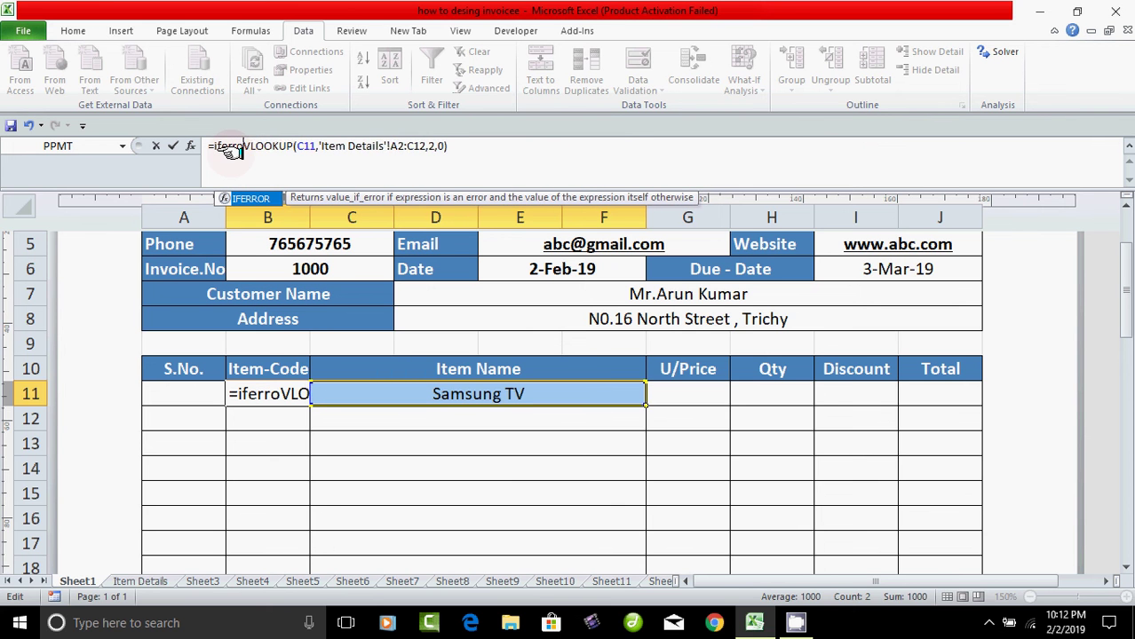
type("r(")
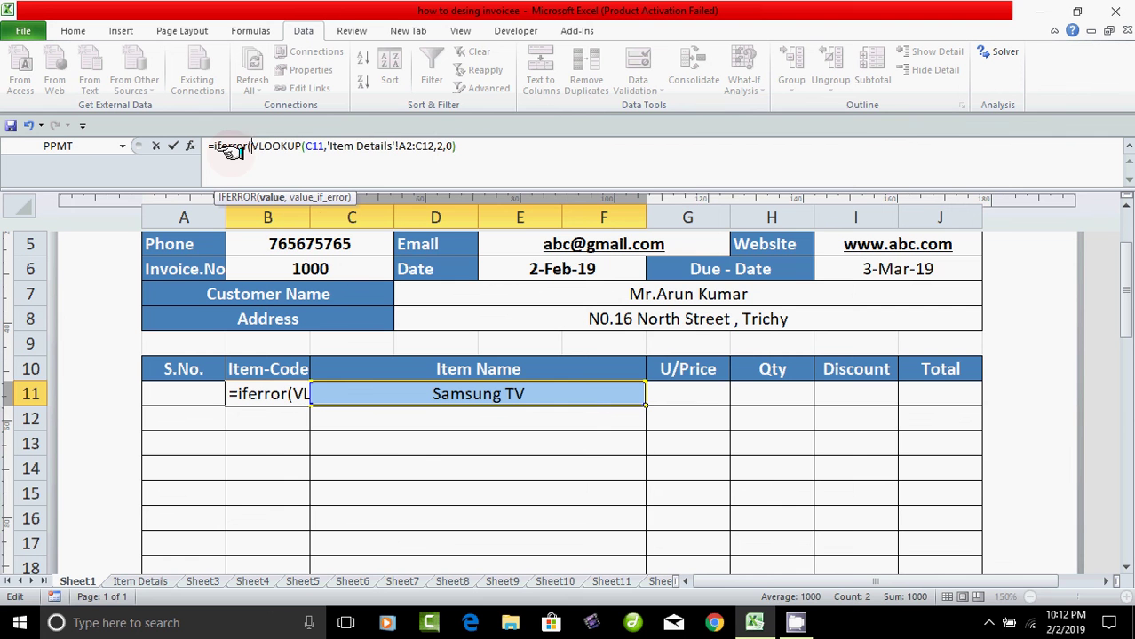
left_click(459, 146)
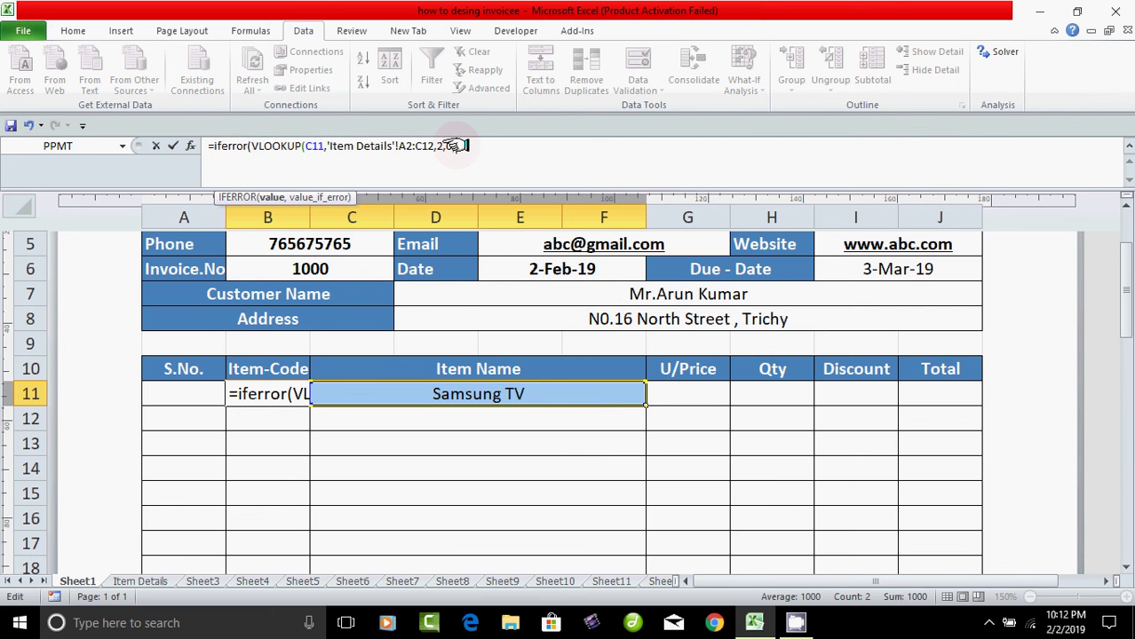
type(",0),")
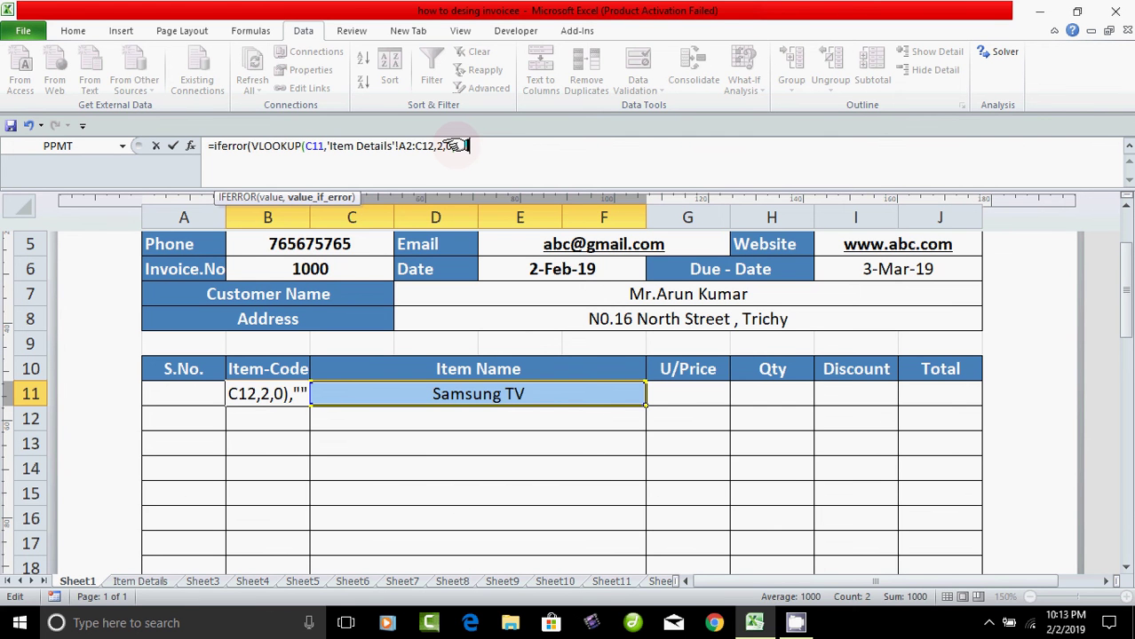
type(")")
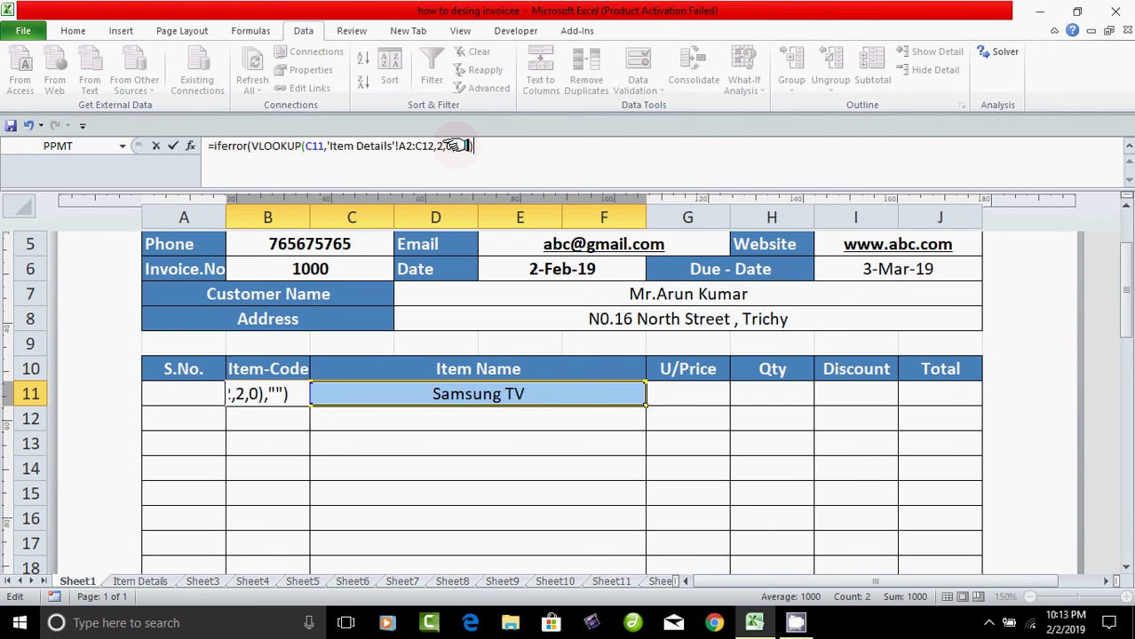
key("Return")
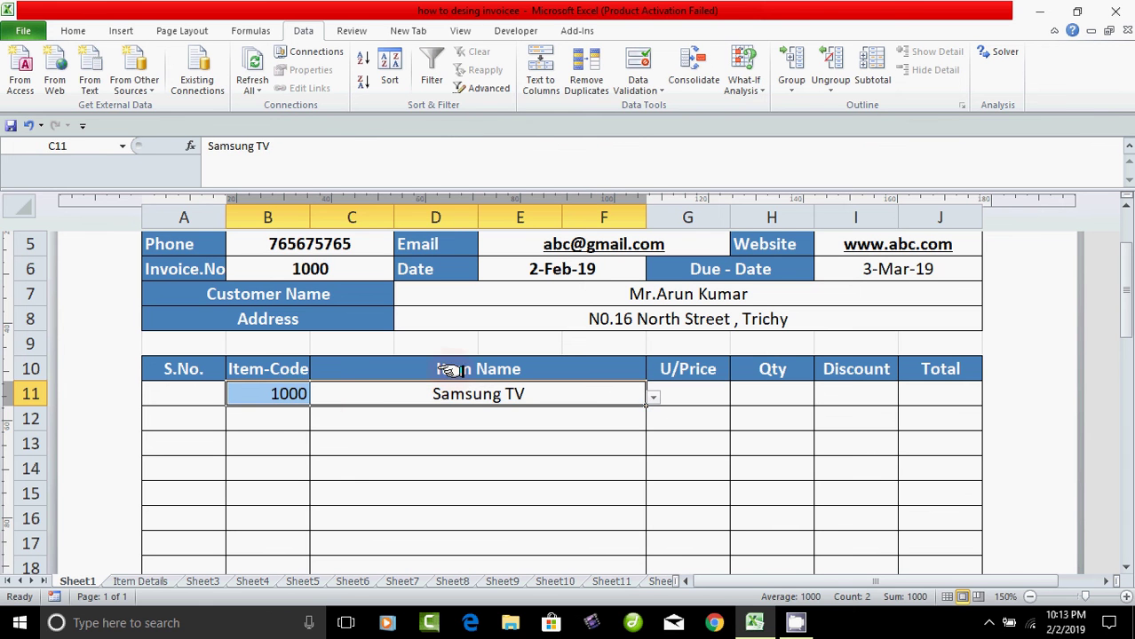
Step: Copy B11's new IFERROR lookup formula for the rows below
left_click(278, 411)
left_click_drag(277, 407, 278, 400)
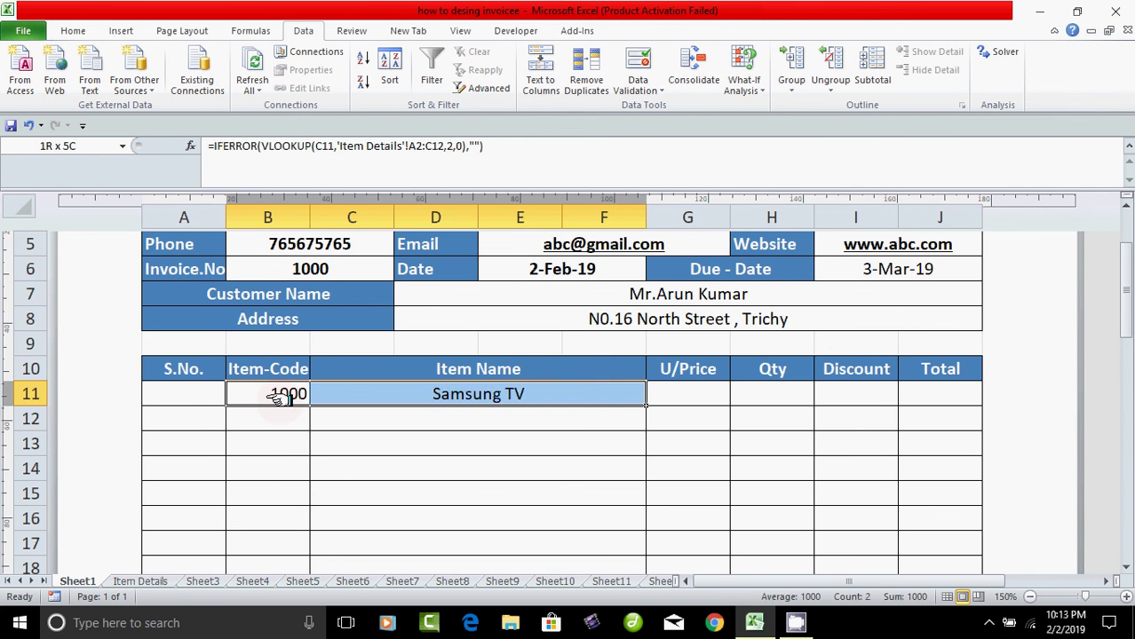
left_click(278, 399)
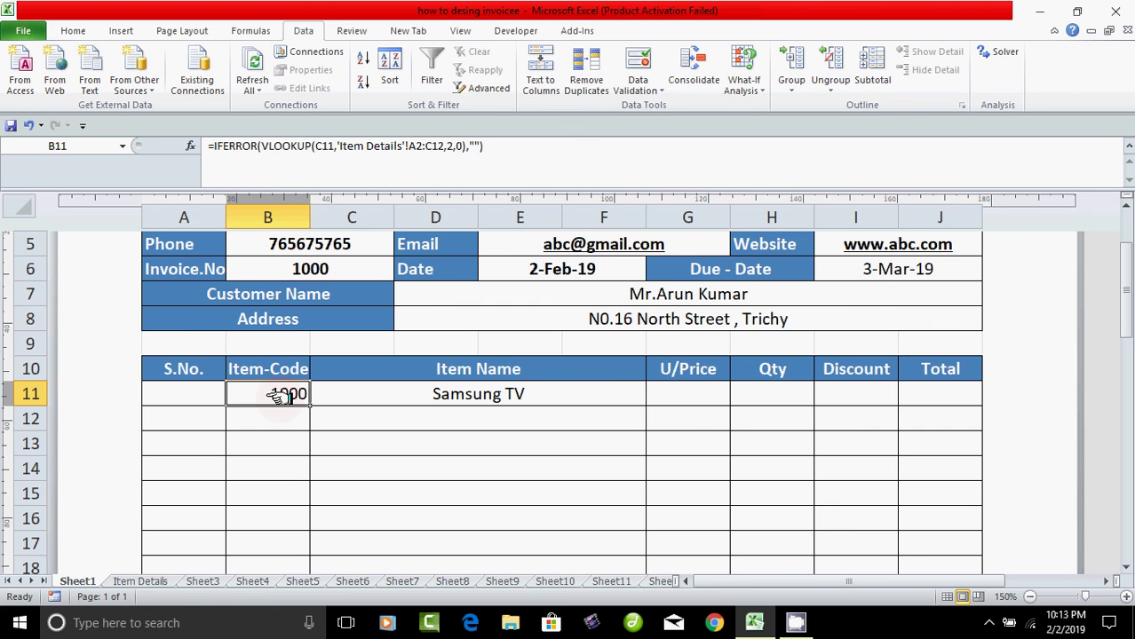
key("ctrl+c")
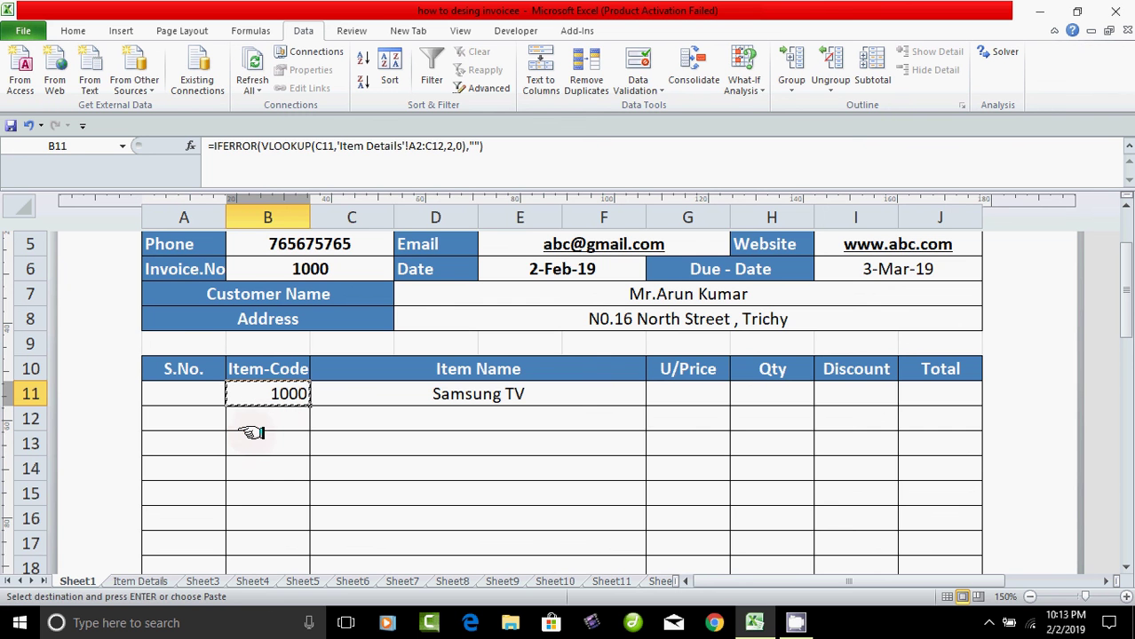
Step: Paste the Item-Code lookup formula, formulas only, into B12:B22
left_click_drag(259, 424, 213, 539)
right_click(254, 360)
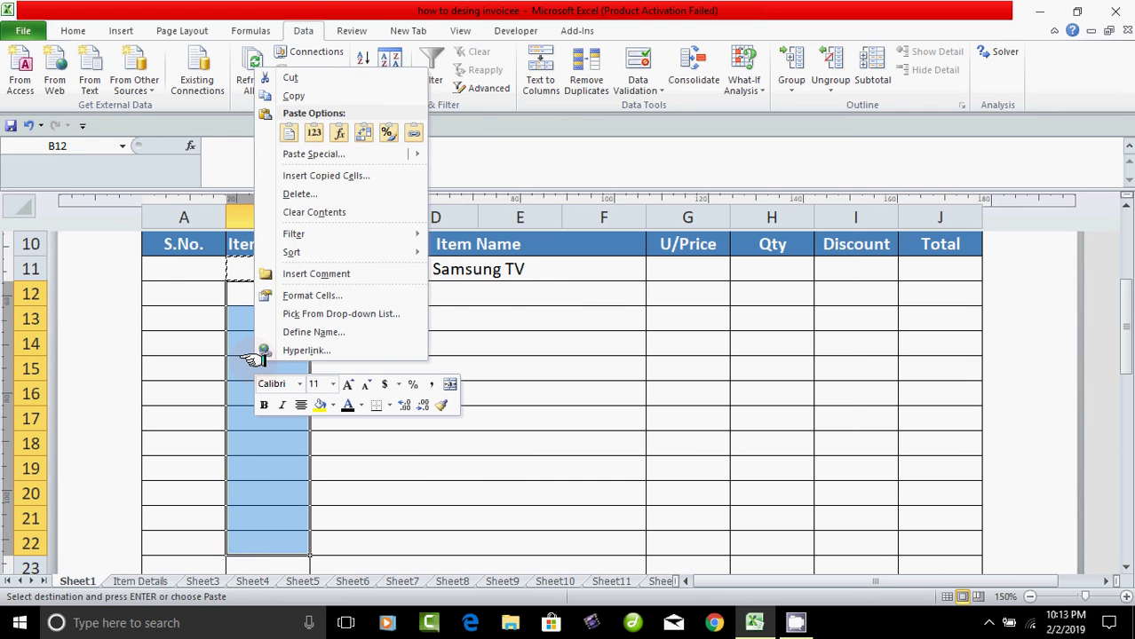
mouse_move(306, 154)
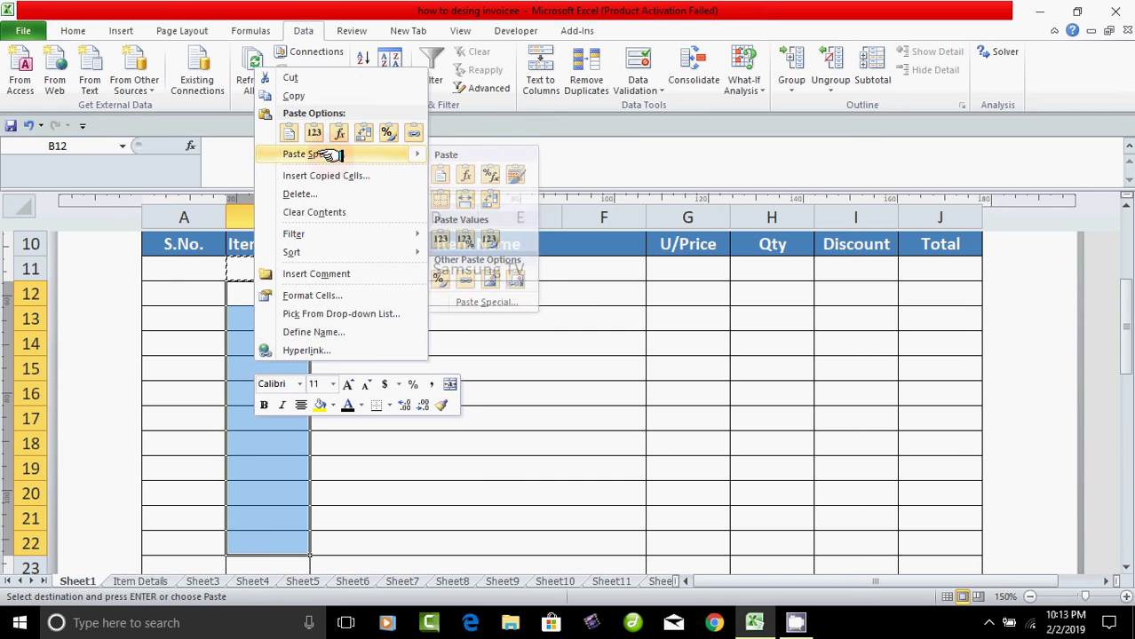
left_click(328, 154)
left_click(198, 77)
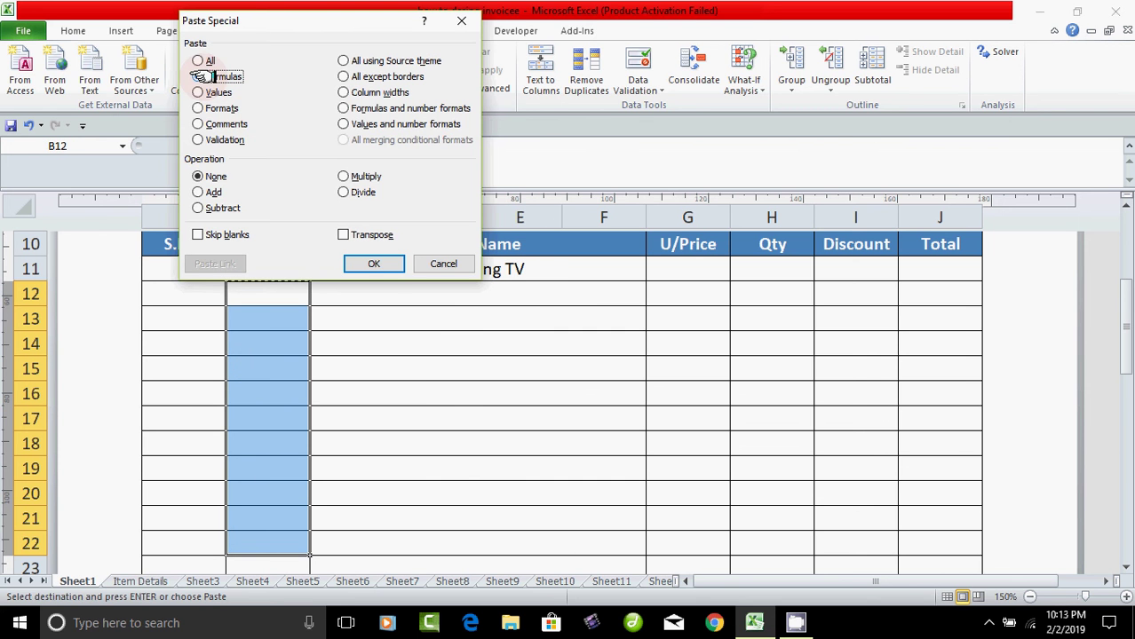
left_click(371, 262)
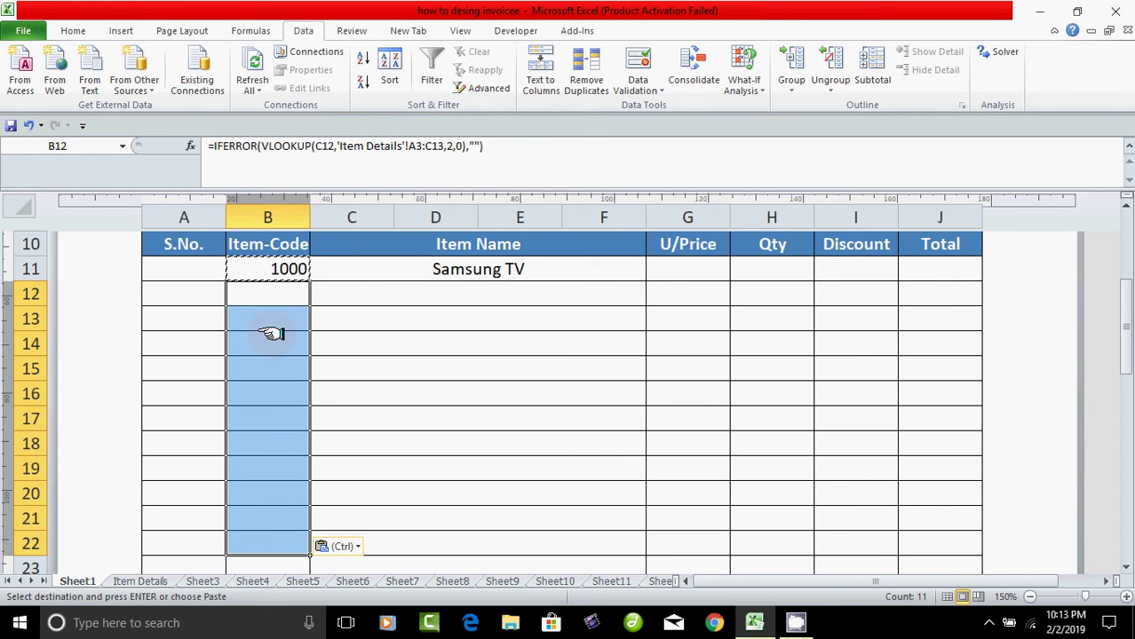
key("Escape")
left_click(270, 293)
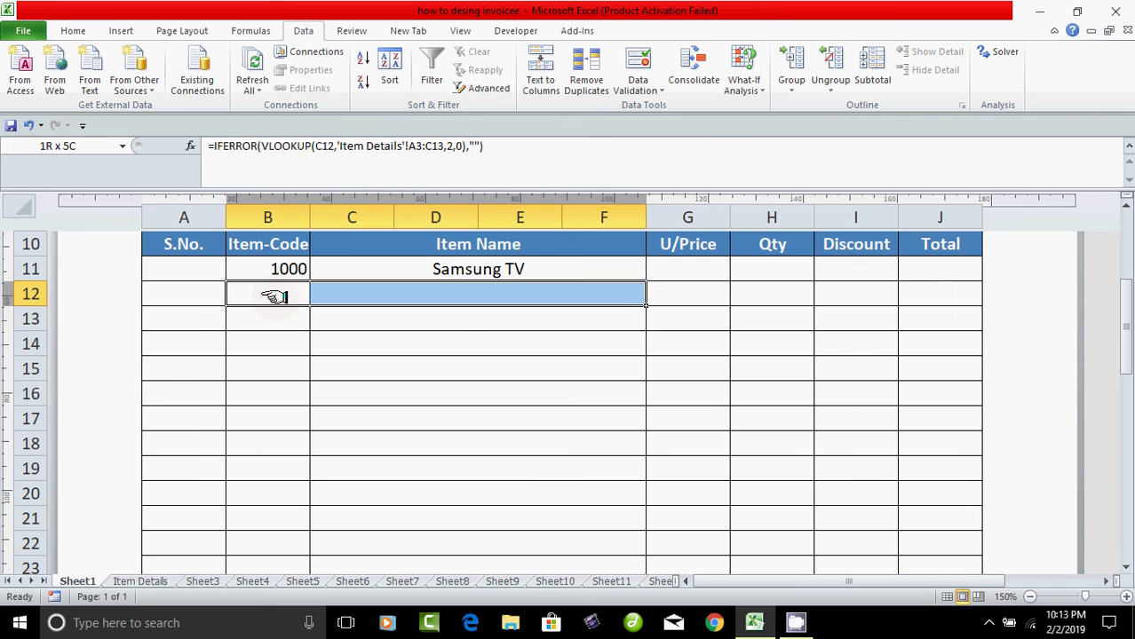
left_click(268, 321)
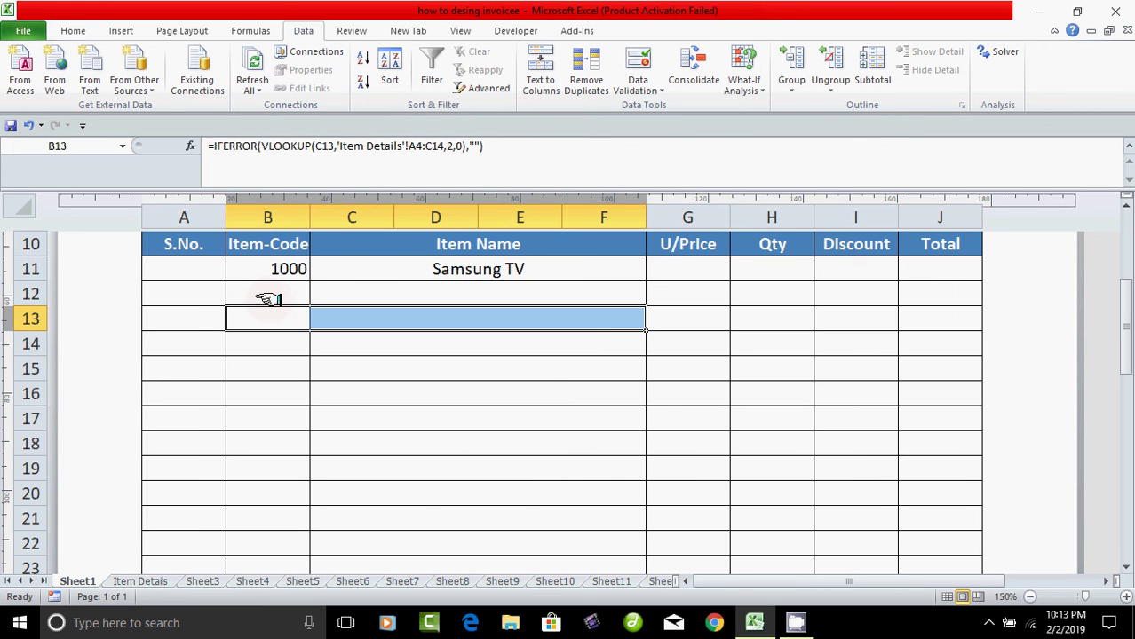
Step: Choose Philips TV, Videocon TV and Sony TV from the item dropdowns in C12–C14
left_click(435, 298)
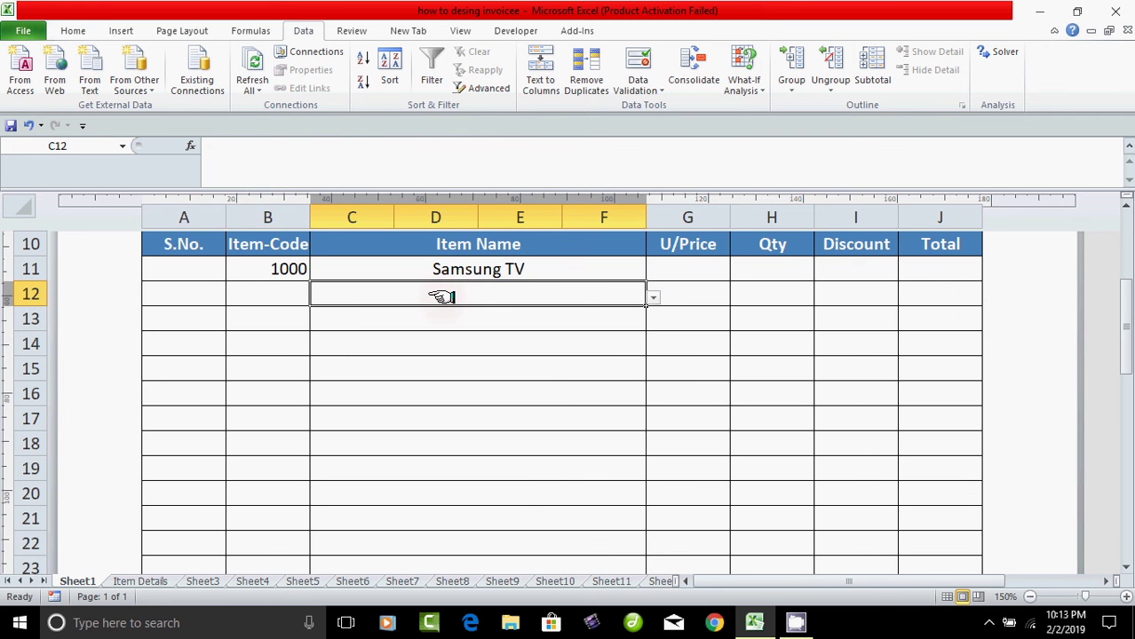
left_click(653, 298)
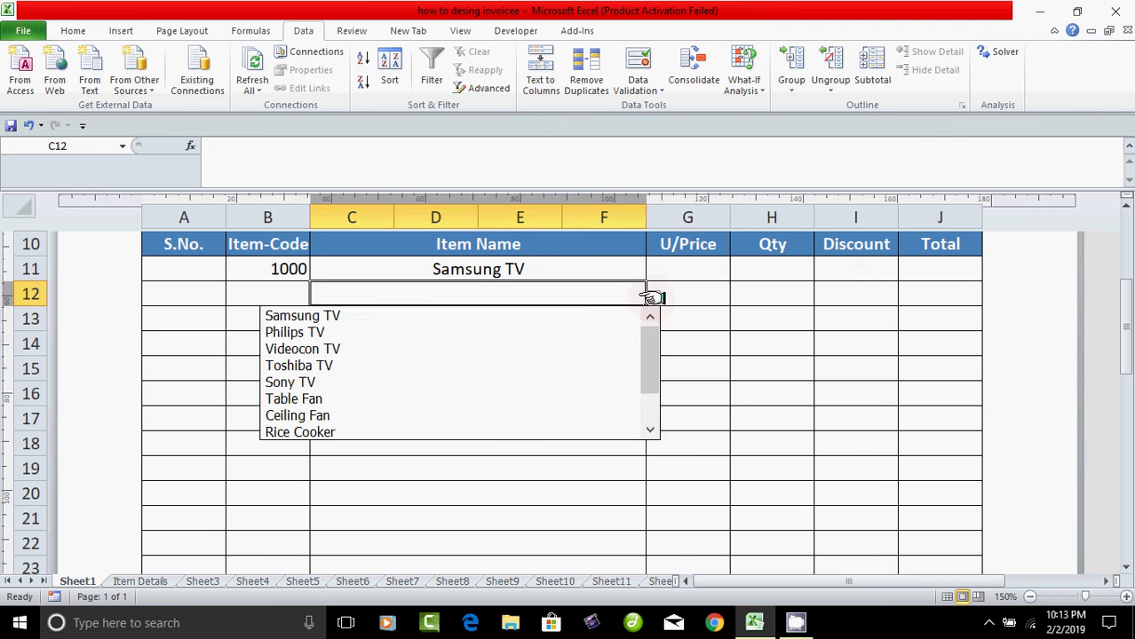
left_click(402, 333)
left_click(569, 321)
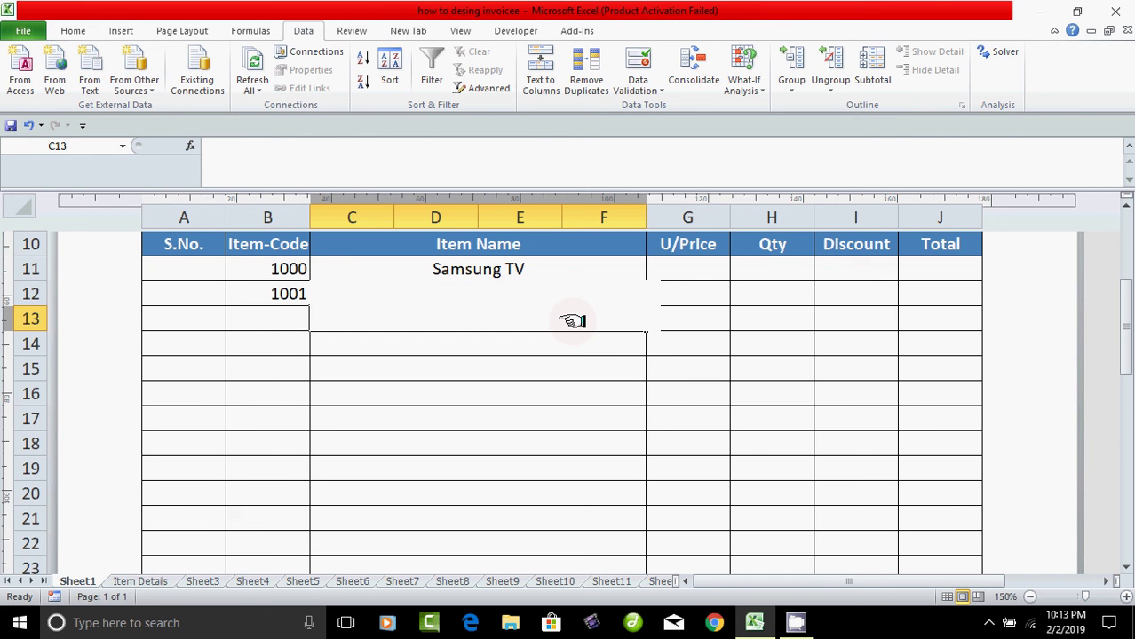
left_click(653, 321)
left_click(410, 373)
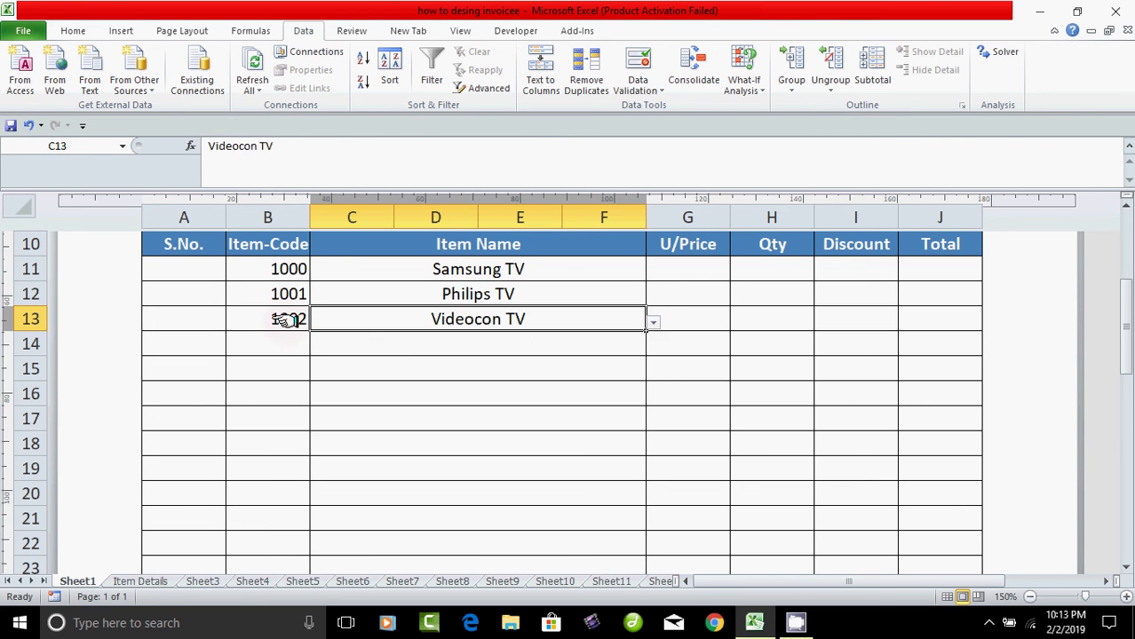
left_click(519, 347)
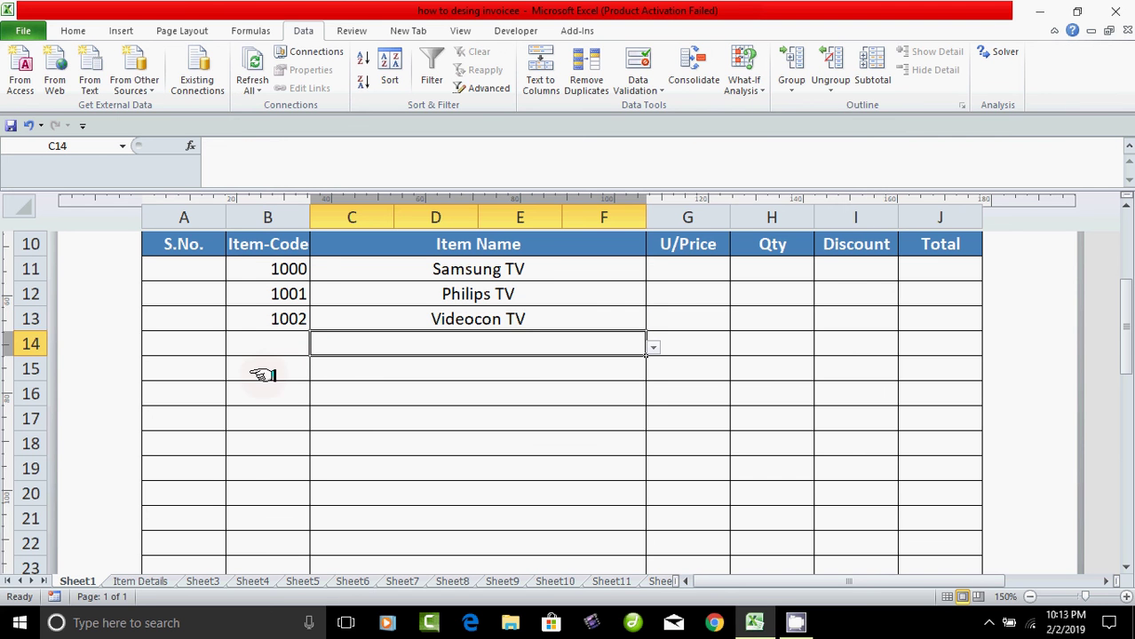
left_click(657, 347)
left_click(364, 427)
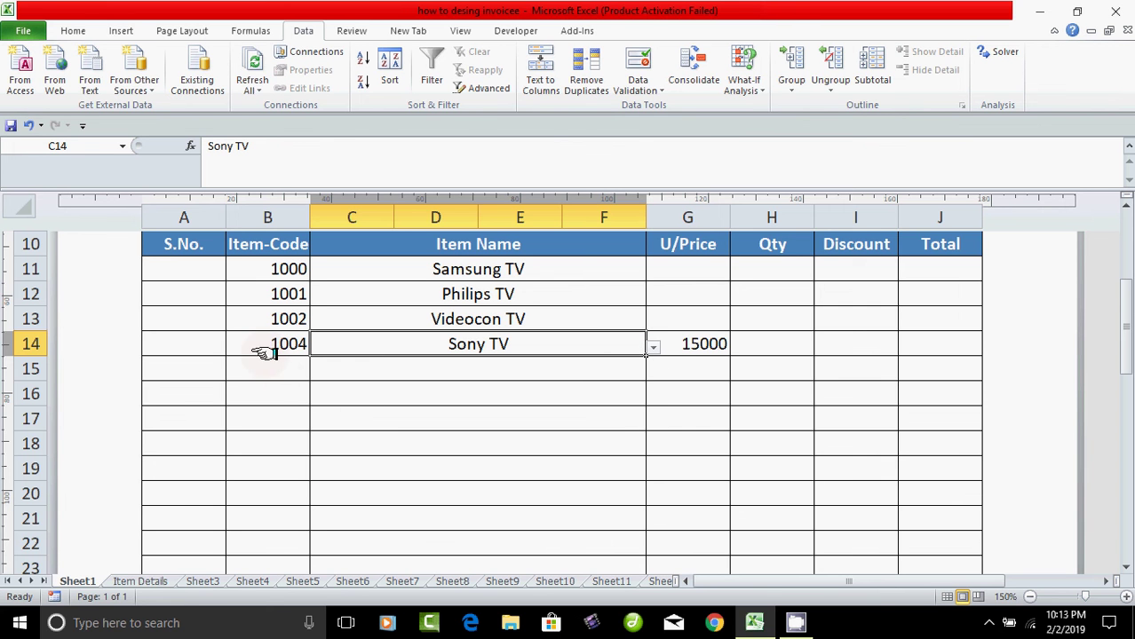
Step: Clear the Sony TV unit price in G14 so rows 12–14 have no prices
left_click(285, 371)
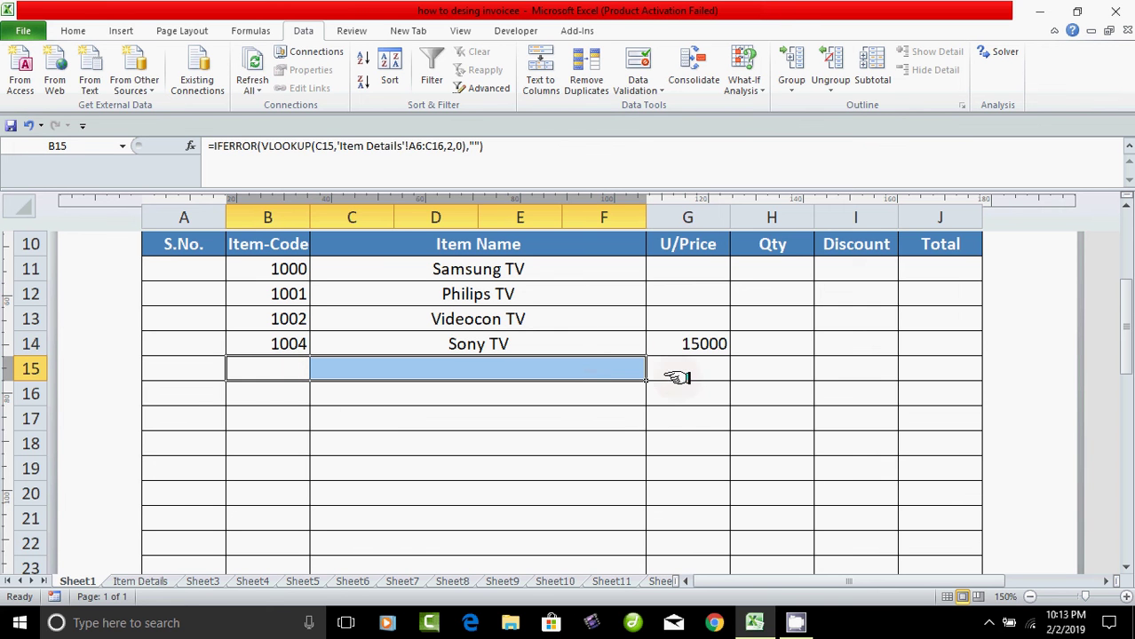
mouse_move(677, 348)
left_mouse_down()
mouse_move(697, 352)
mouse_move(679, 360)
mouse_move(684, 345)
left_mouse_up()
key("Delete")
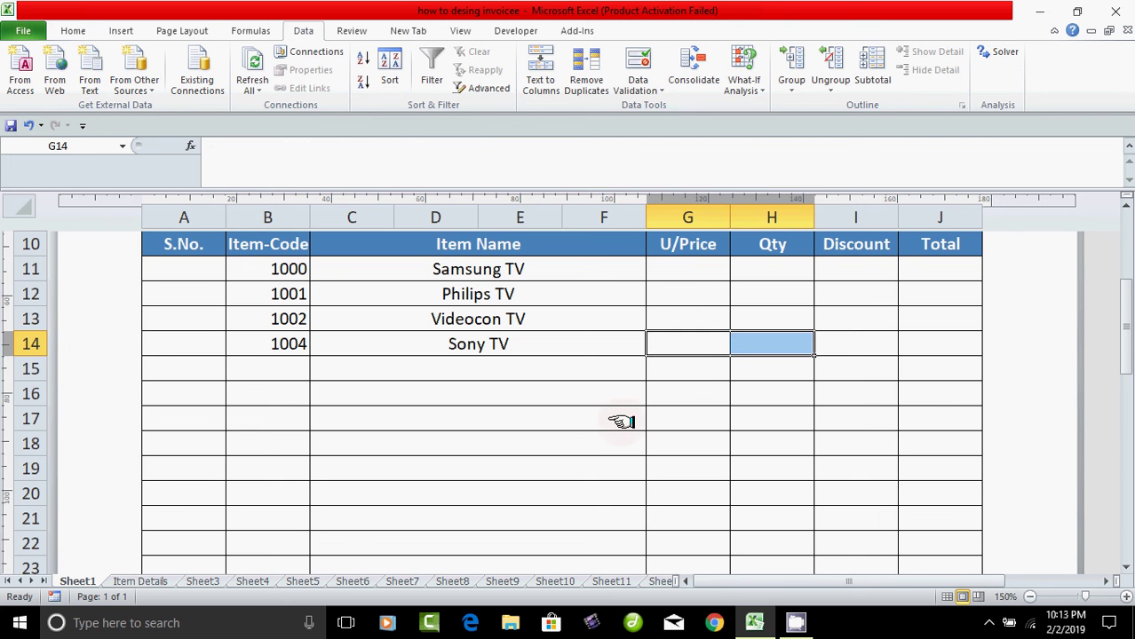
left_click(562, 433)
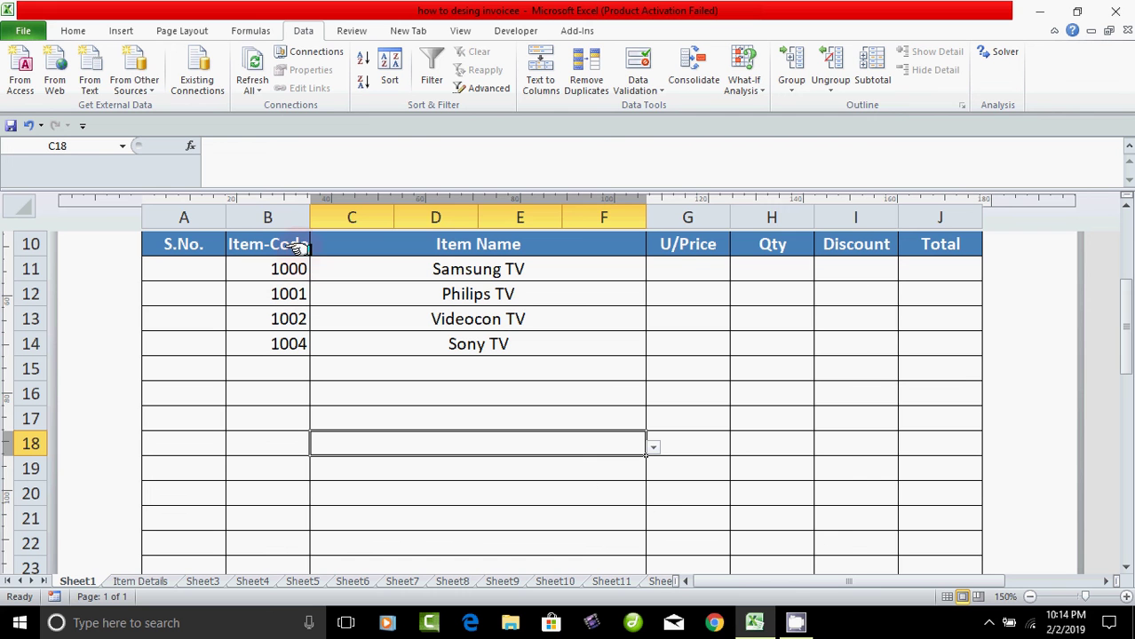
left_click(685, 271)
key("shift+Right")
Step: Enter =VLOOKUP(C11,'Item Details'!A2:C12,3,0) in G11 to show Samsung TV's price of 20000
left_click(666, 271)
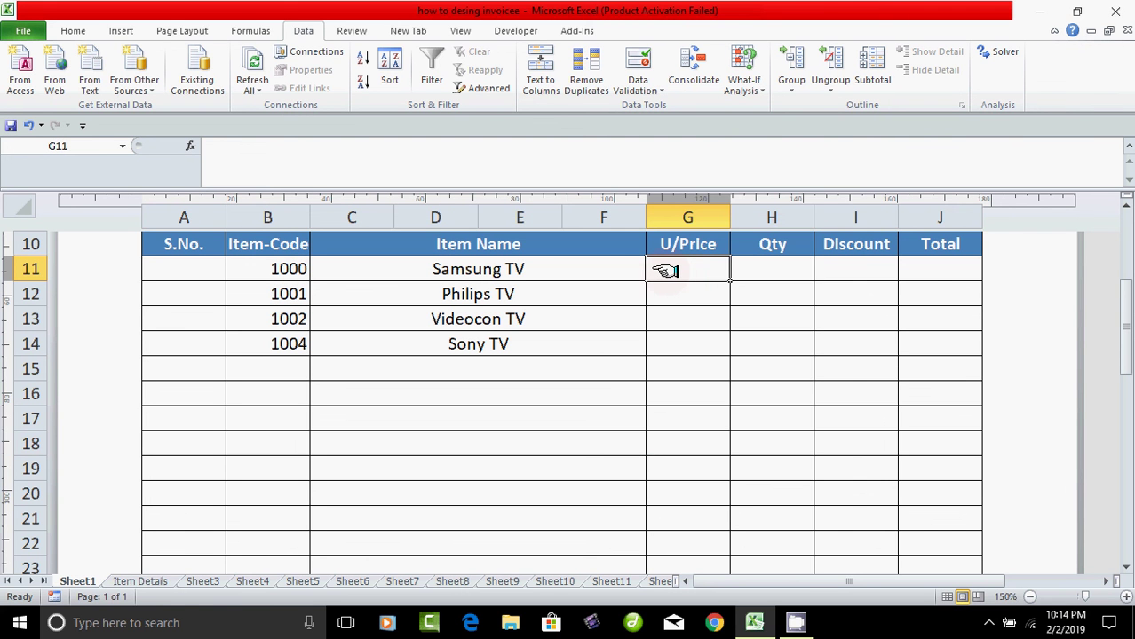
type("=")
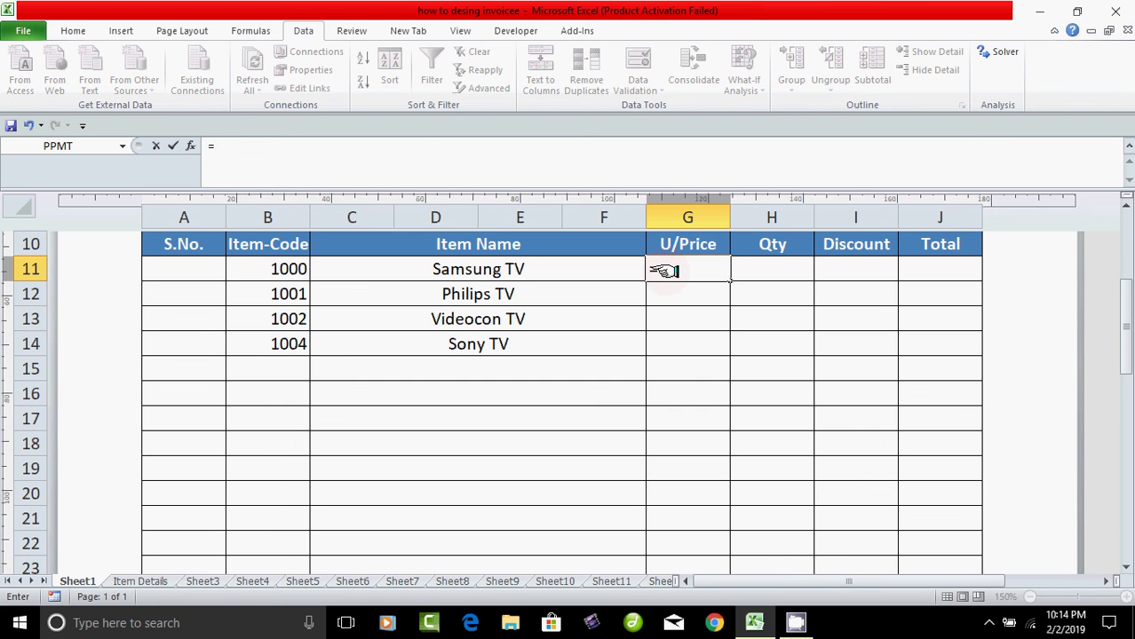
type("vlookup(")
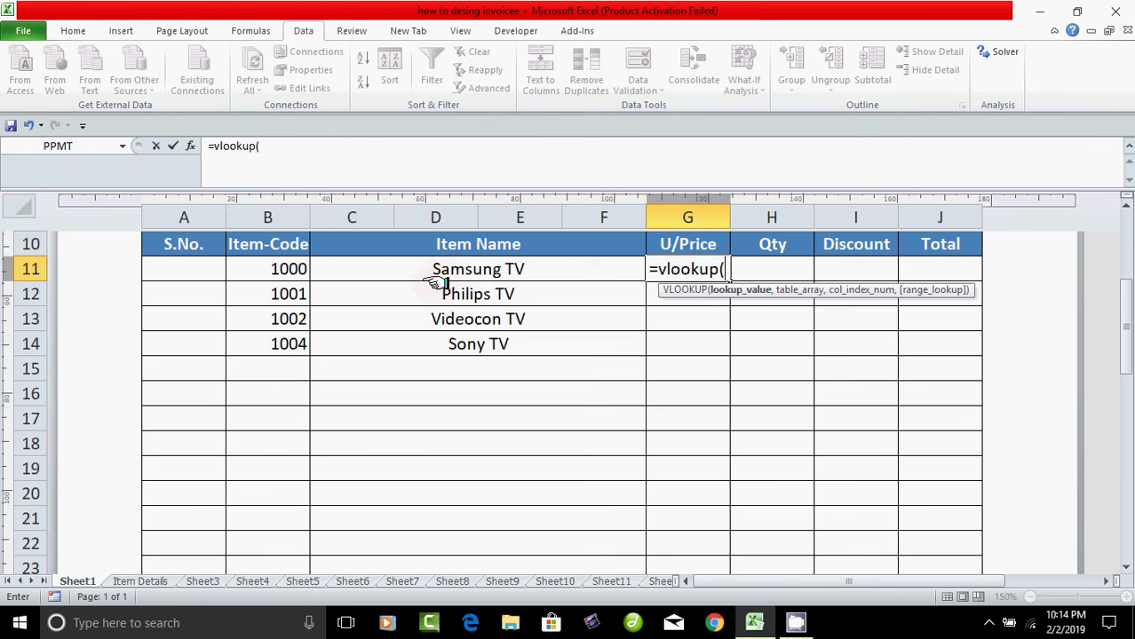
left_click(466, 272)
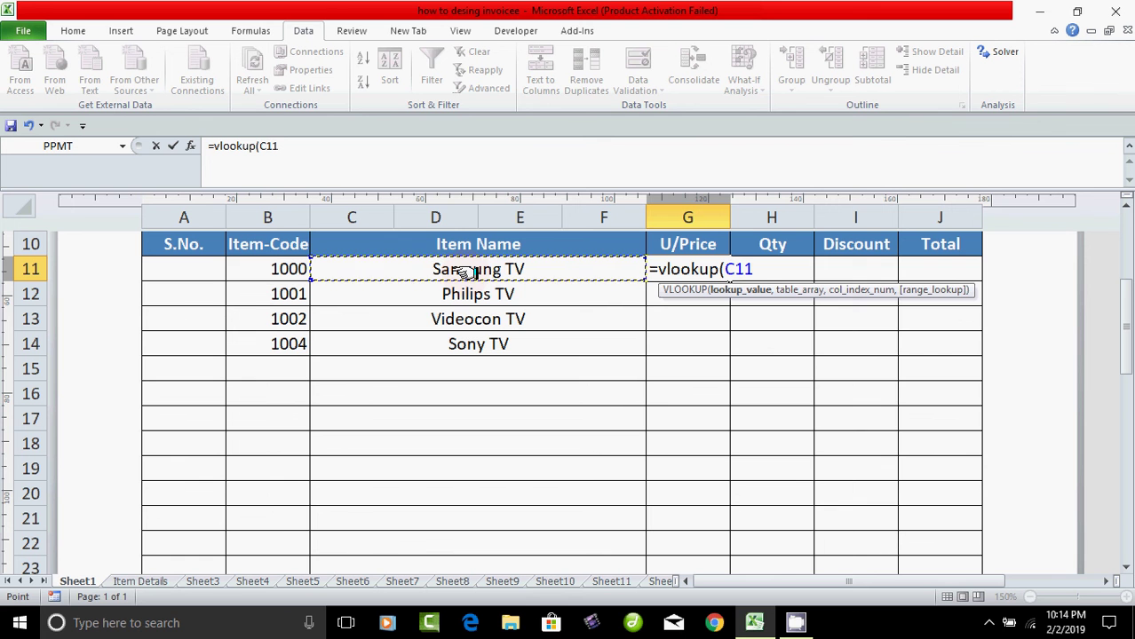
type(",")
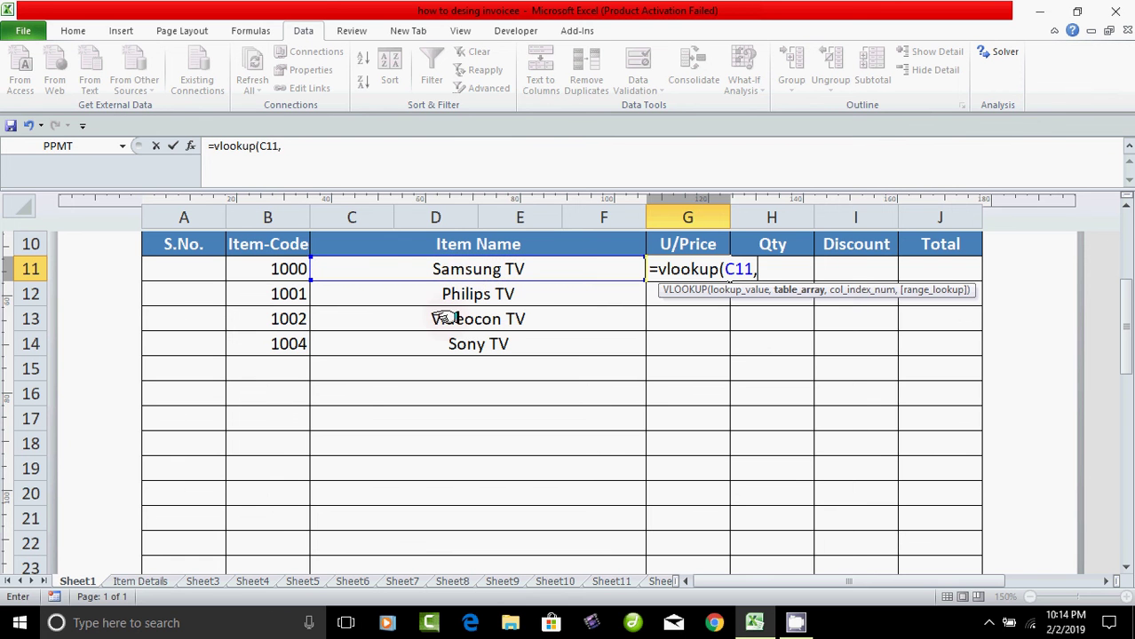
left_click(142, 581)
mouse_move(75, 277)
left_mouse_down()
mouse_move(321, 409)
mouse_move(345, 487)
left_mouse_up()
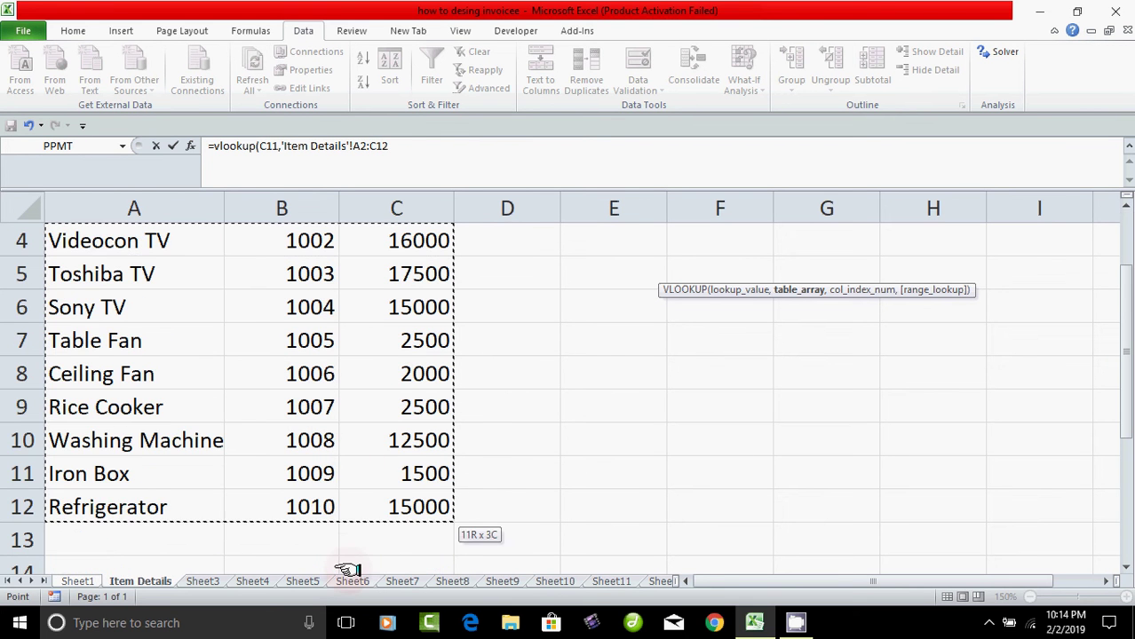
left_click_drag(344, 487, 373, 497)
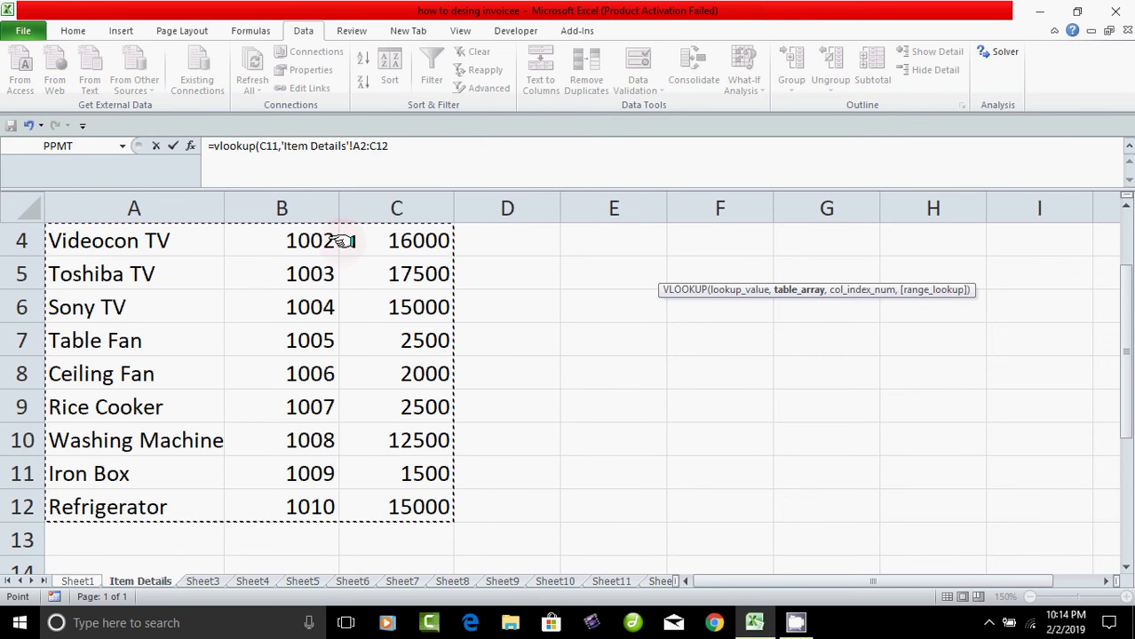
left_click(390, 146)
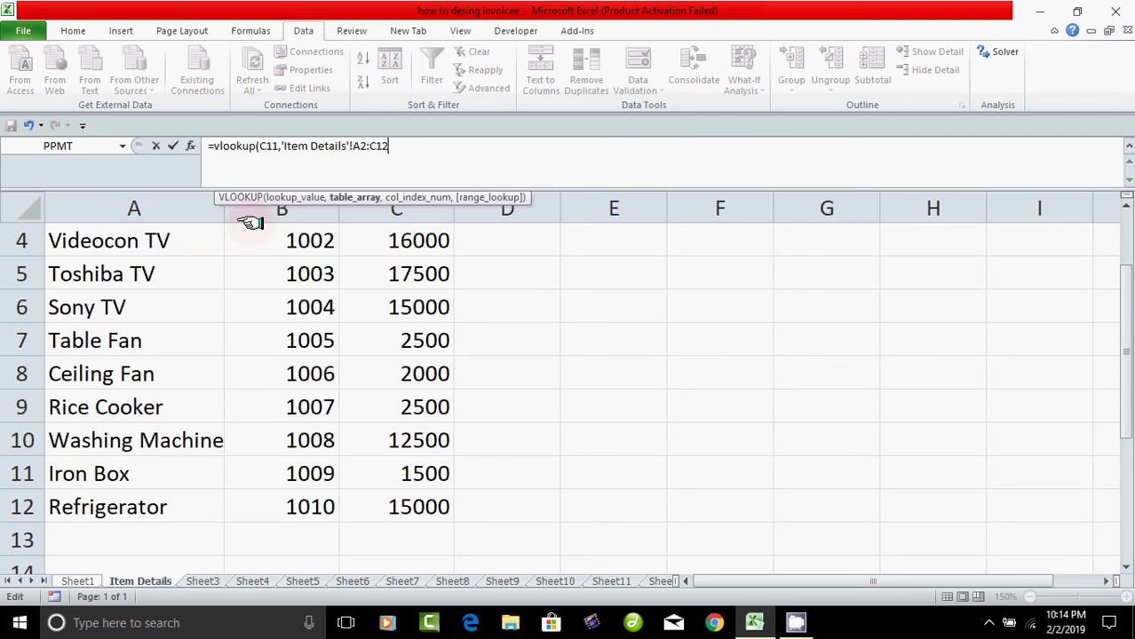
type(",")
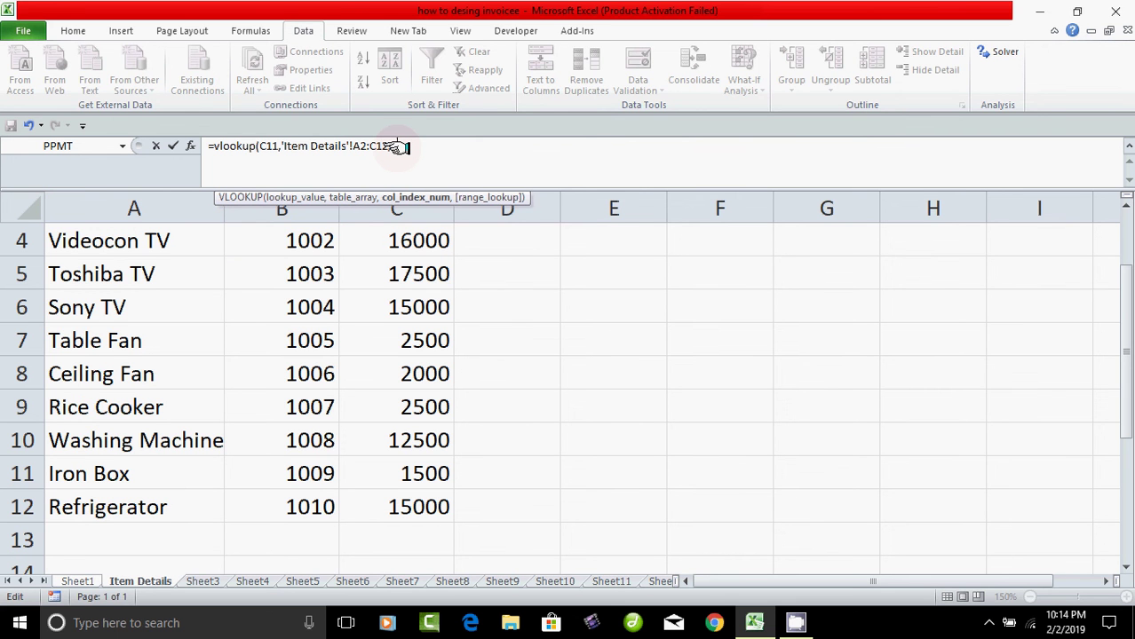
type(",")
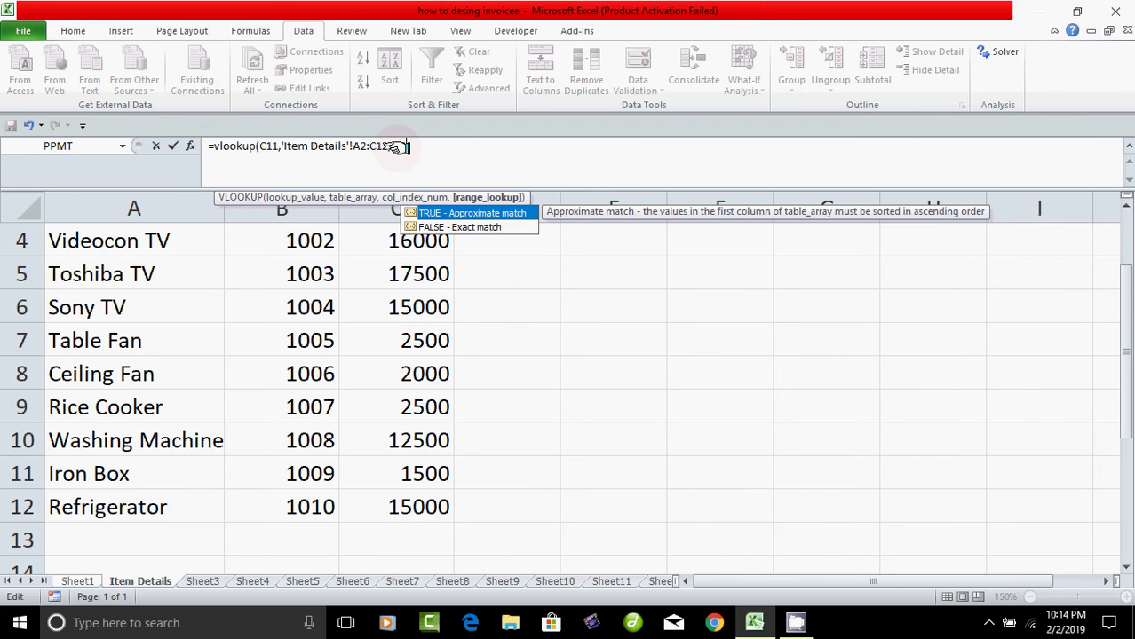
type("0")
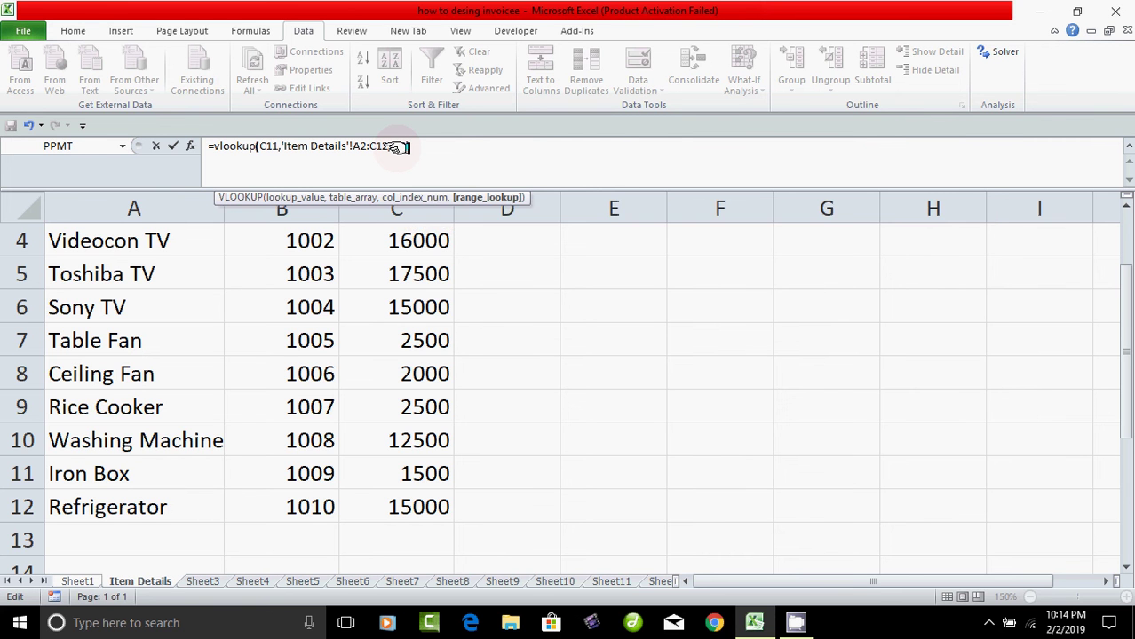
type(")")
key("Return")
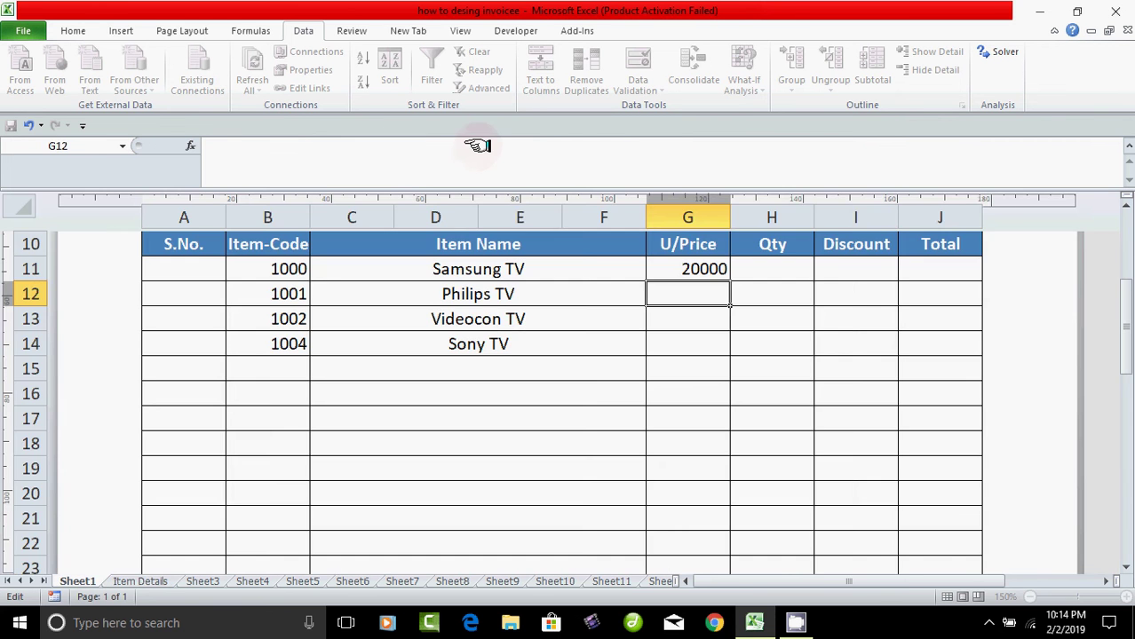
left_click(719, 272)
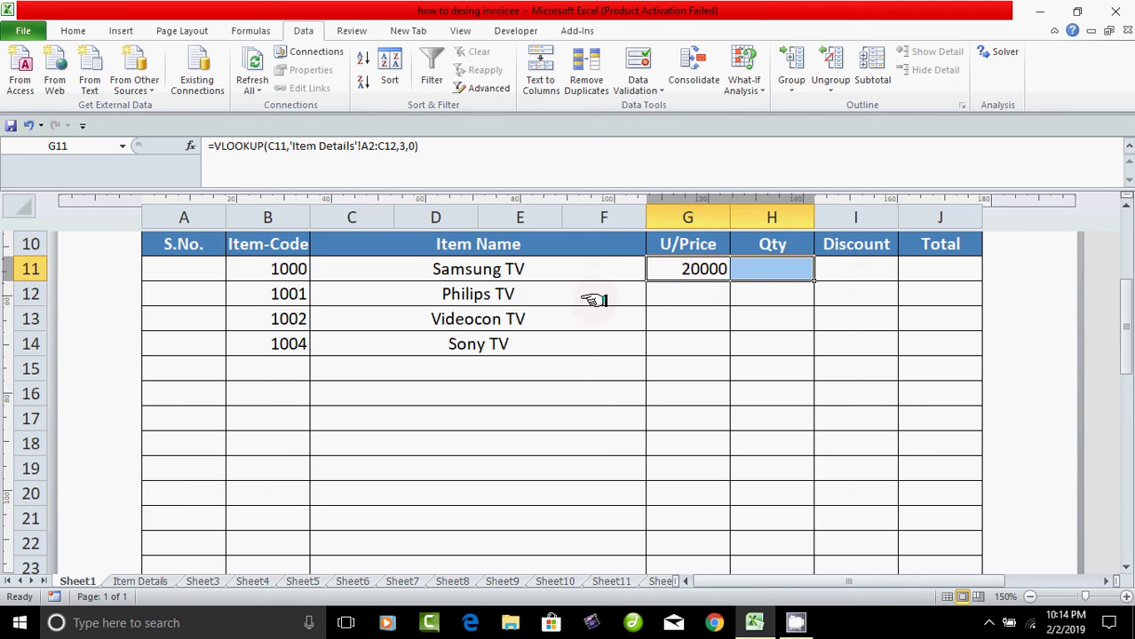
left_click(547, 297)
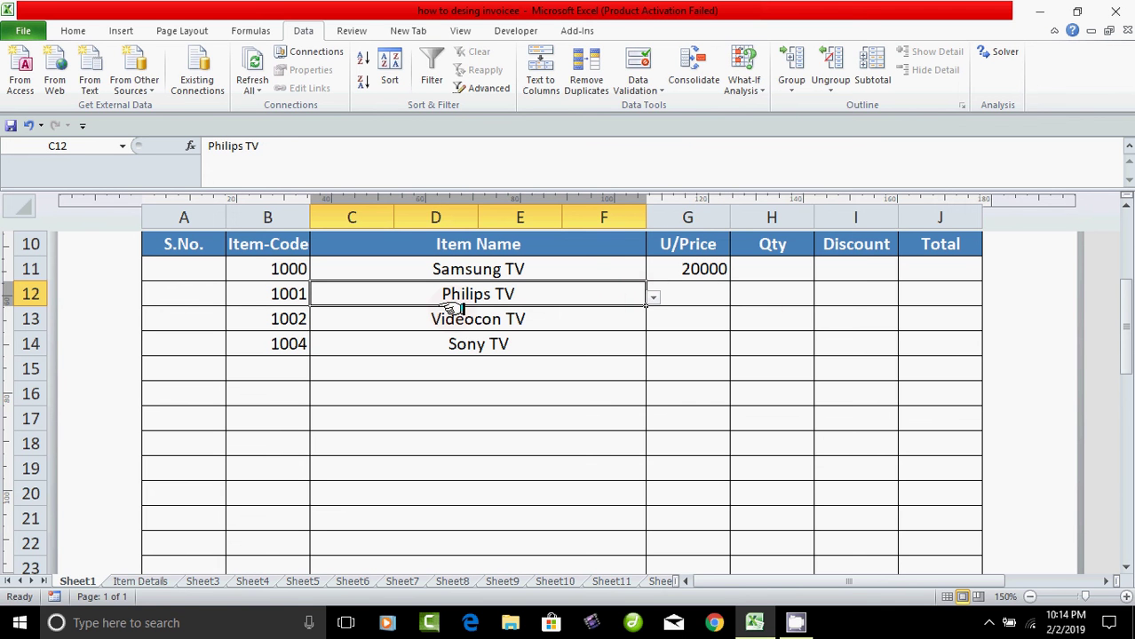
left_click(336, 334)
left_click_drag(256, 294, 286, 294)
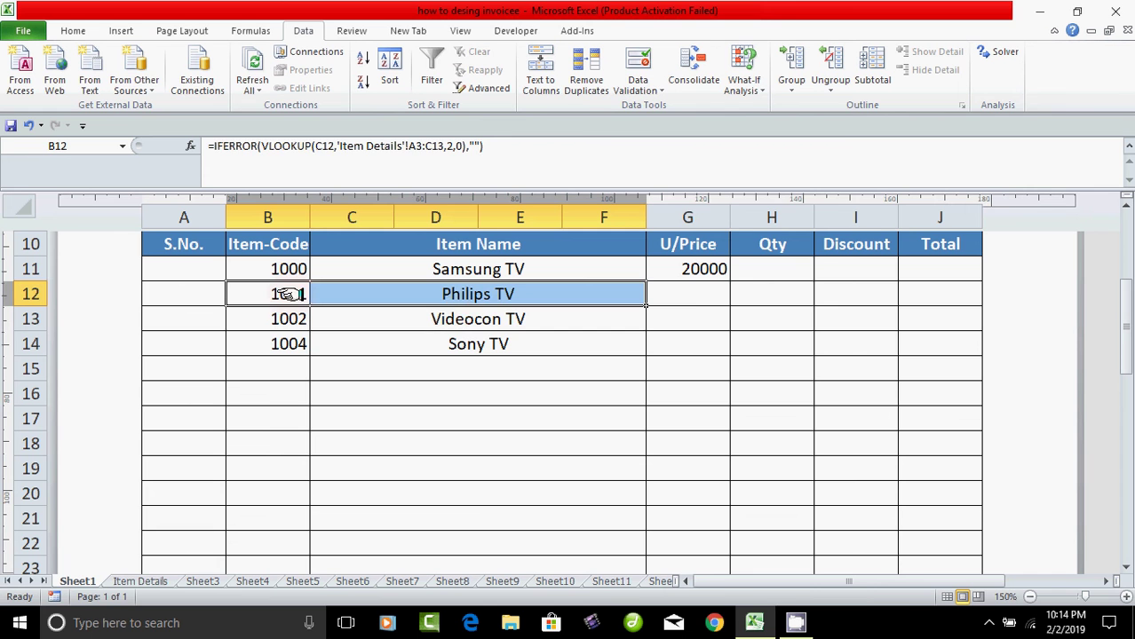
left_click(453, 318)
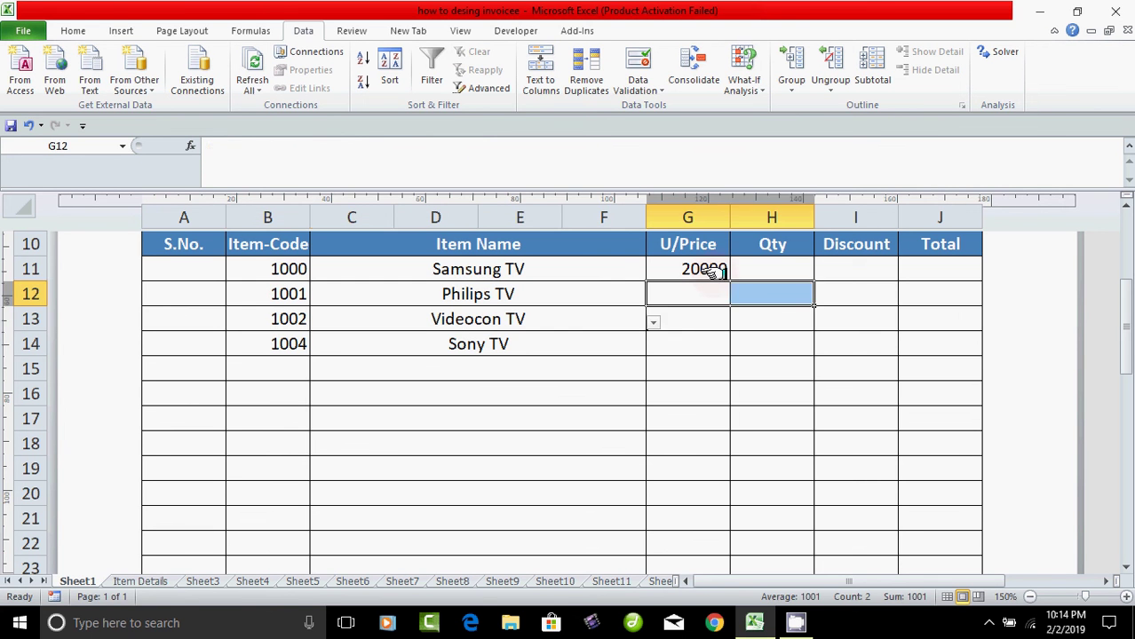
left_click_drag(715, 279, 739, 271)
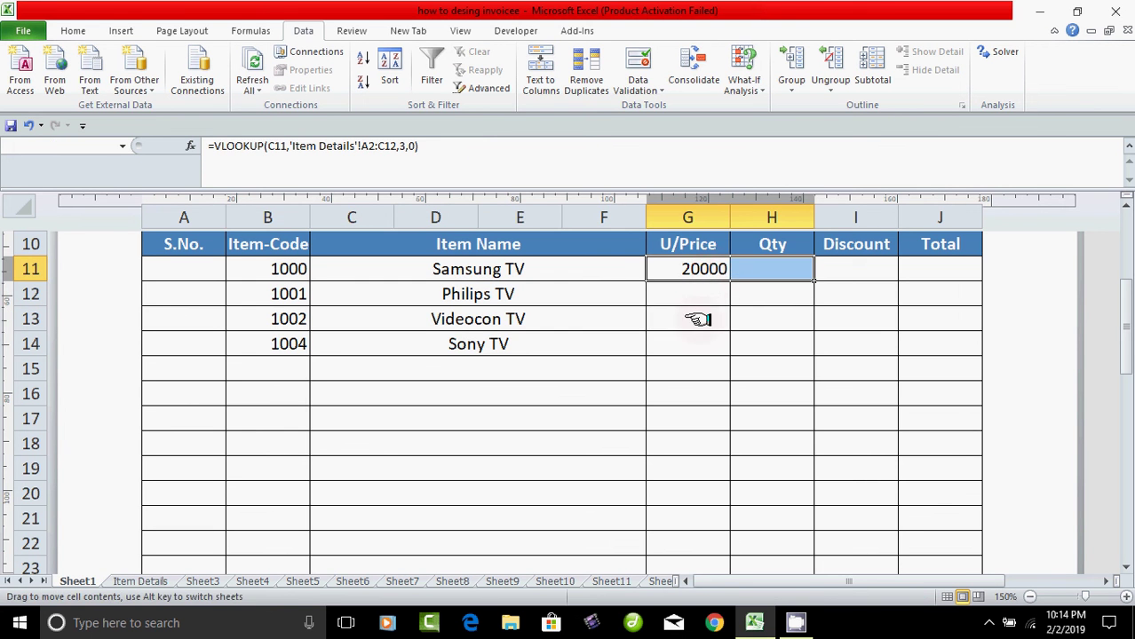
left_click_drag(703, 308, 787, 333)
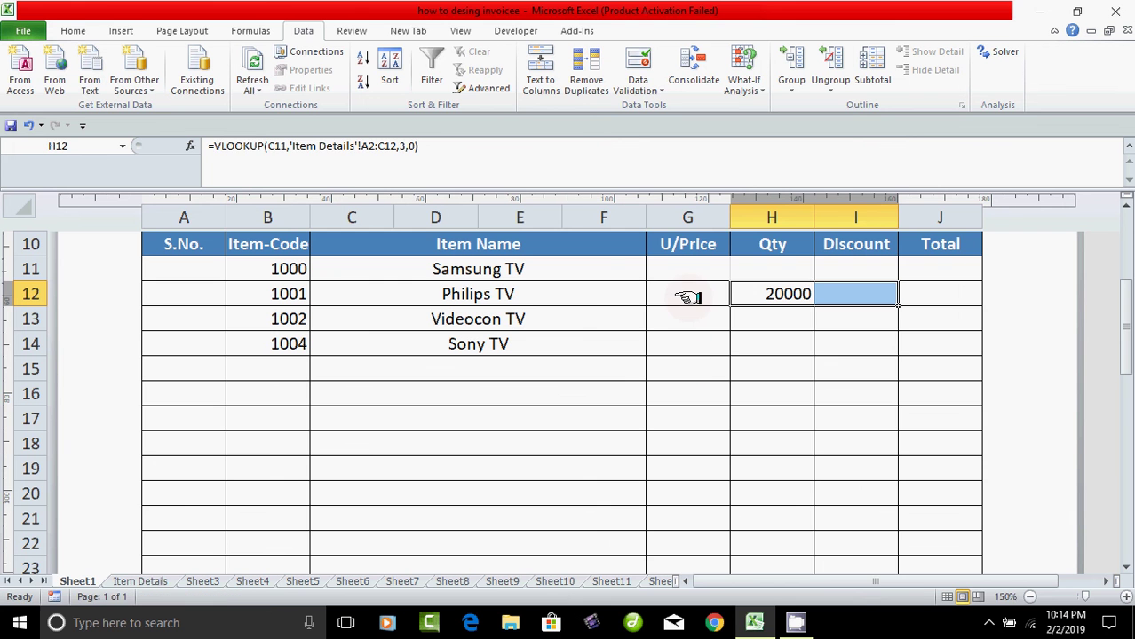
key("ctrl+z")
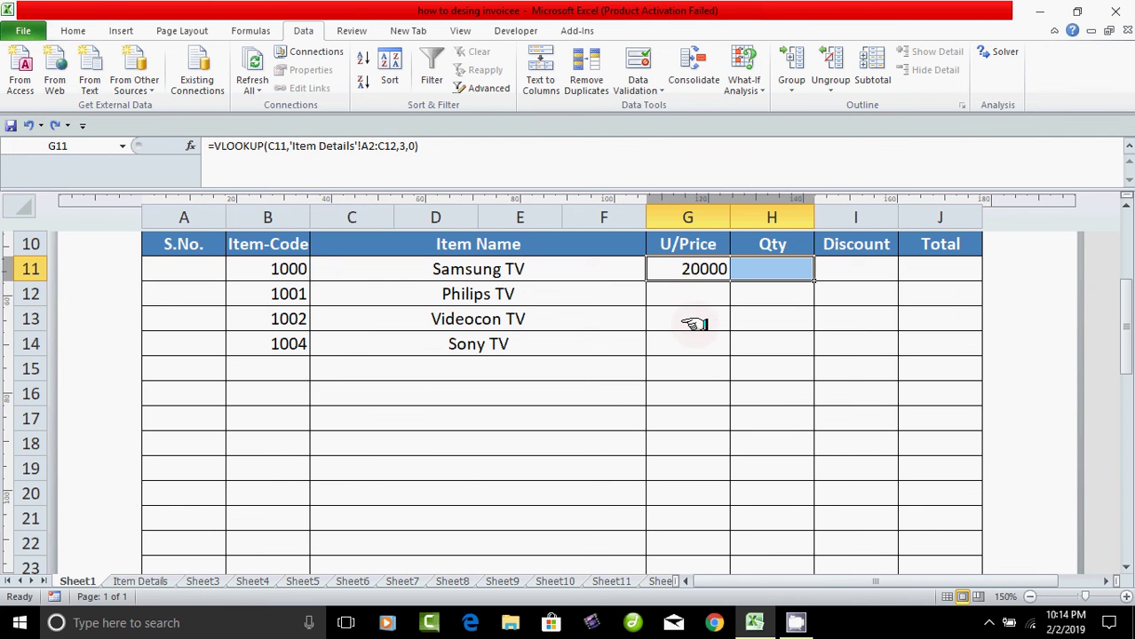
key("ctrl+z")
left_click(679, 270)
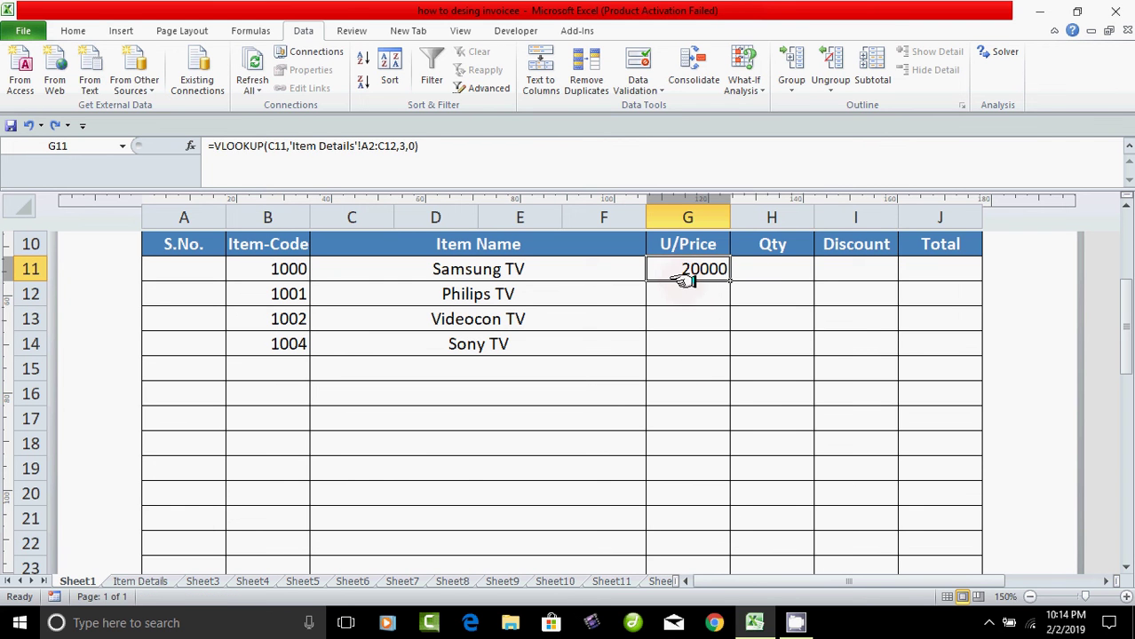
Step: Wrap G11's price lookup in IFERROR with a blank fallback, then copy G11
left_click(222, 146)
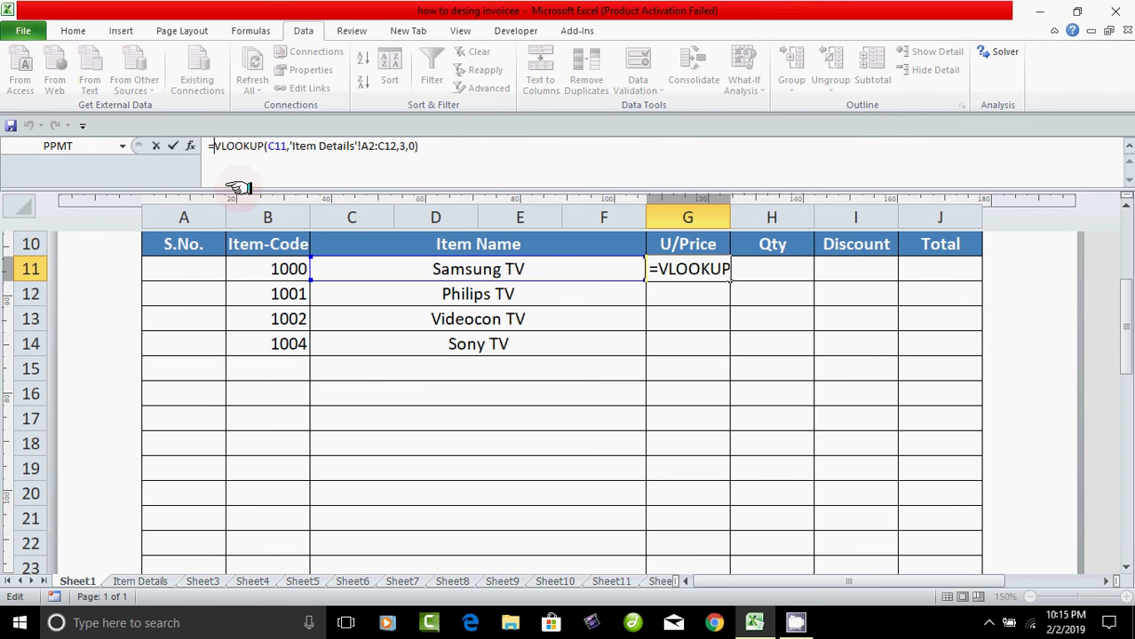
type("if")
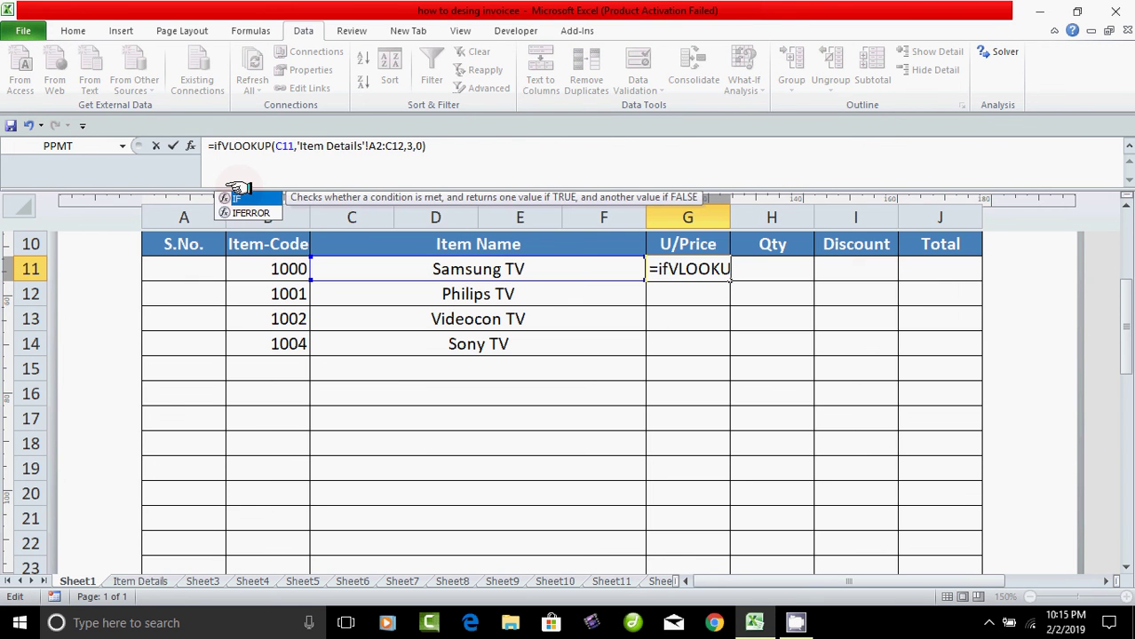
type("error")
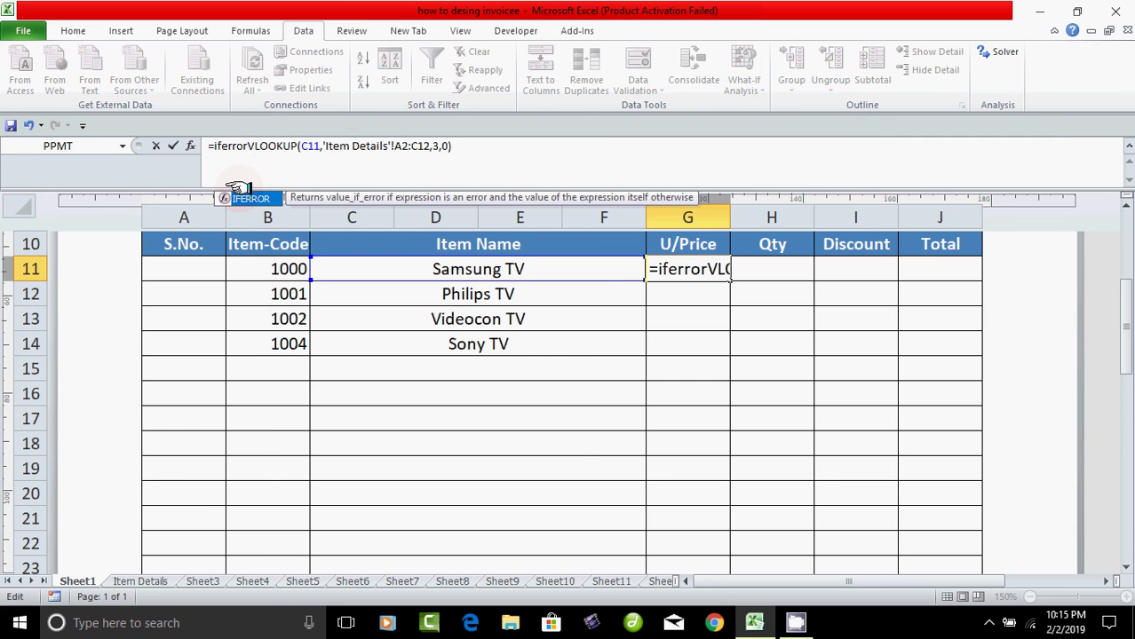
type("(")
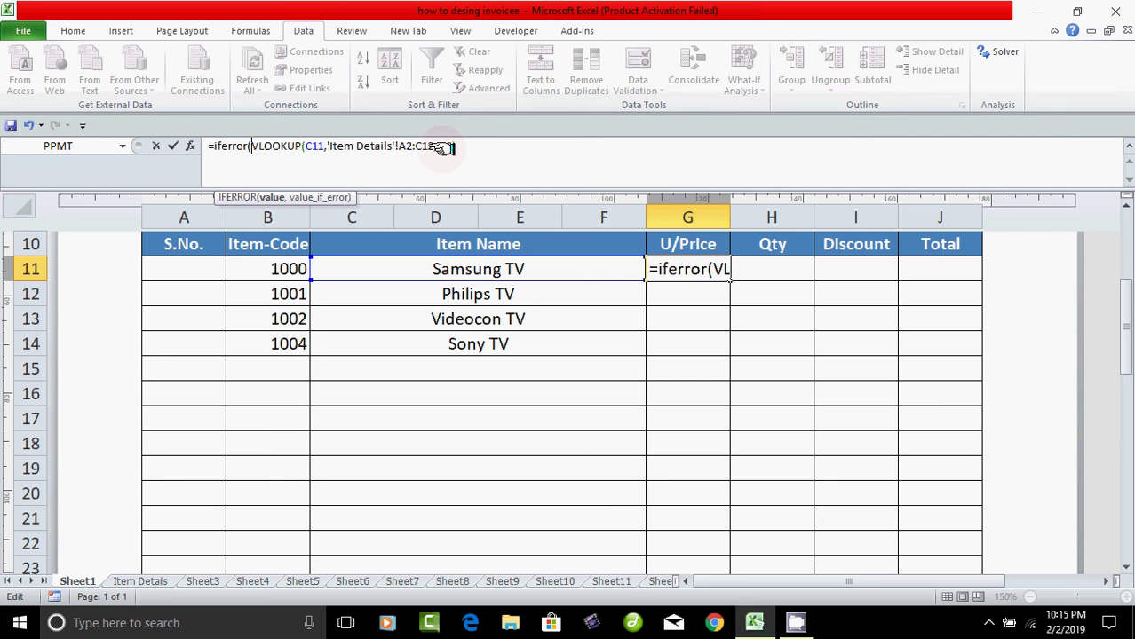
type(",")
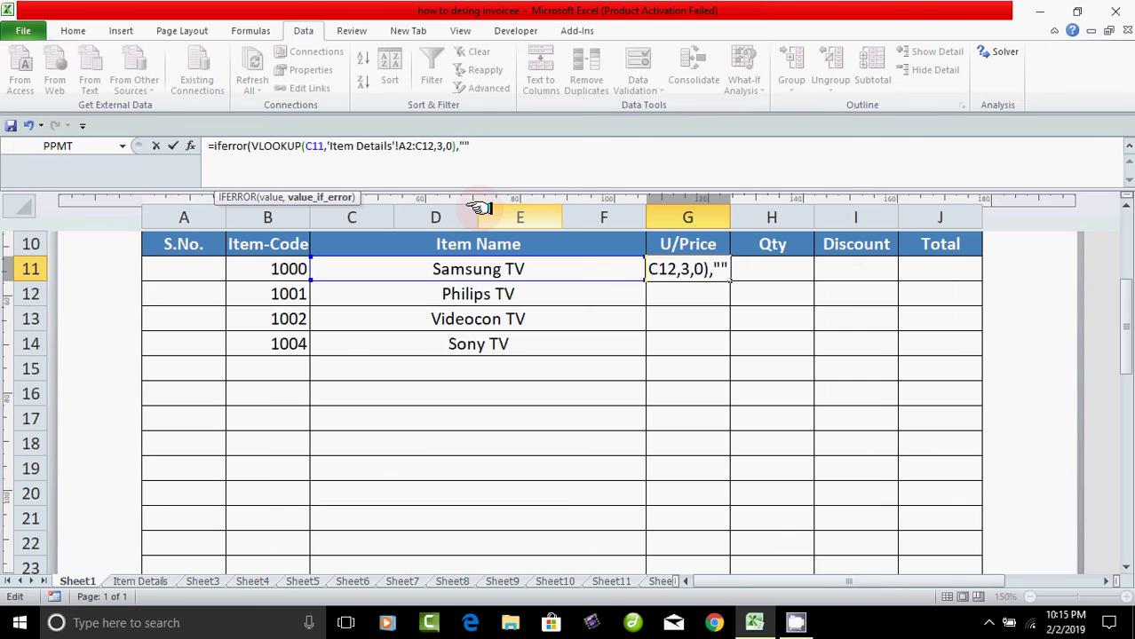
type(")")
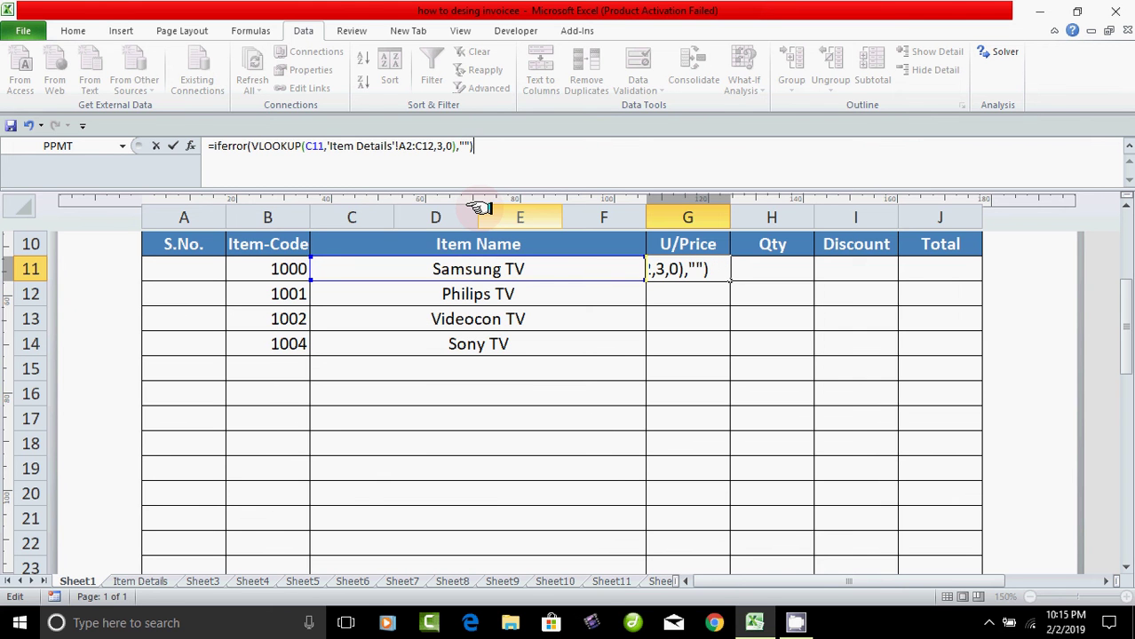
key("Return")
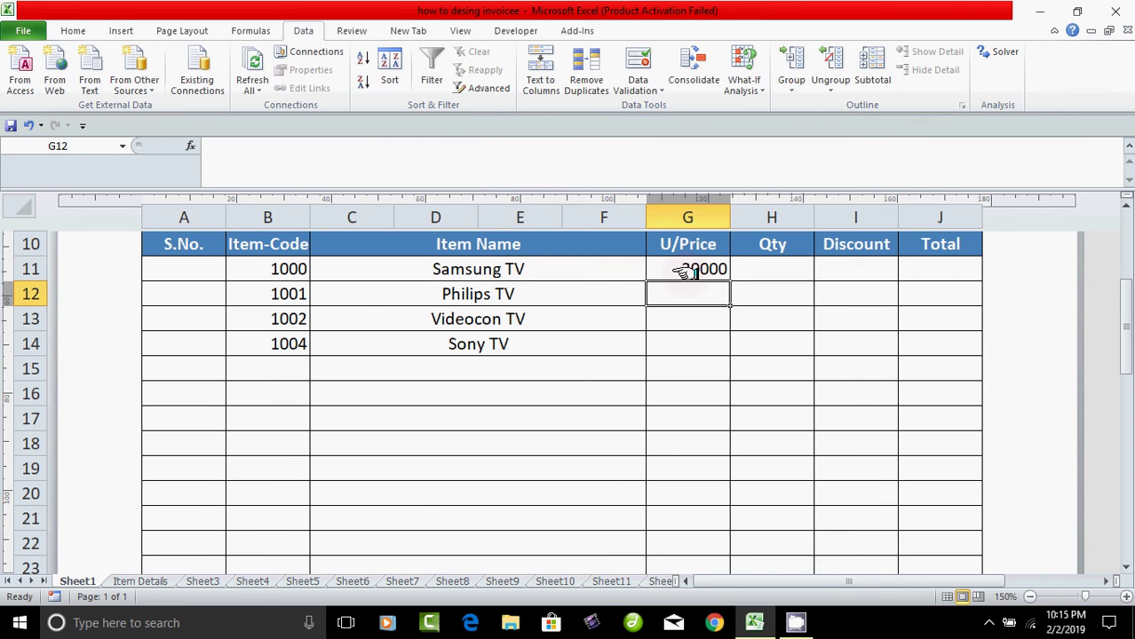
left_click_drag(679, 269, 771, 269)
left_click(677, 269)
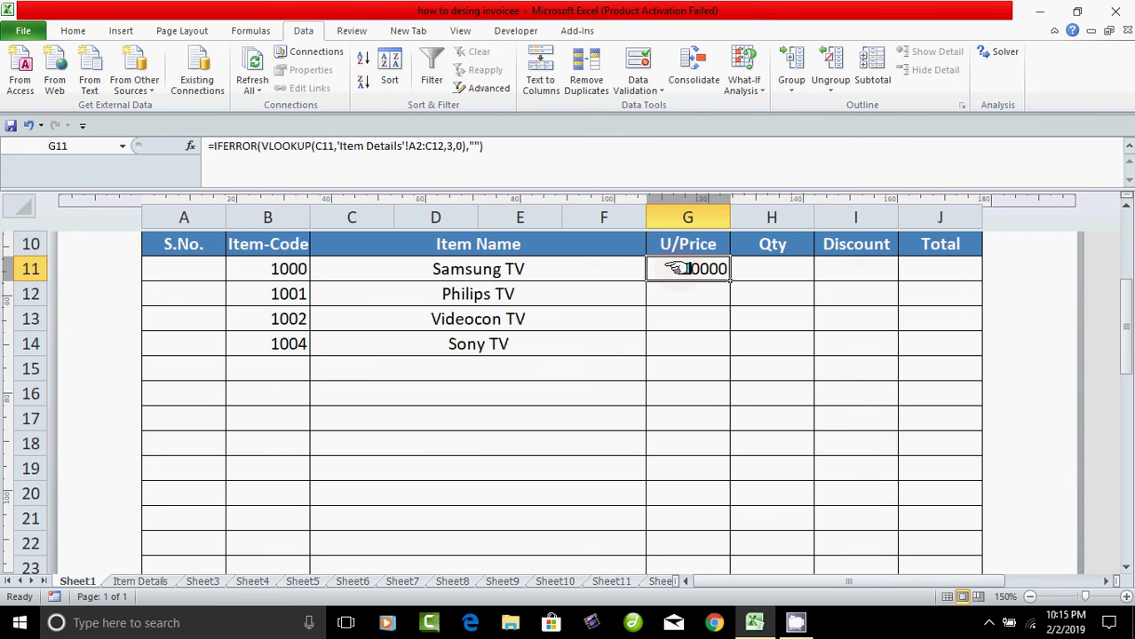
key("ctrl+c")
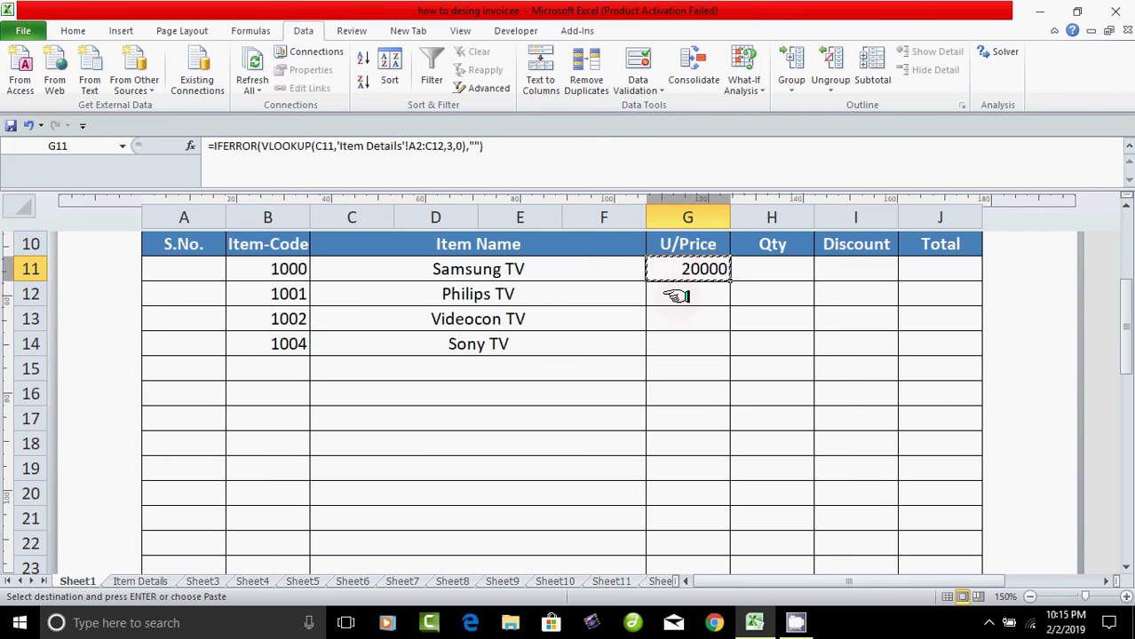
Step: Paste G11's price formula, formulas only, into G12:G22, giving 18000, 16000 and 15000
left_click_drag(677, 294, 675, 532)
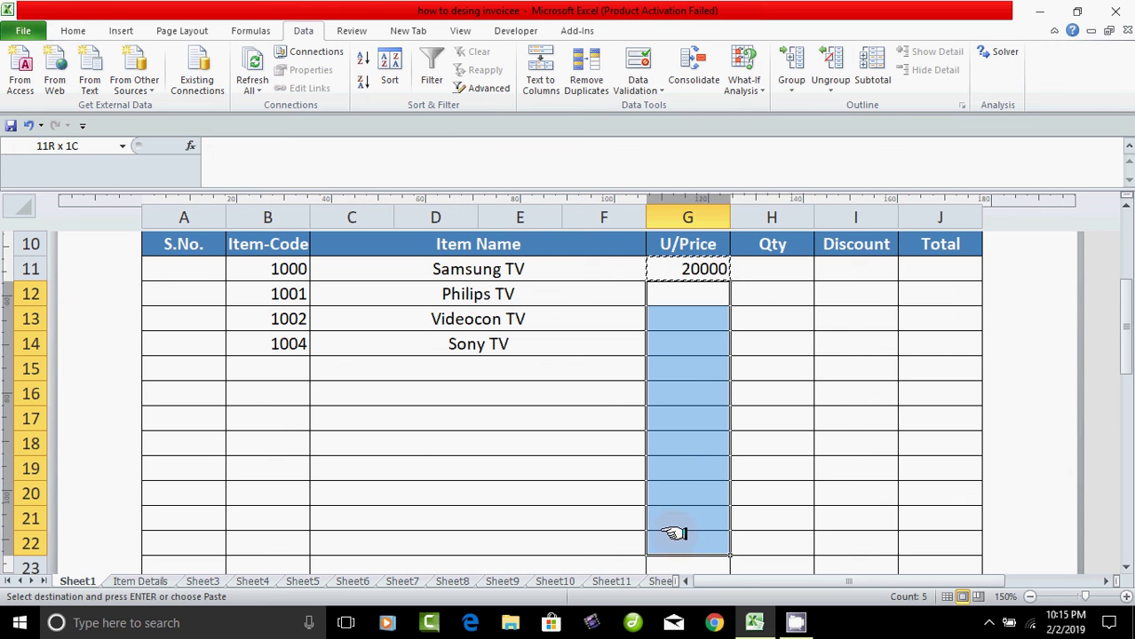
right_click(697, 366)
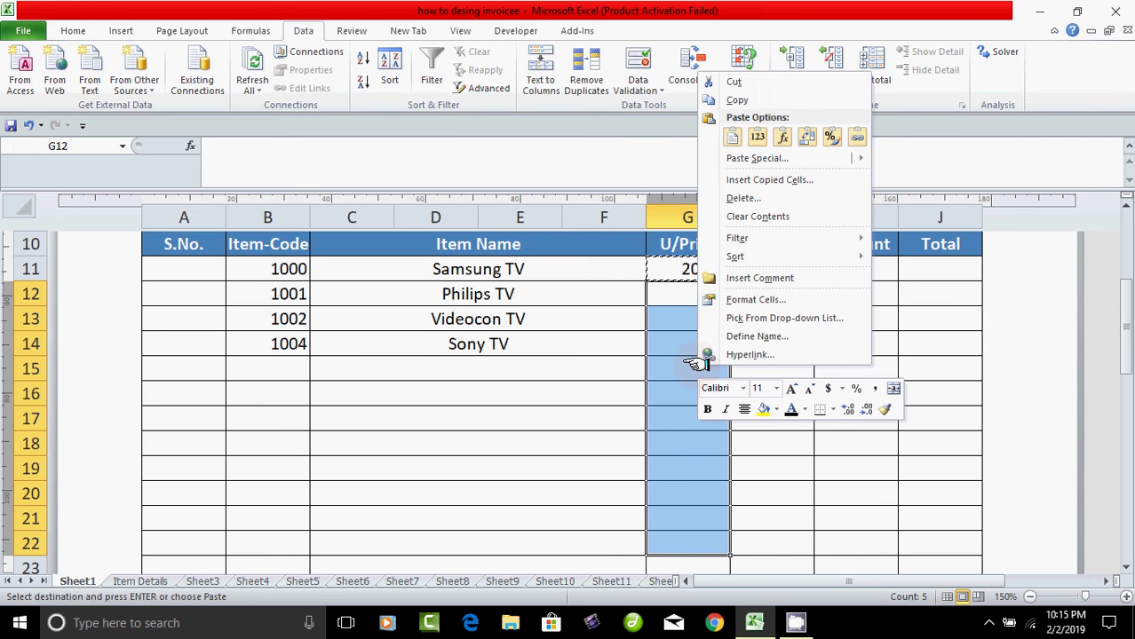
left_click(753, 159)
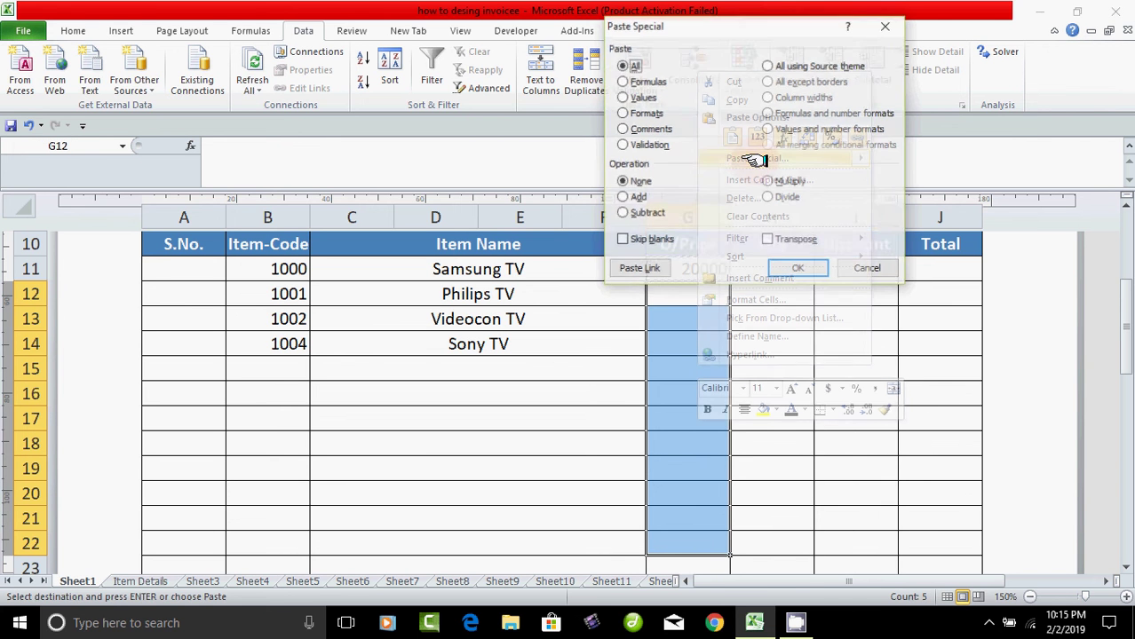
left_click(622, 81)
left_click(798, 268)
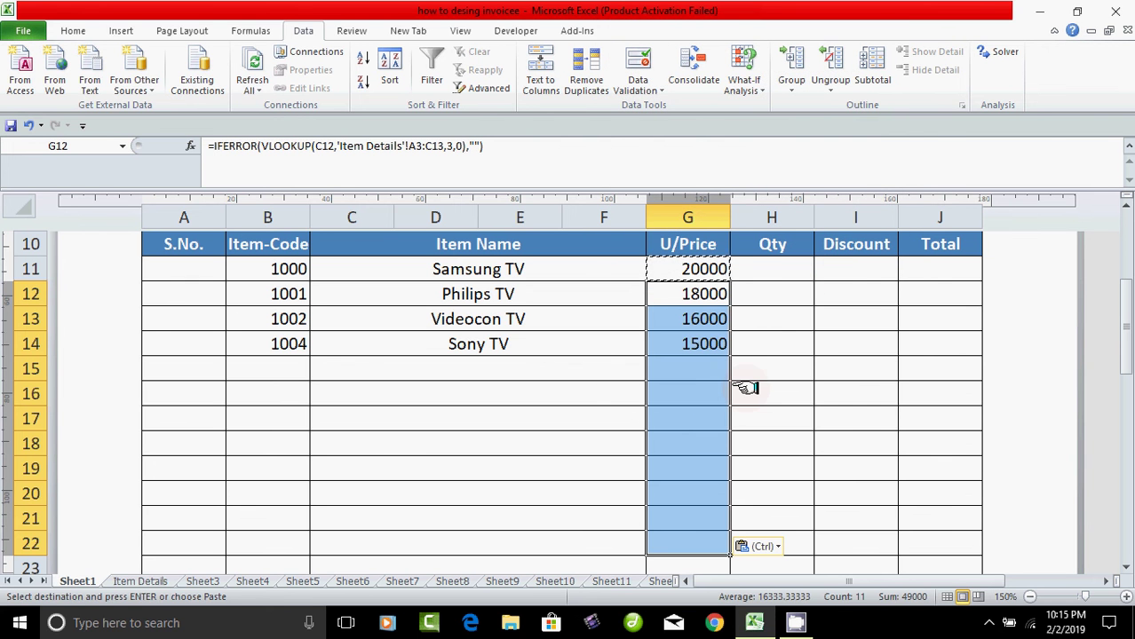
key("Escape")
left_click(680, 376)
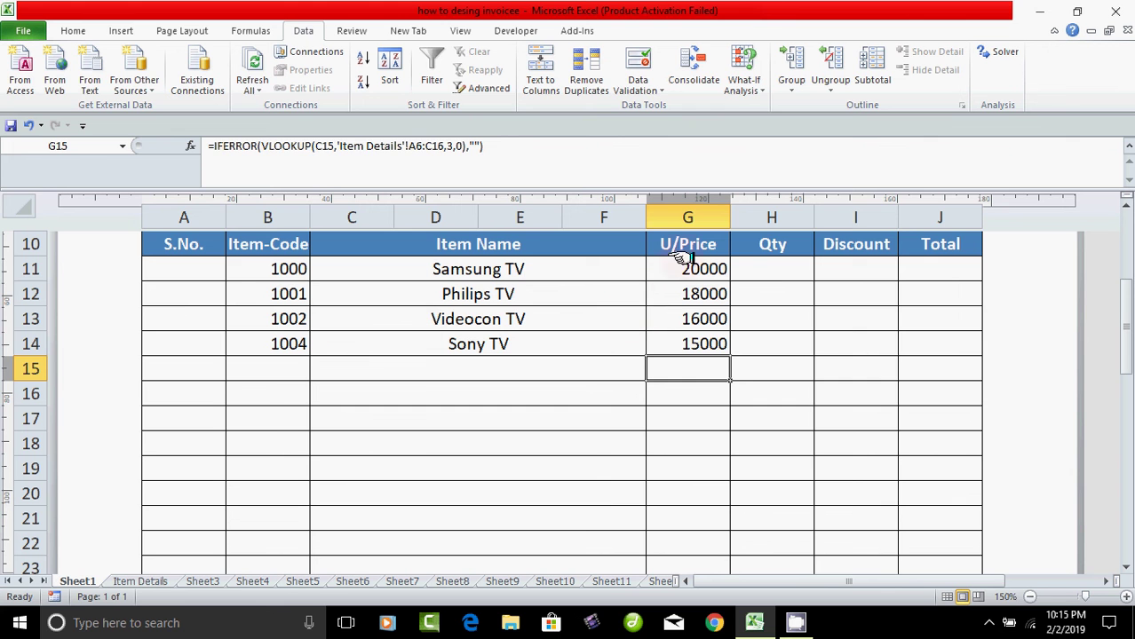
Step: Enter serial numbers 1, 2, 3 and 4 in A11:A14
left_click(197, 270)
key("shift+Right")
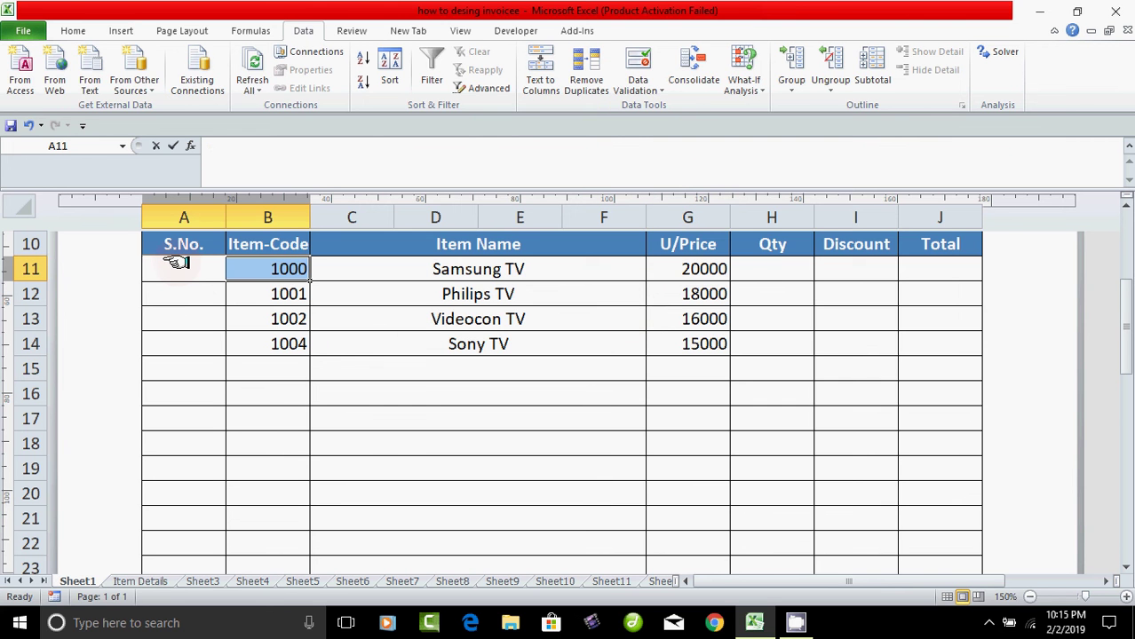
type("1")
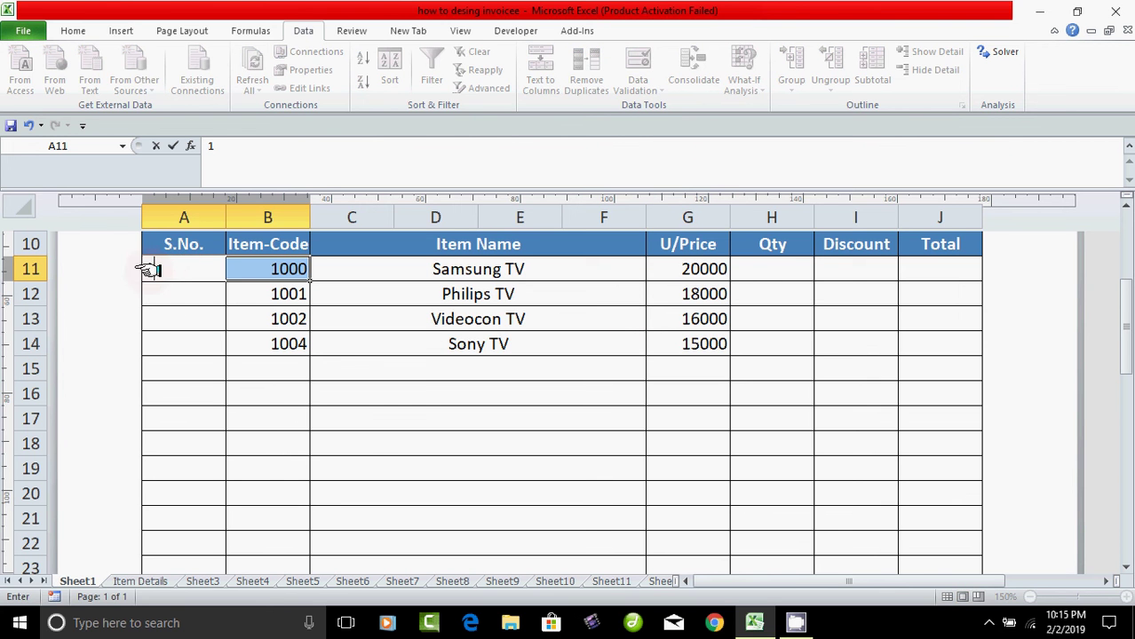
left_click(164, 293)
type("2")
left_click(169, 312)
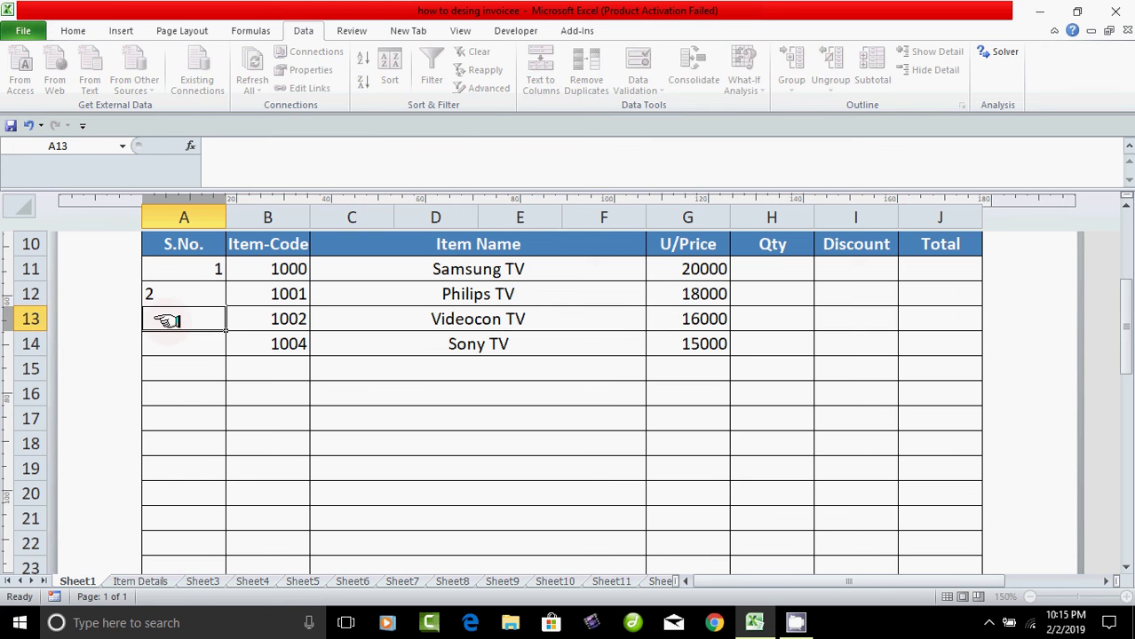
type("3")
left_click(176, 353)
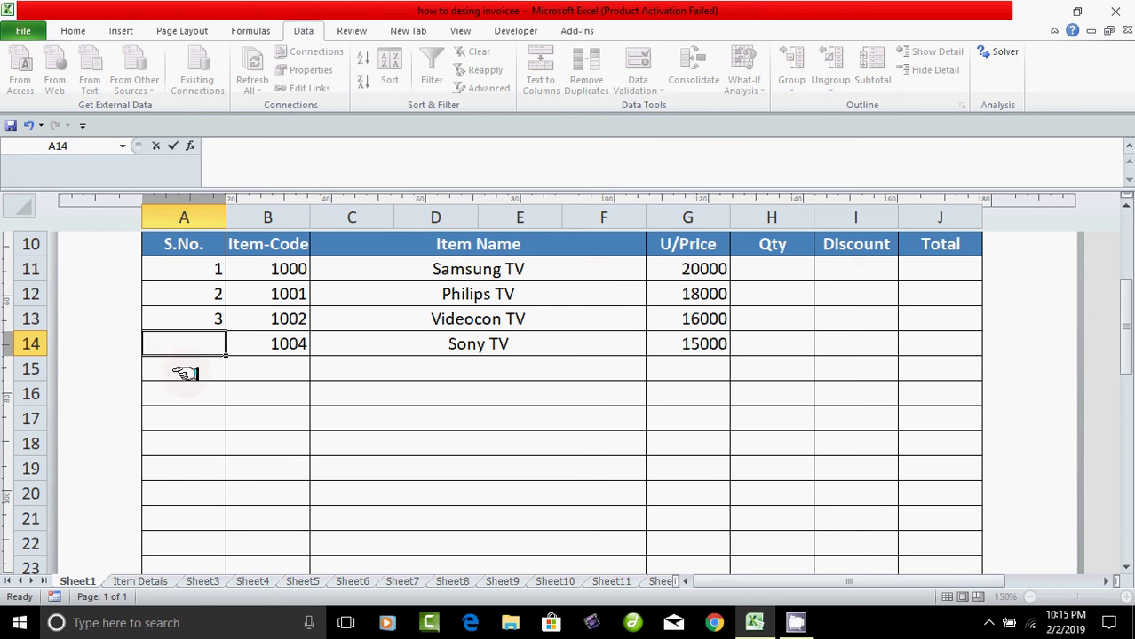
type("4")
key("Return")
key("Return")
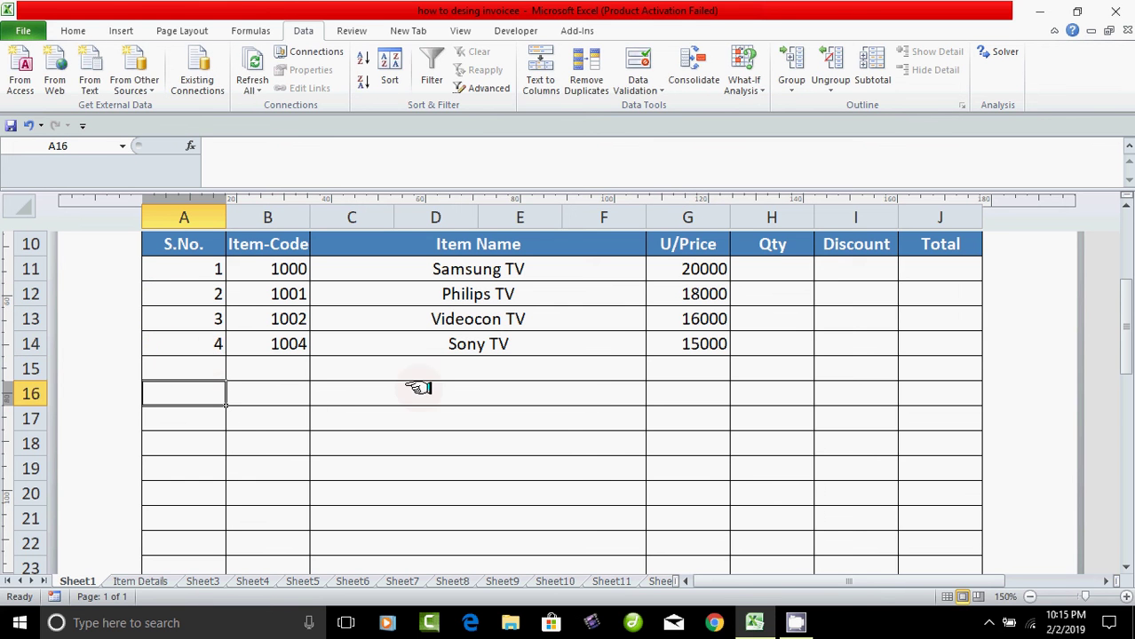
Step: Pick Table Fan as the row 15 item and give it serial number 5
left_click(533, 370)
left_click(652, 374)
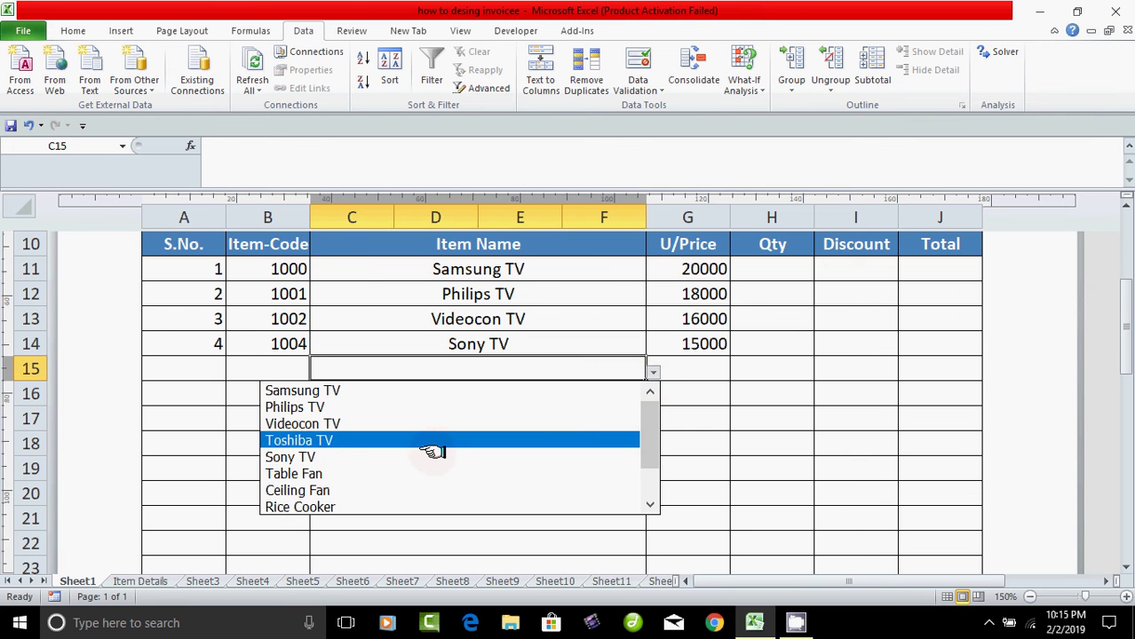
left_click(391, 473)
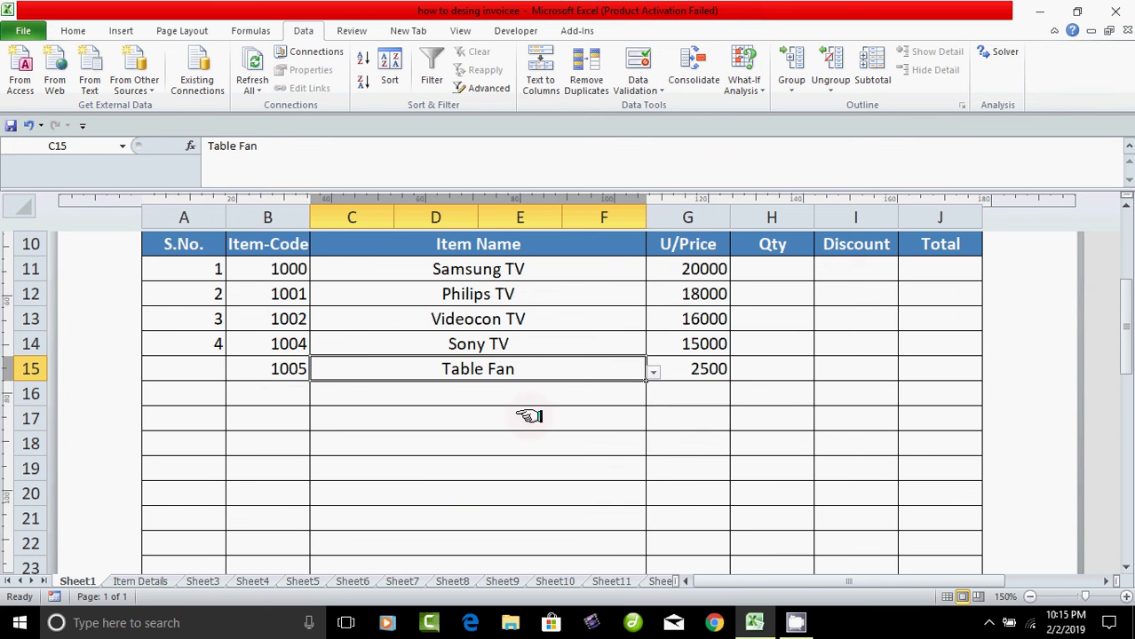
mouse_move(204, 377)
left_mouse_down()
mouse_move(232, 376)
mouse_move(182, 376)
mouse_move(202, 376)
left_mouse_up()
left_click(562, 367)
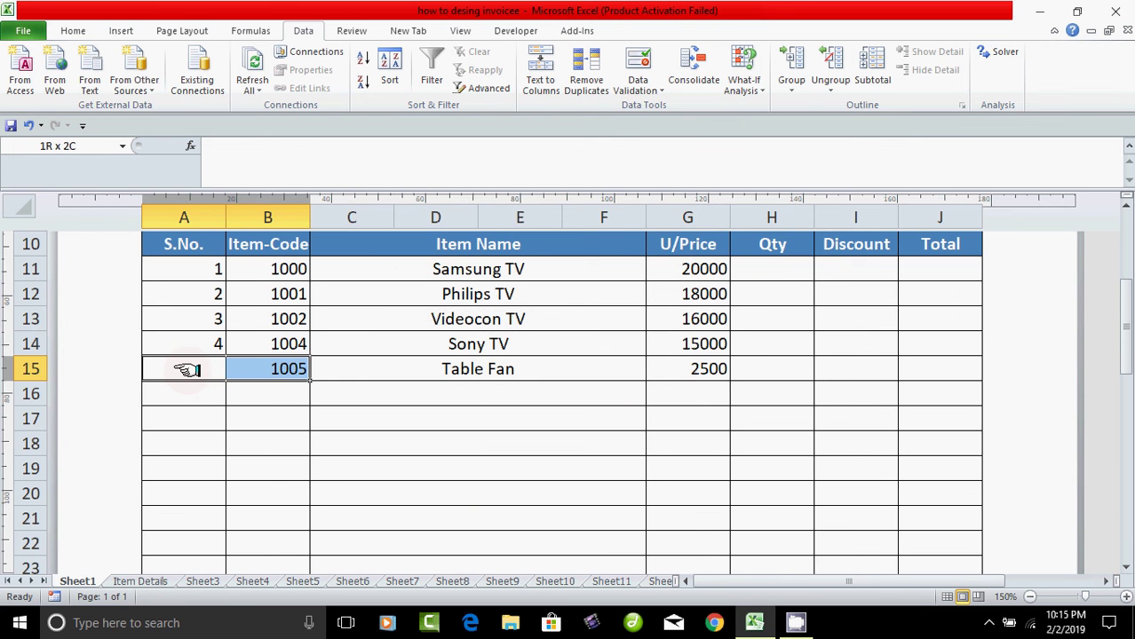
type("5")
left_click_drag(184, 431, 186, 433)
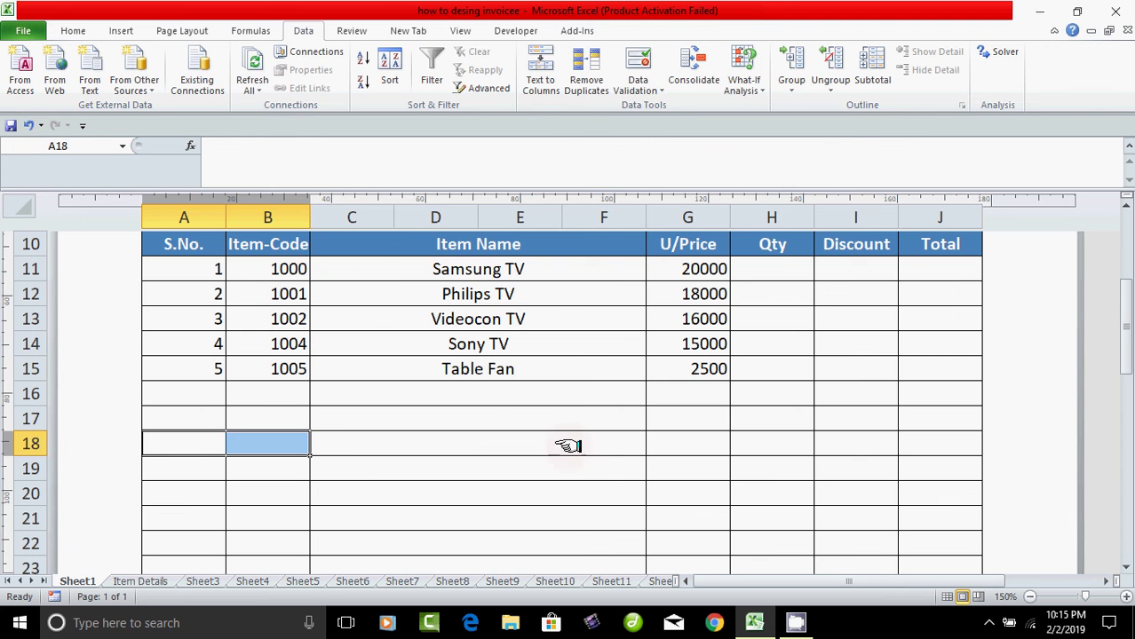
left_click_drag(766, 271, 852, 271)
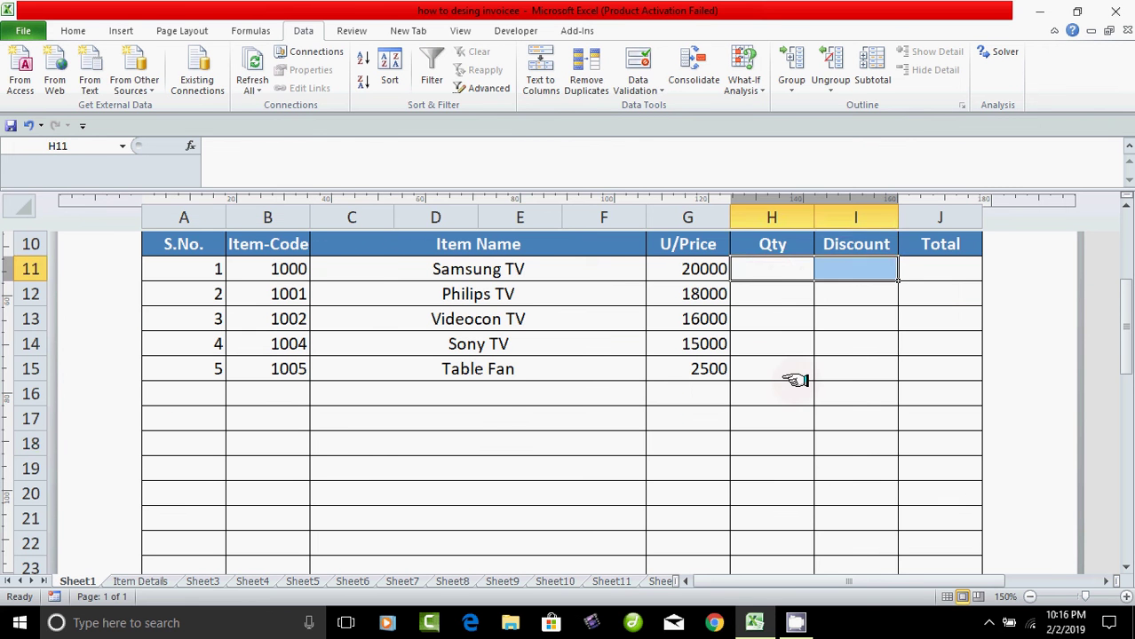
Step: Enter quantities 5, 3, 2, 3 and 5 in H11:H15 for the five items
scroll(792, 380, "up", 1)
left_click_drag(776, 468, 852, 468)
left_click_drag(771, 344, 852, 345)
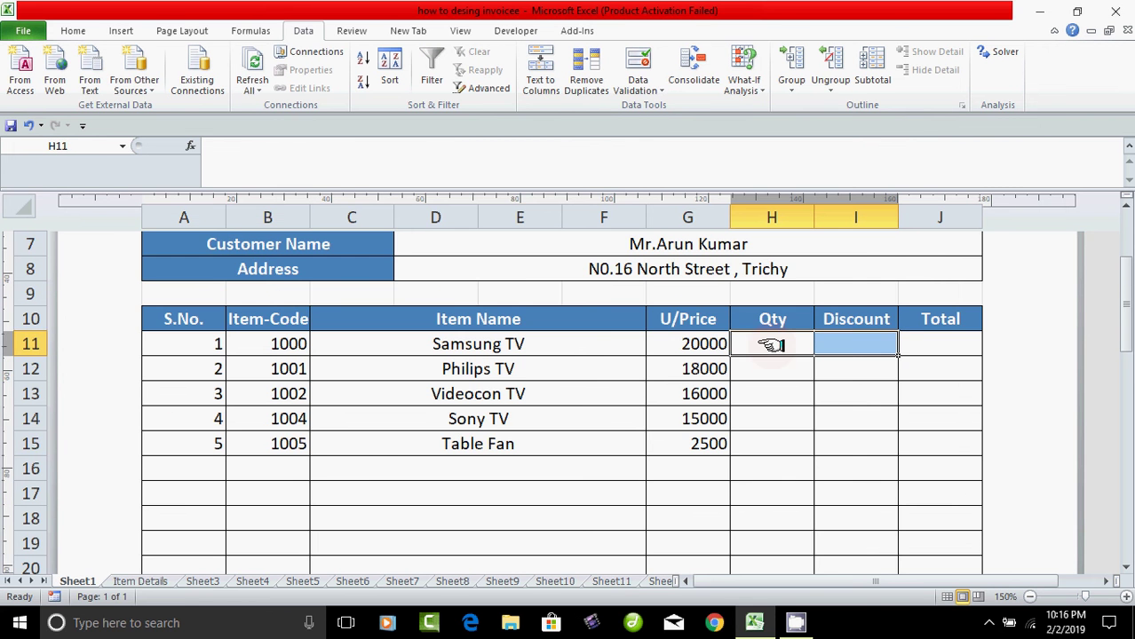
type("5")
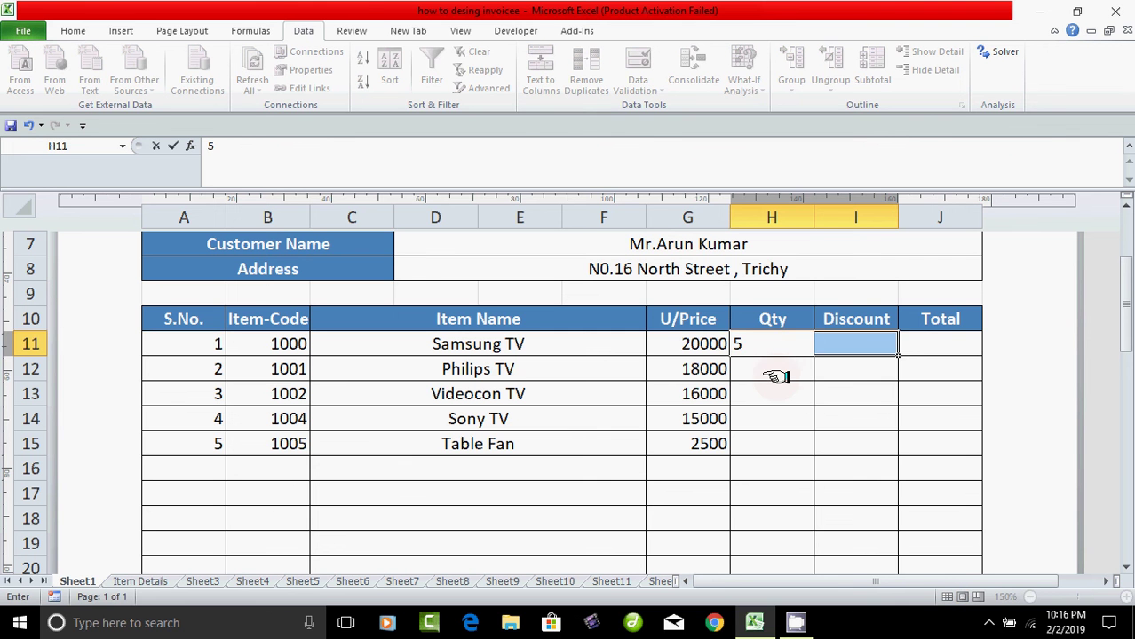
left_click_drag(772, 375, 853, 373)
type("3")
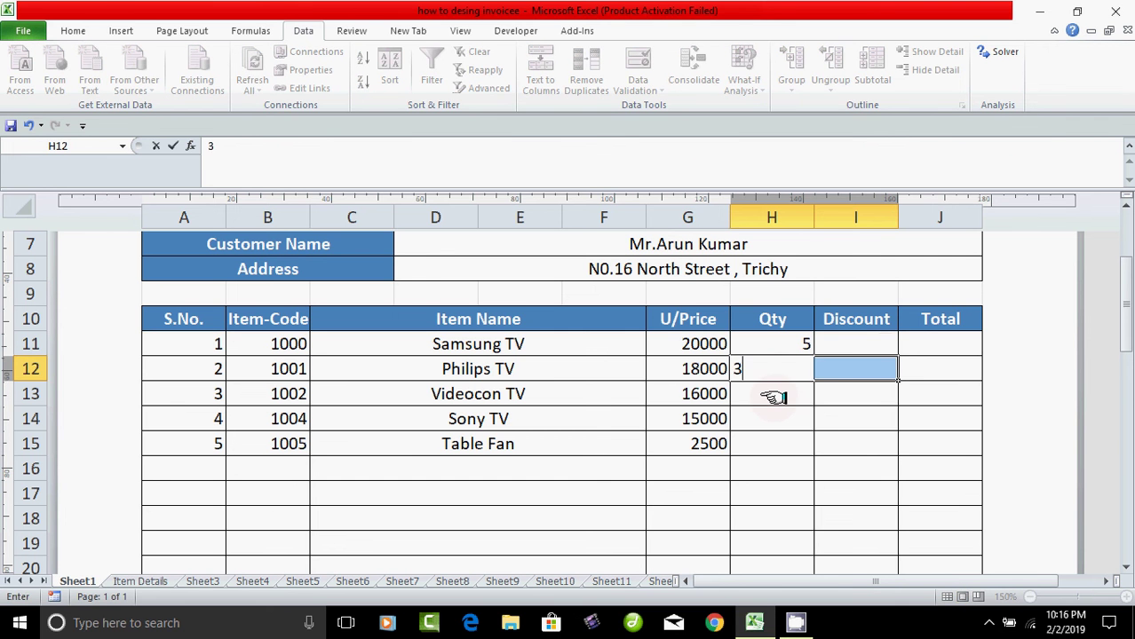
left_click_drag(773, 396, 852, 396)
type("2")
left_click(775, 421)
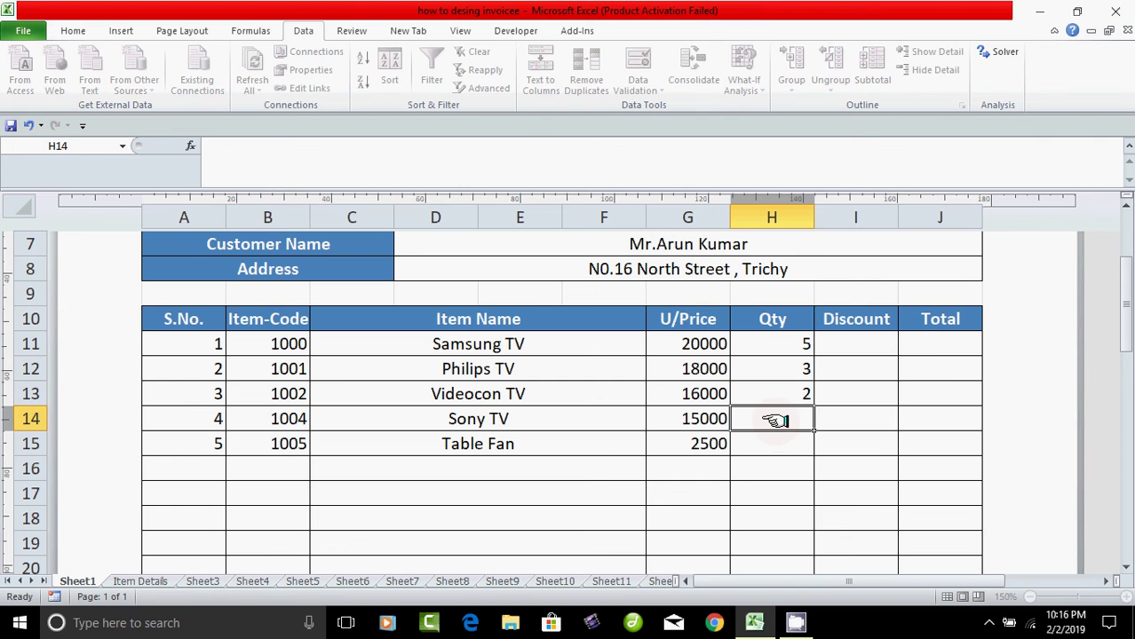
type("3")
left_click_drag(772, 443, 852, 443)
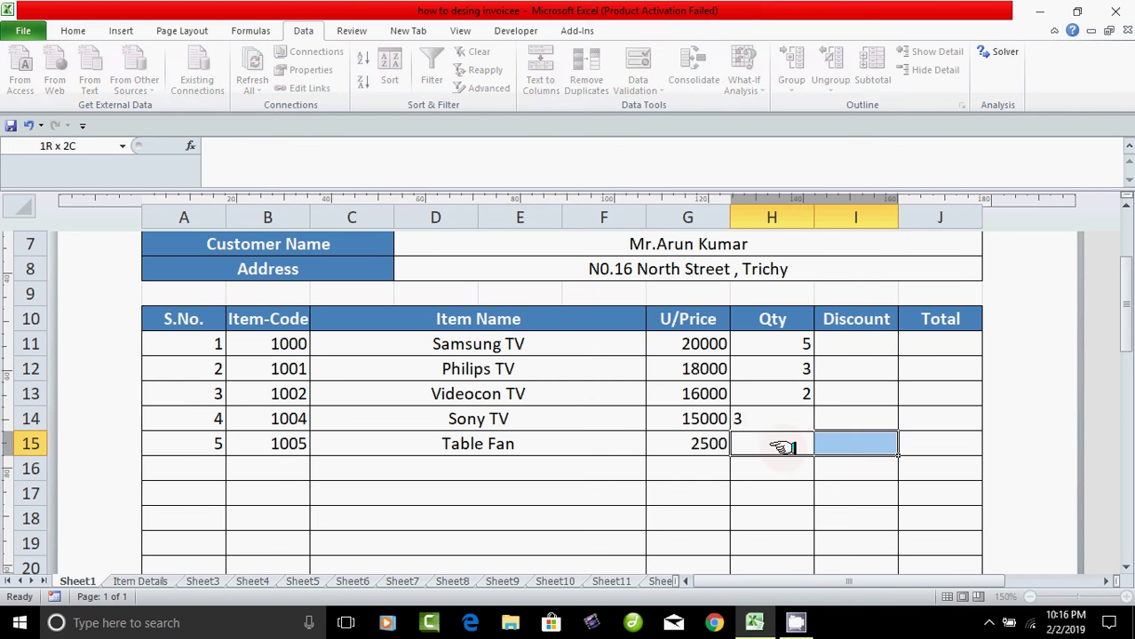
type("5")
left_click_drag(768, 494, 852, 494)
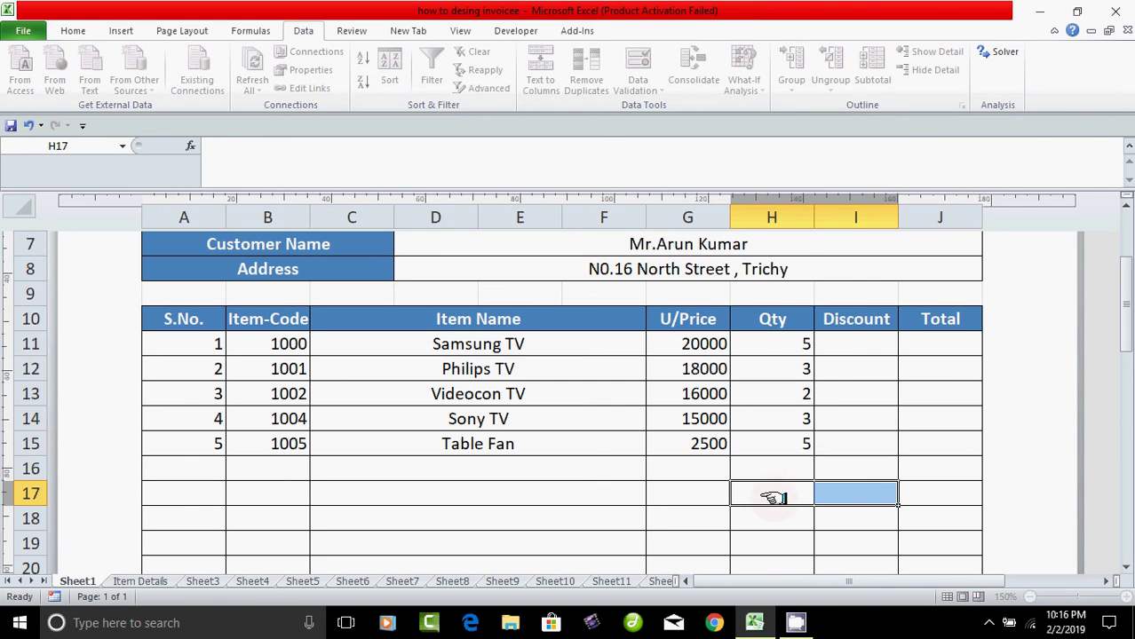
left_click_drag(852, 346, 923, 346)
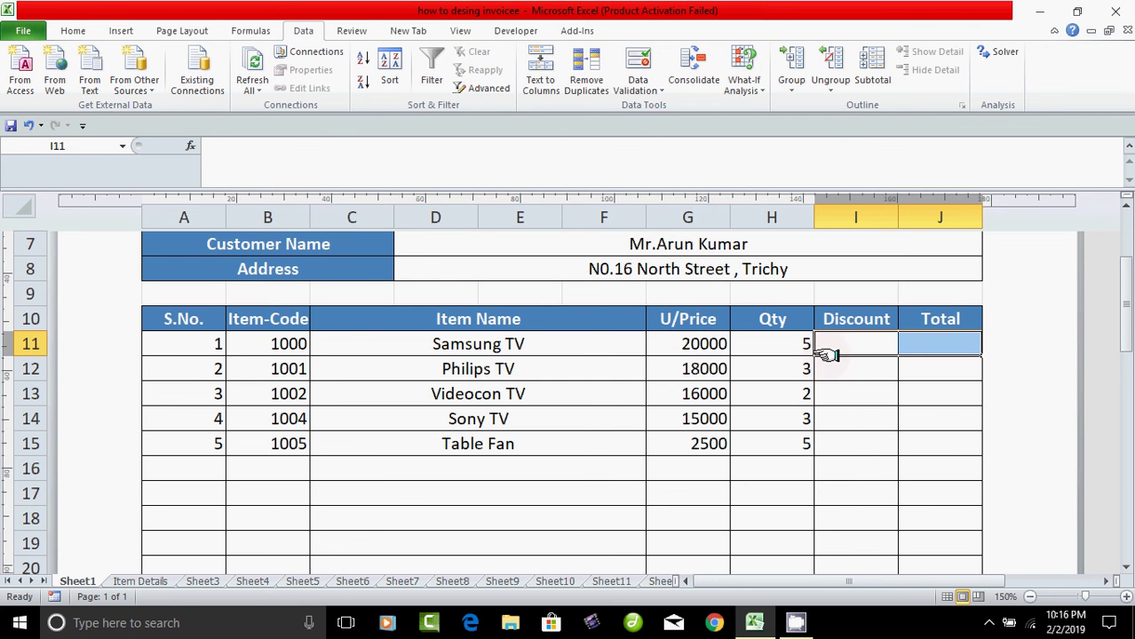
Step: Type 5% into each Discount cell from I11 through I15
type("5%")
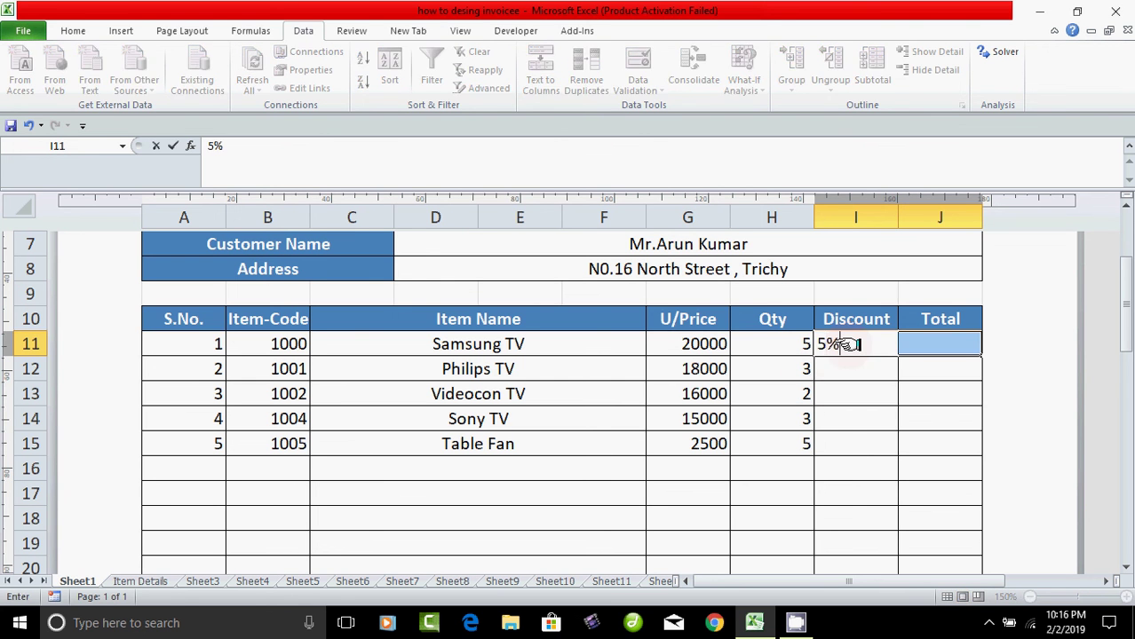
left_click(852, 367)
type("5%")
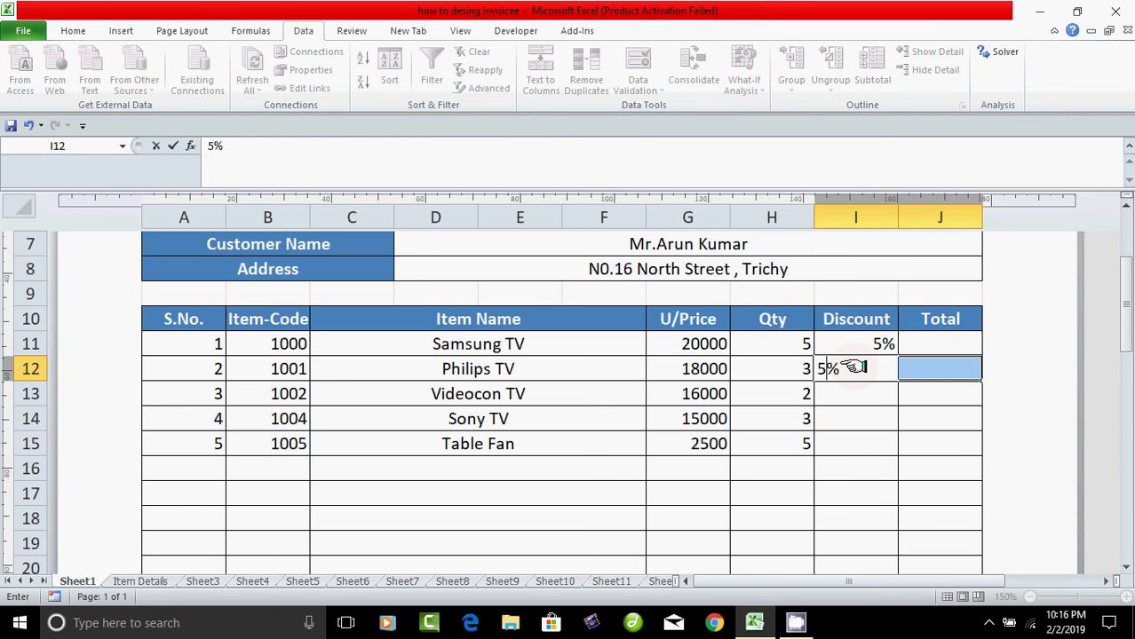
left_click(854, 390)
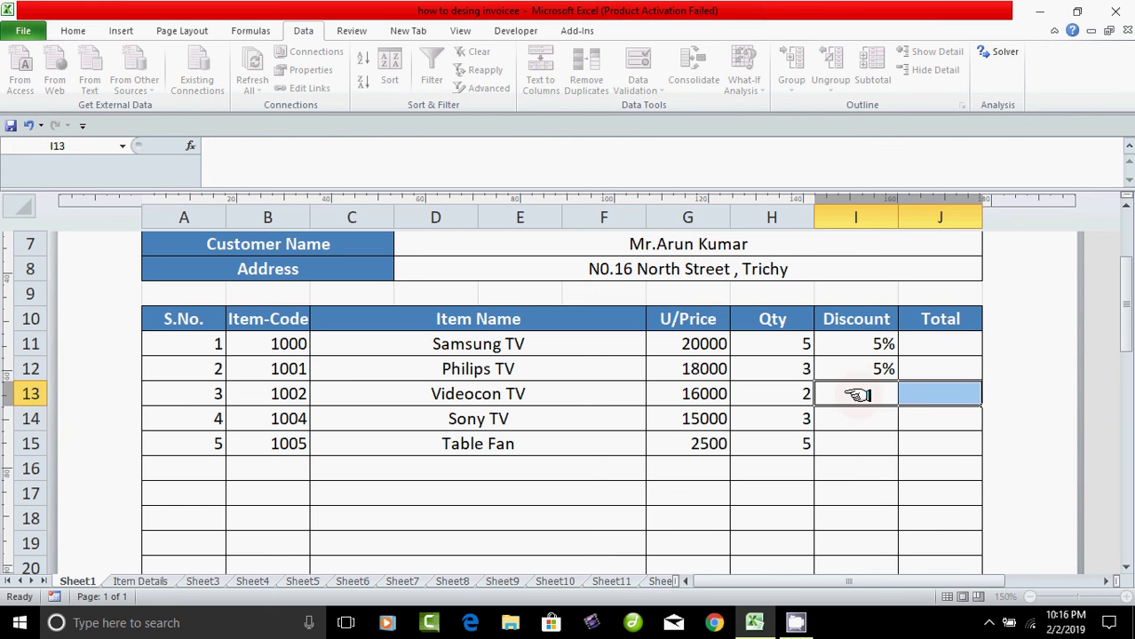
left_click_drag(873, 367, 868, 392)
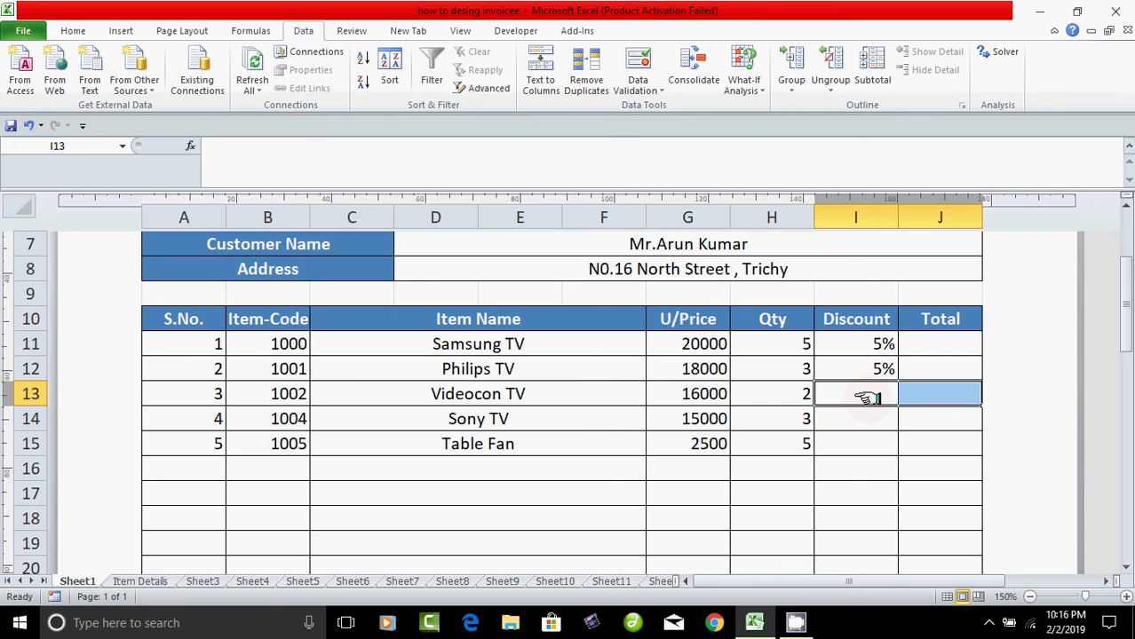
type("5%")
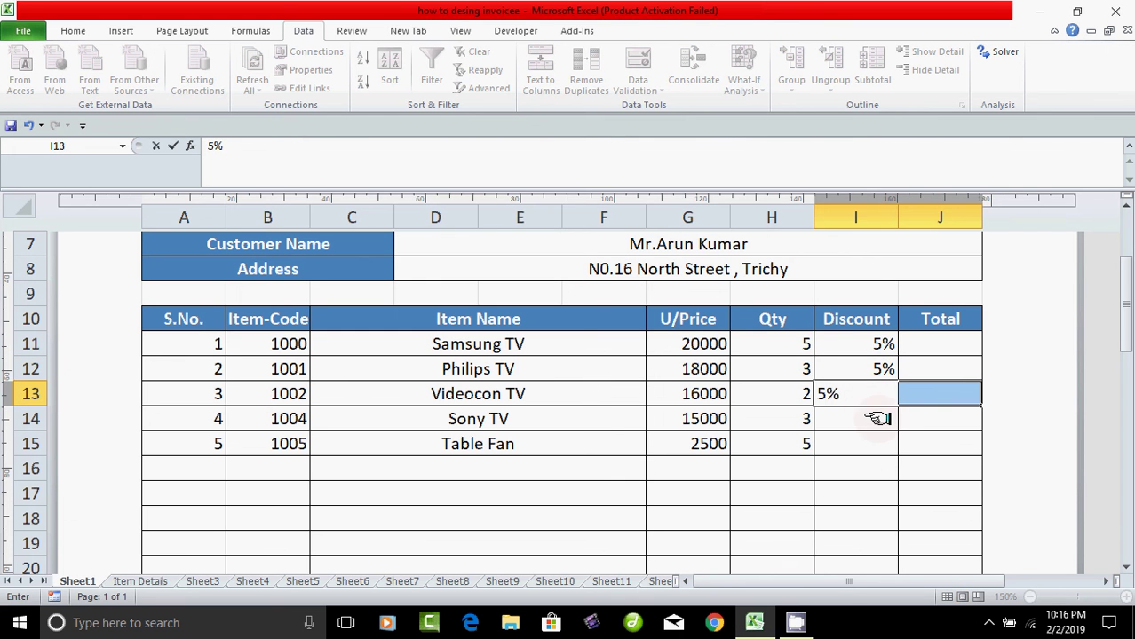
left_click(875, 418)
type("5%")
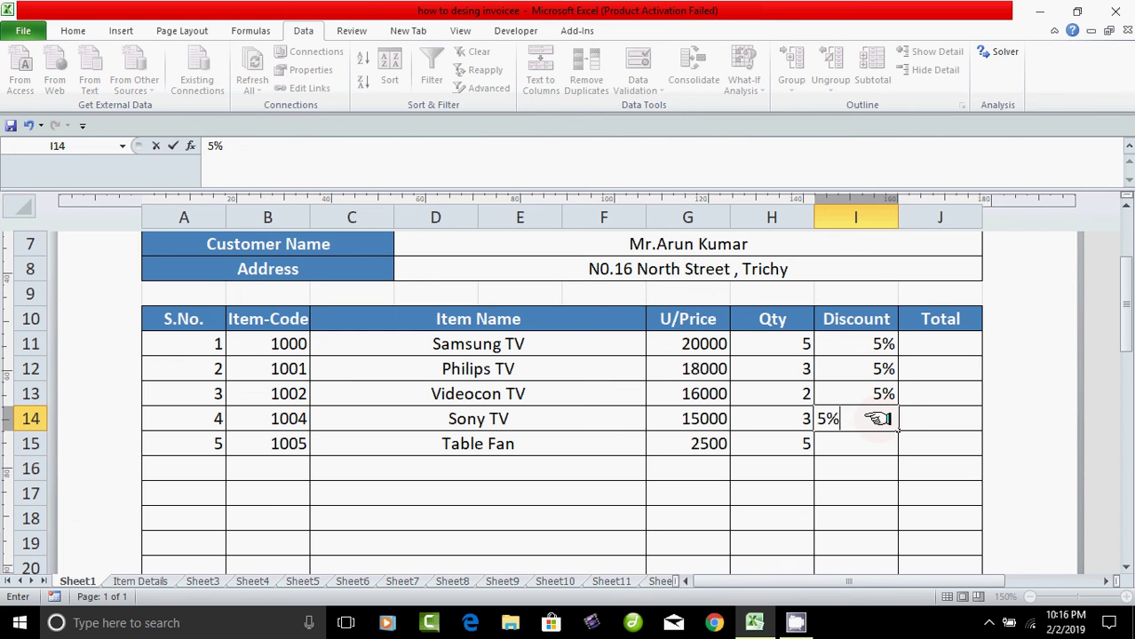
left_click(879, 447)
type("5%")
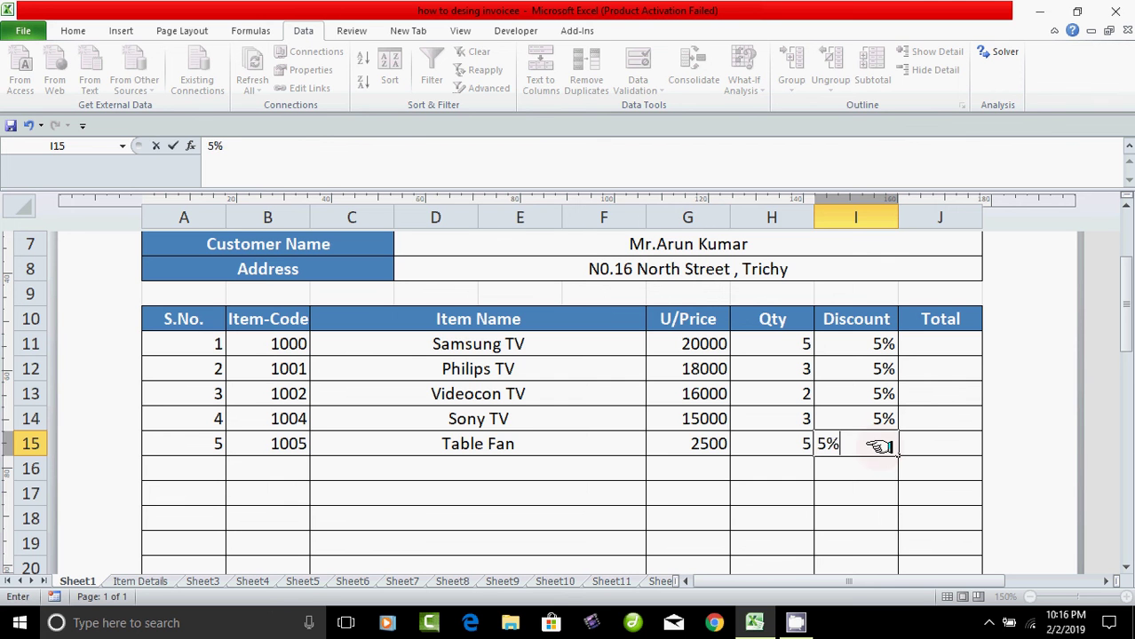
left_click(886, 495)
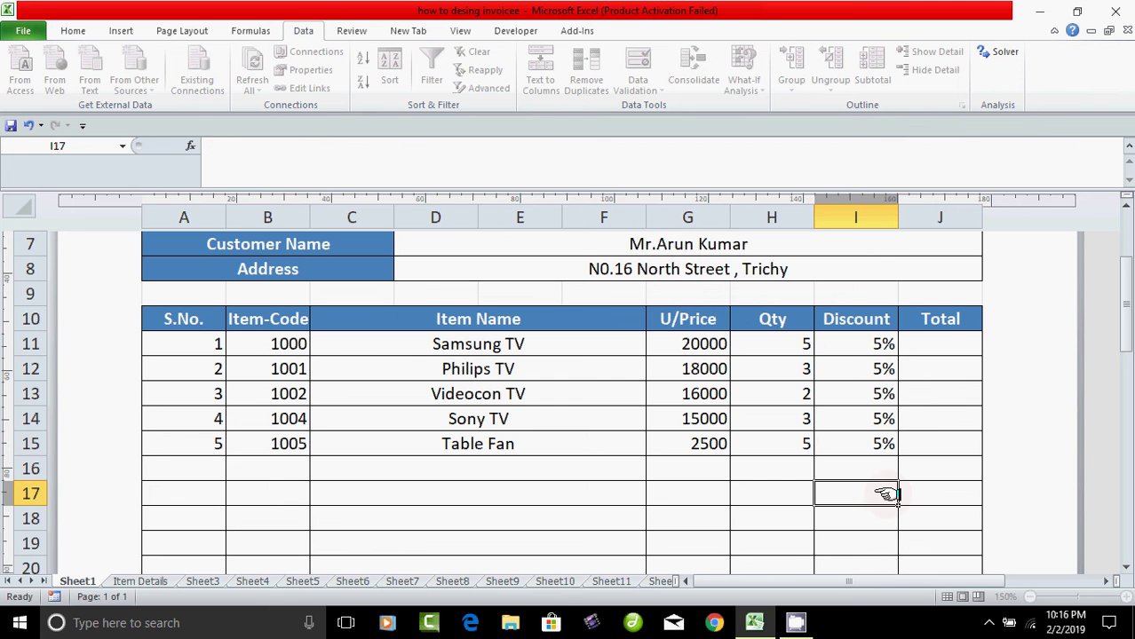
left_click(923, 348)
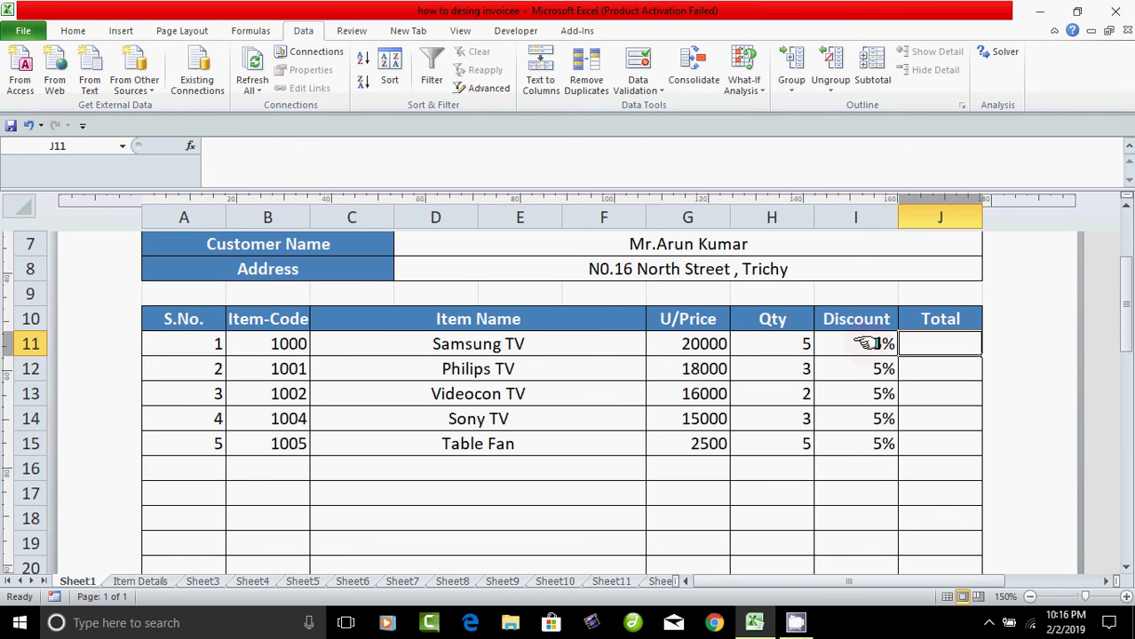
Step: Enter =(G11*H11)-(G11*H11*I11) in J11 for a Samsung TV Total of 95000
type("=(")
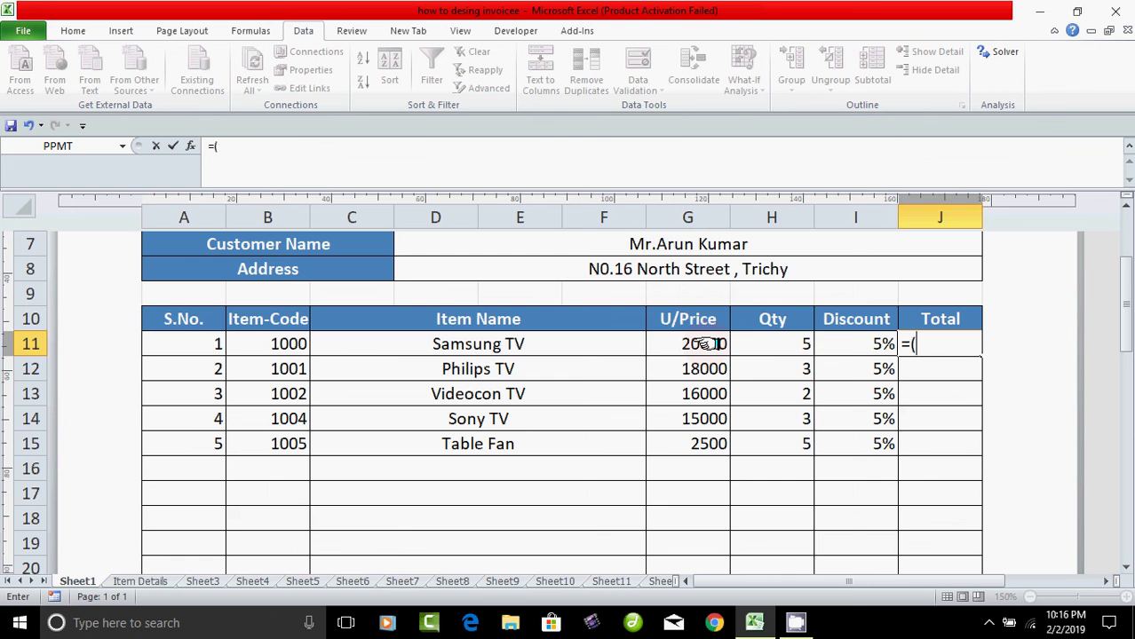
left_click_drag(696, 344, 781, 344)
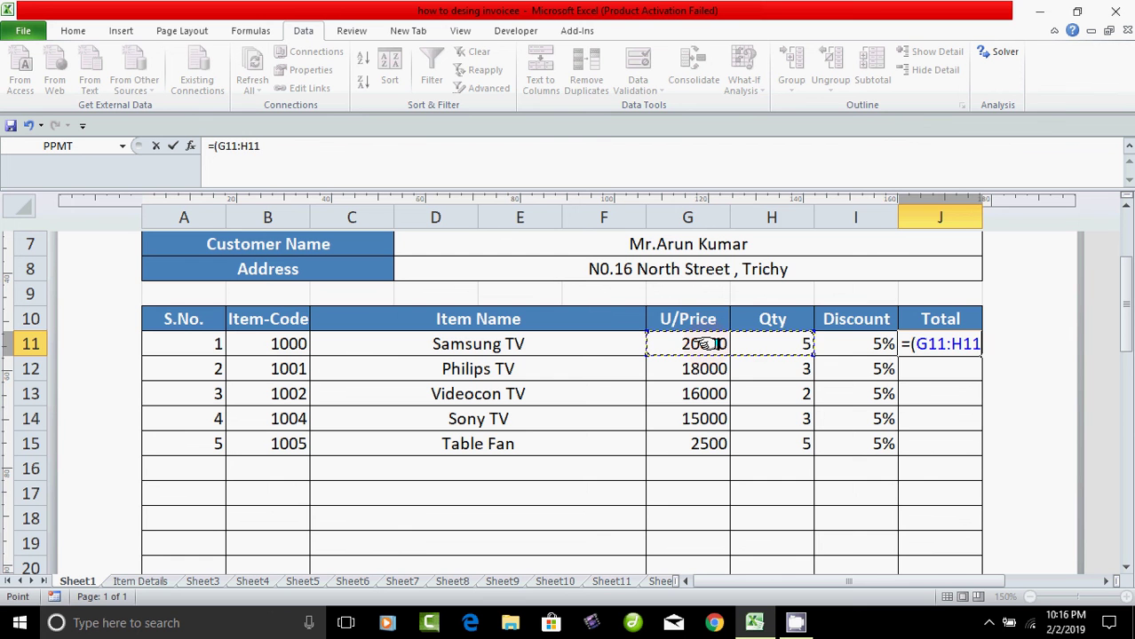
key("BackSpace")
key("BackSpace")
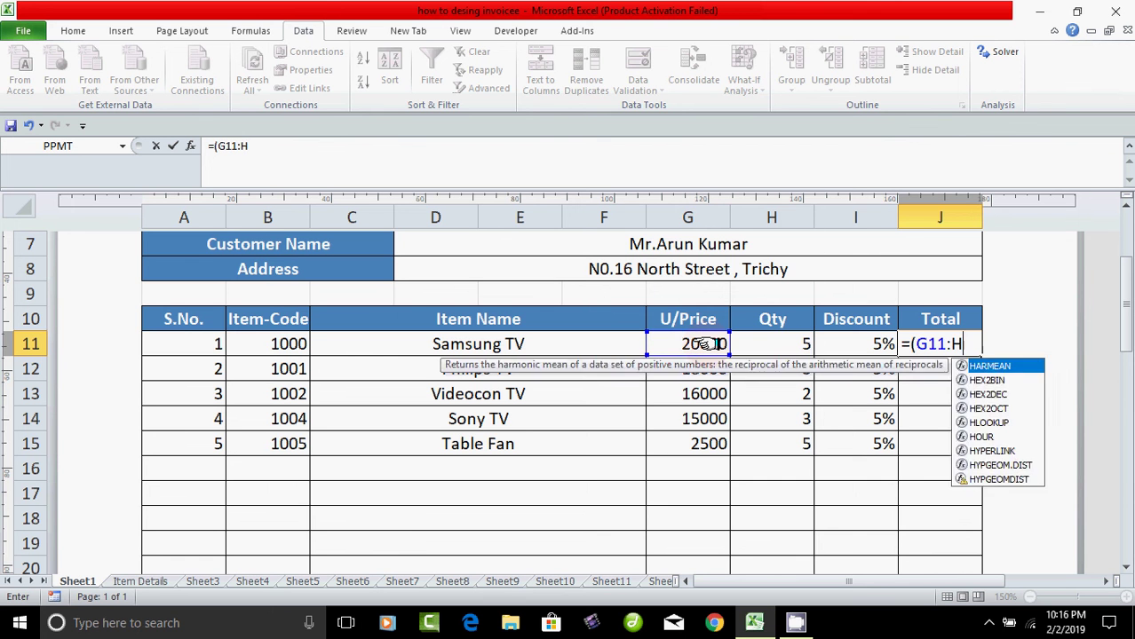
key("BackSpace")
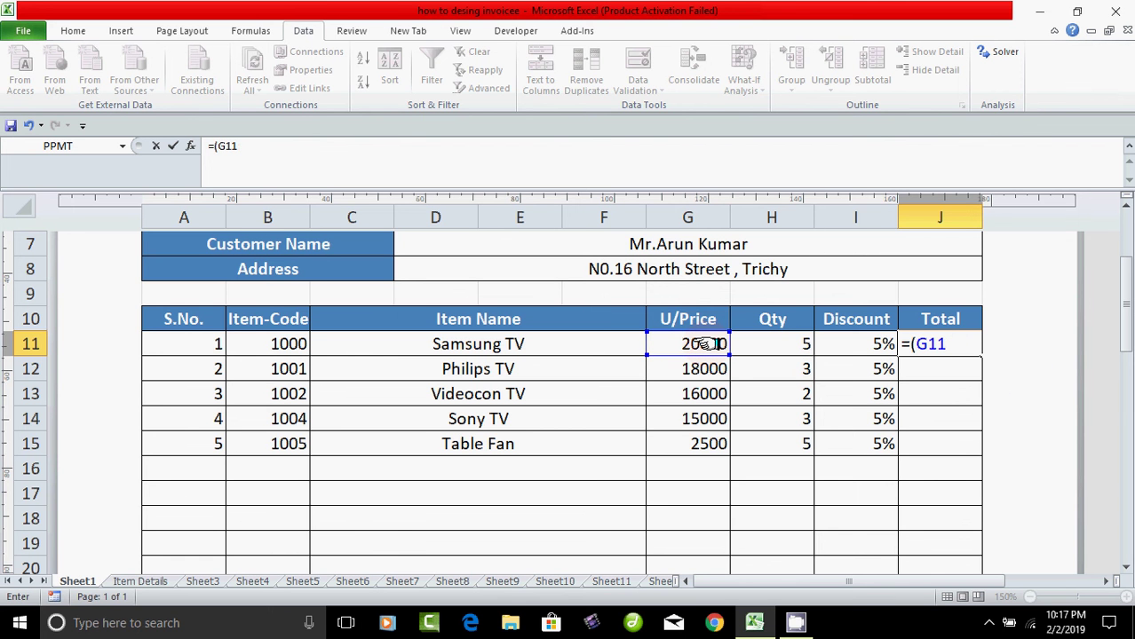
key("BackSpace")
key("BackSpace")
key("BackSpace")
key("BackSpace")
type("g")
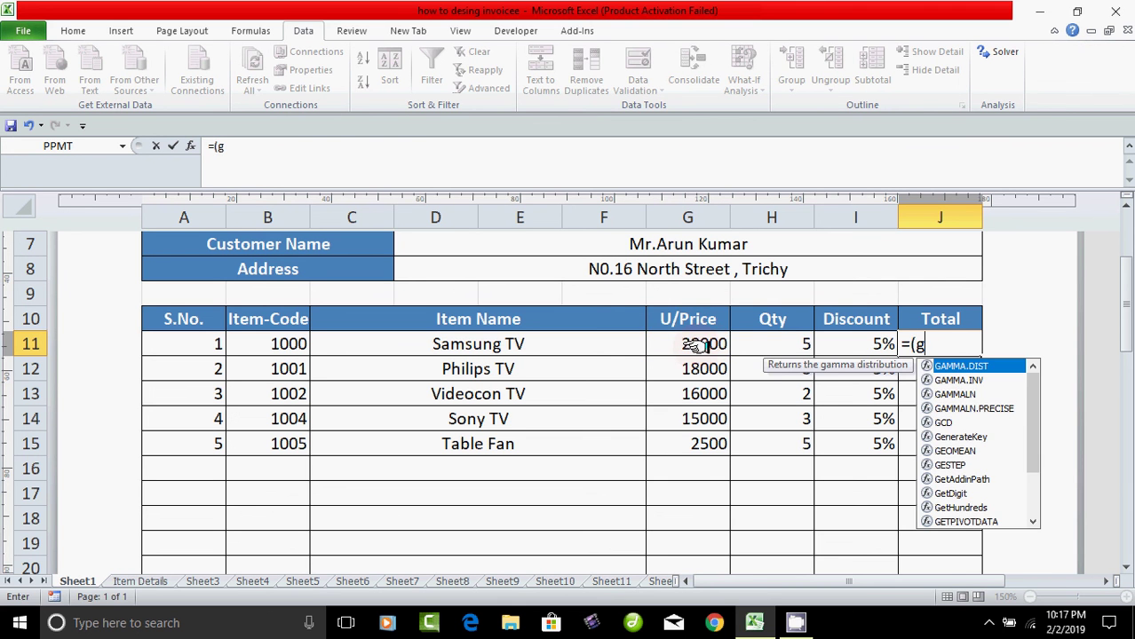
type("11*")
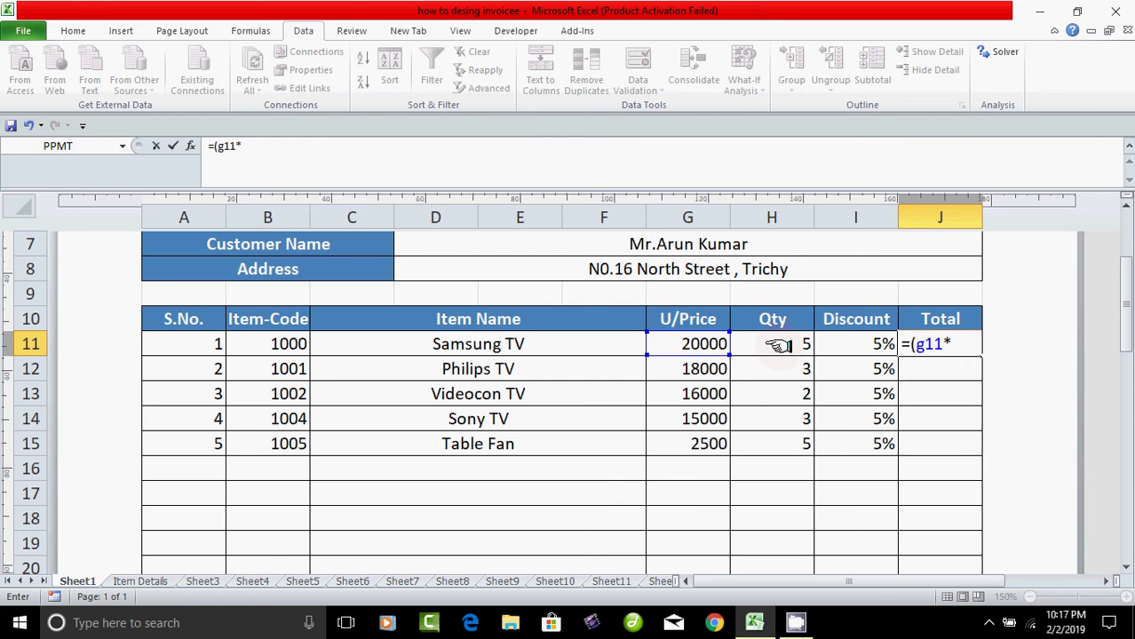
type("h1")
type("1)-(")
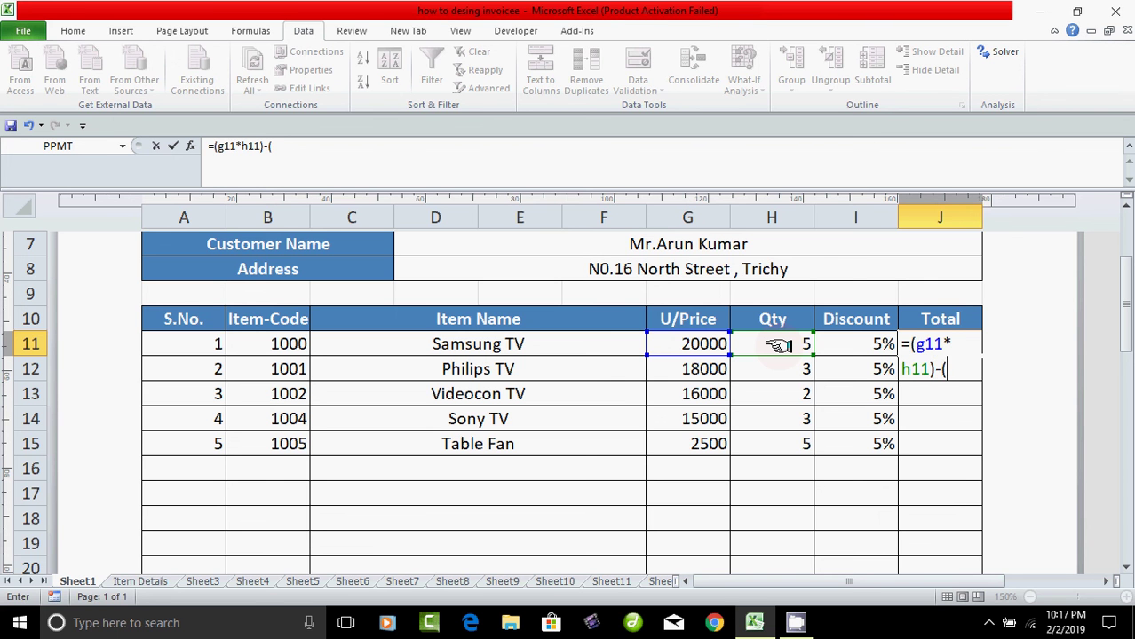
type("11")
type("*")
type("h11*")
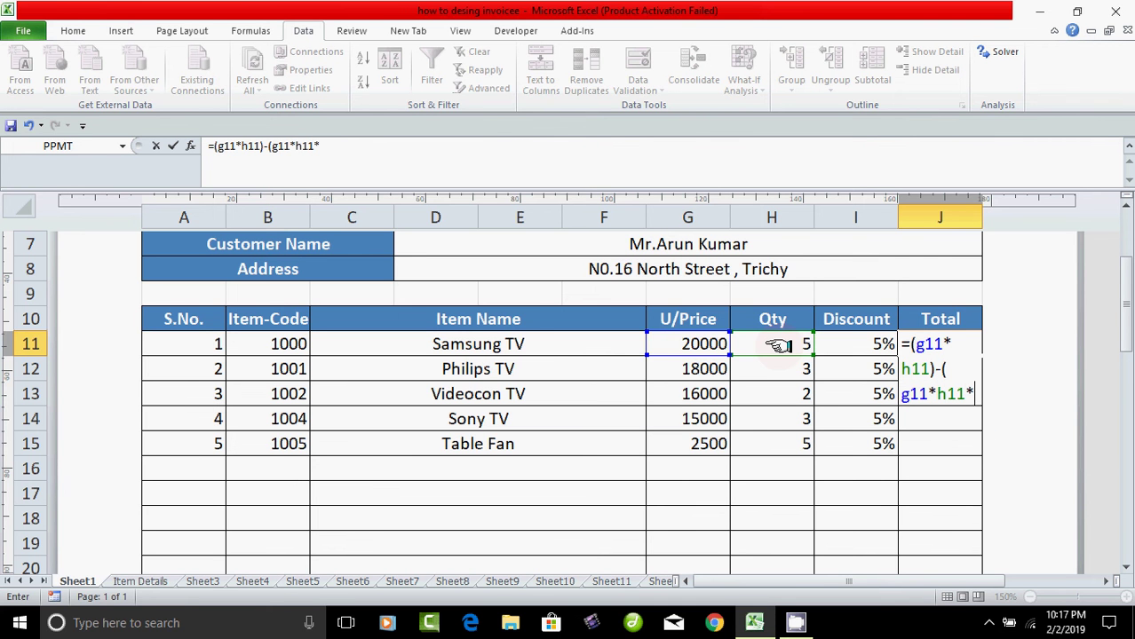
type("i")
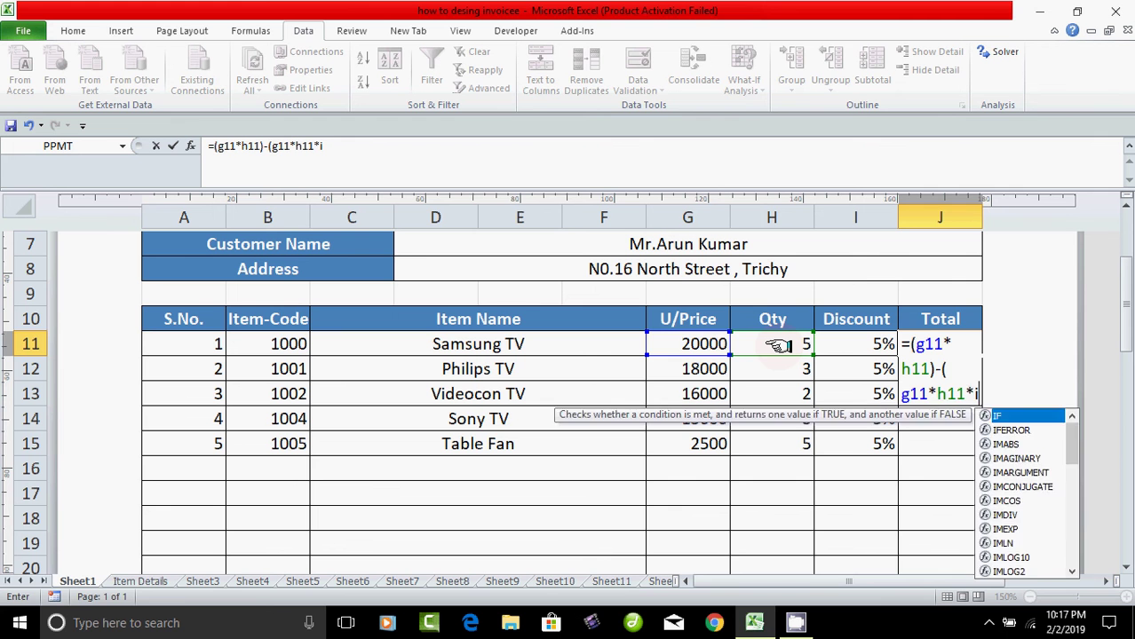
type("11")
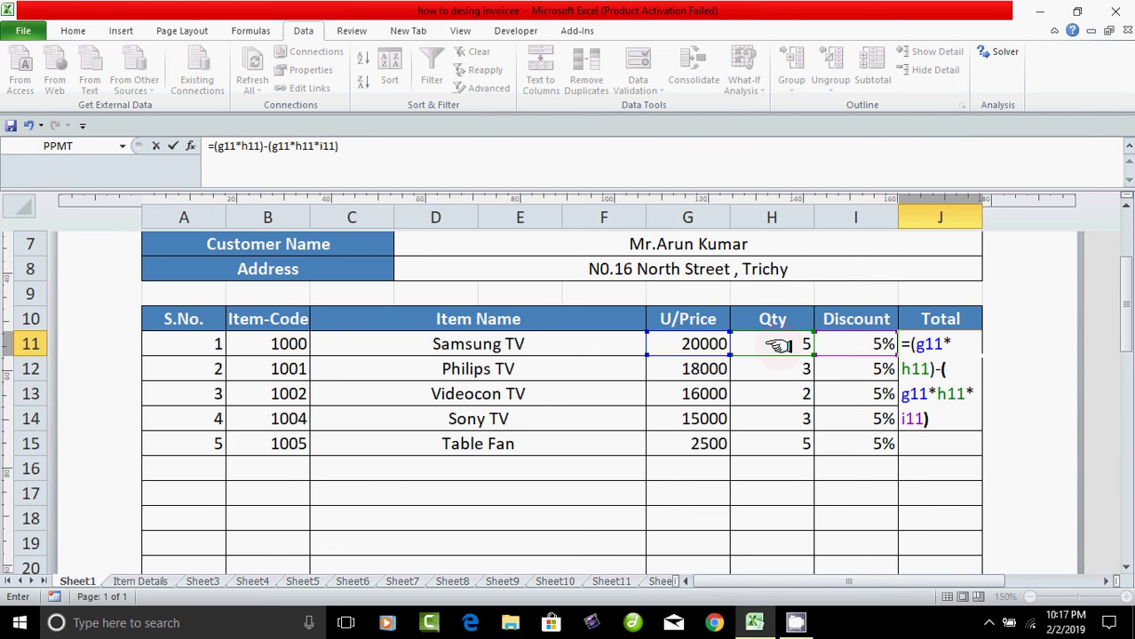
key("Return")
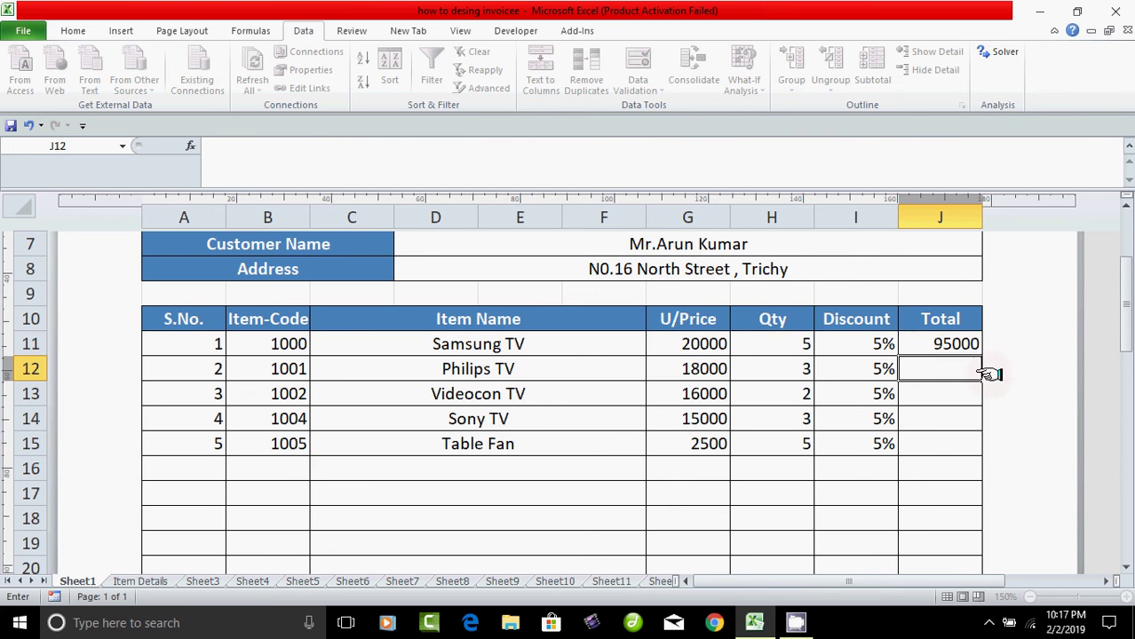
left_click(957, 347)
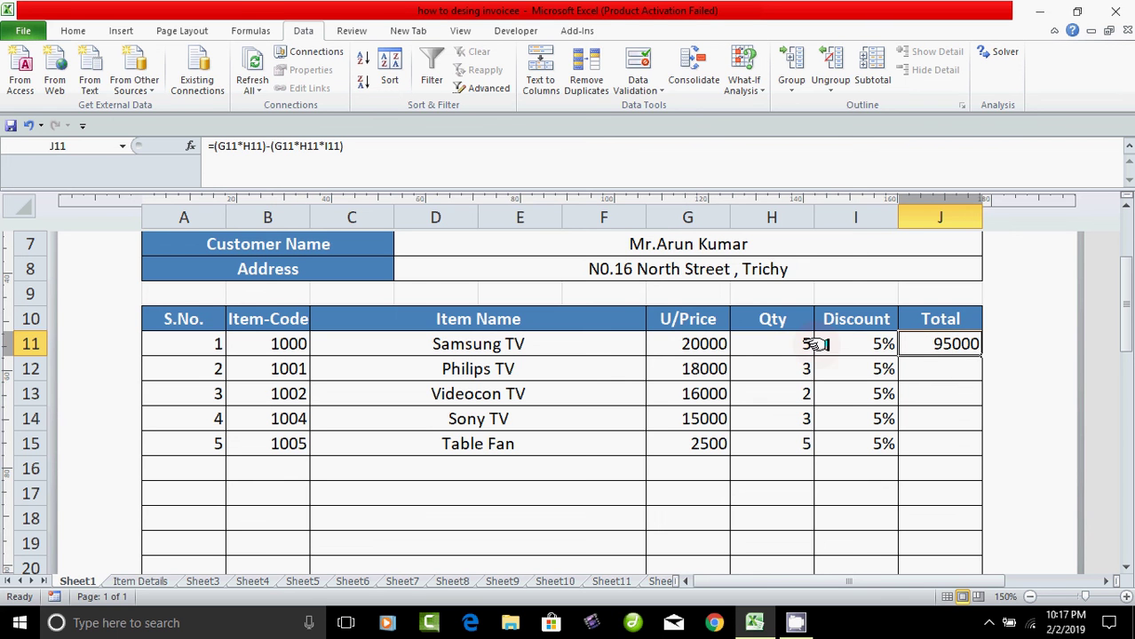
Step: Rewrite J11 as =IFERROR((G11*H11)-(G11*H11*I11),"")
left_click(214, 145)
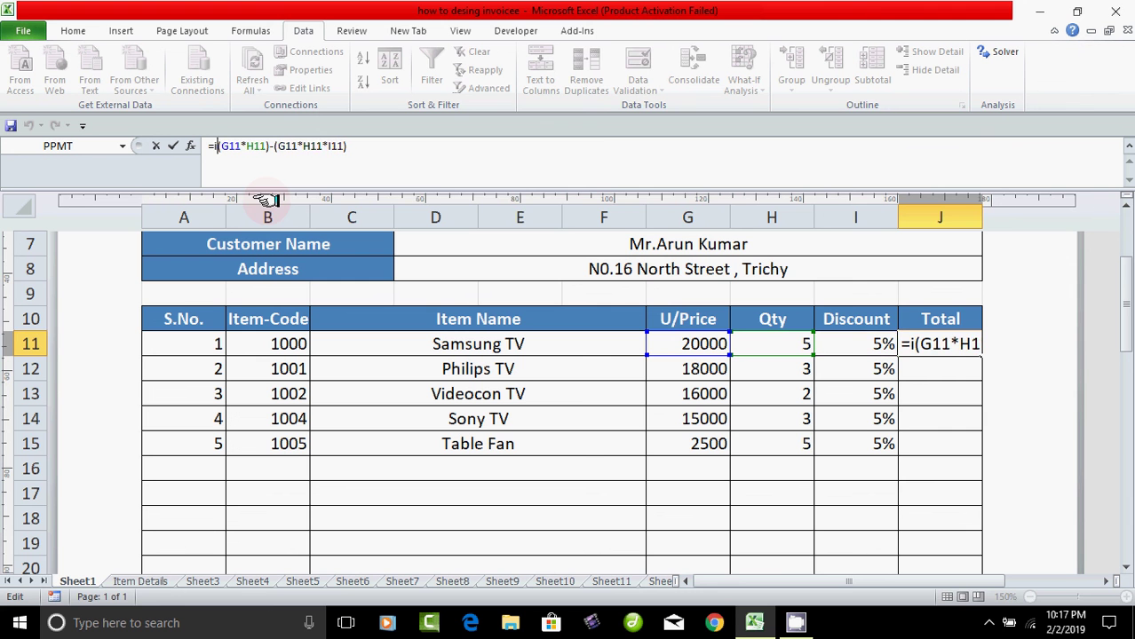
type("iferr")
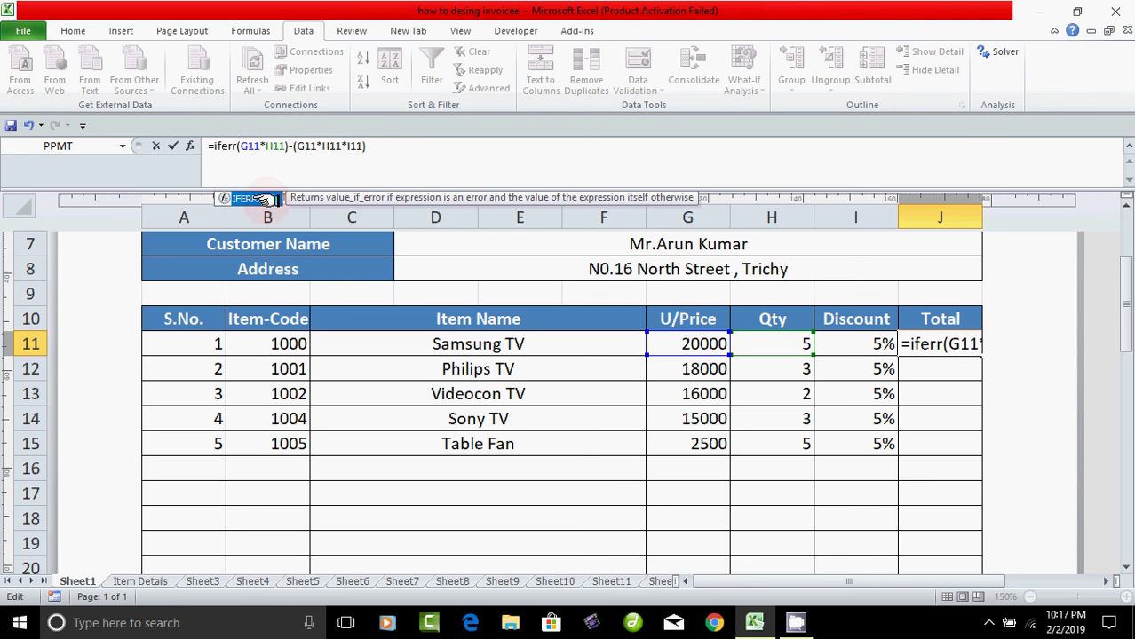
type("or(")
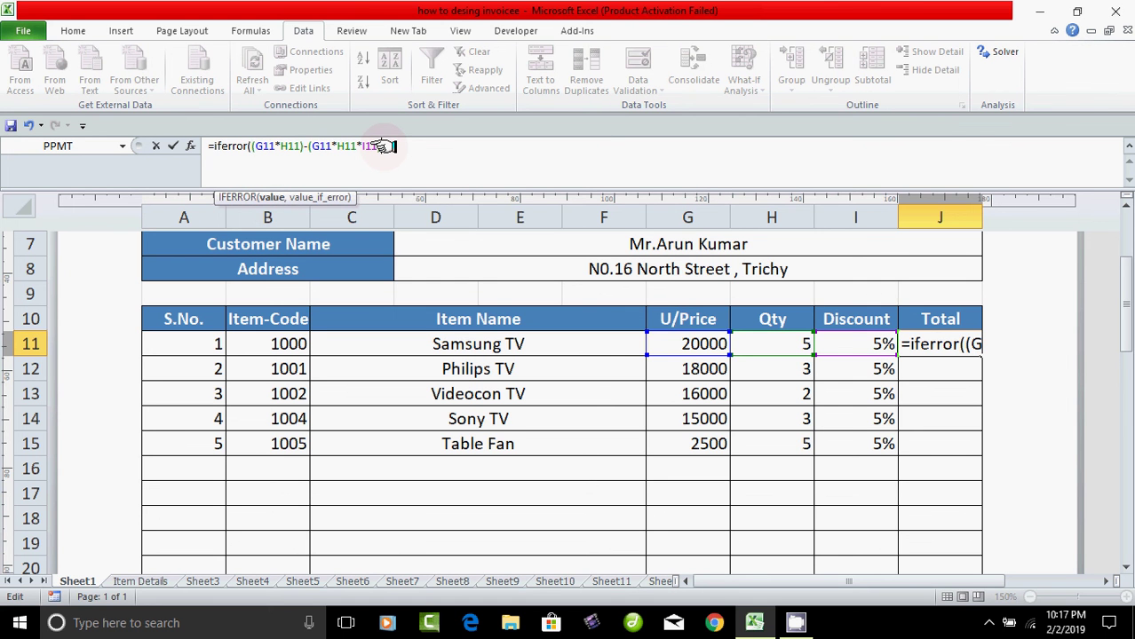
type(",")
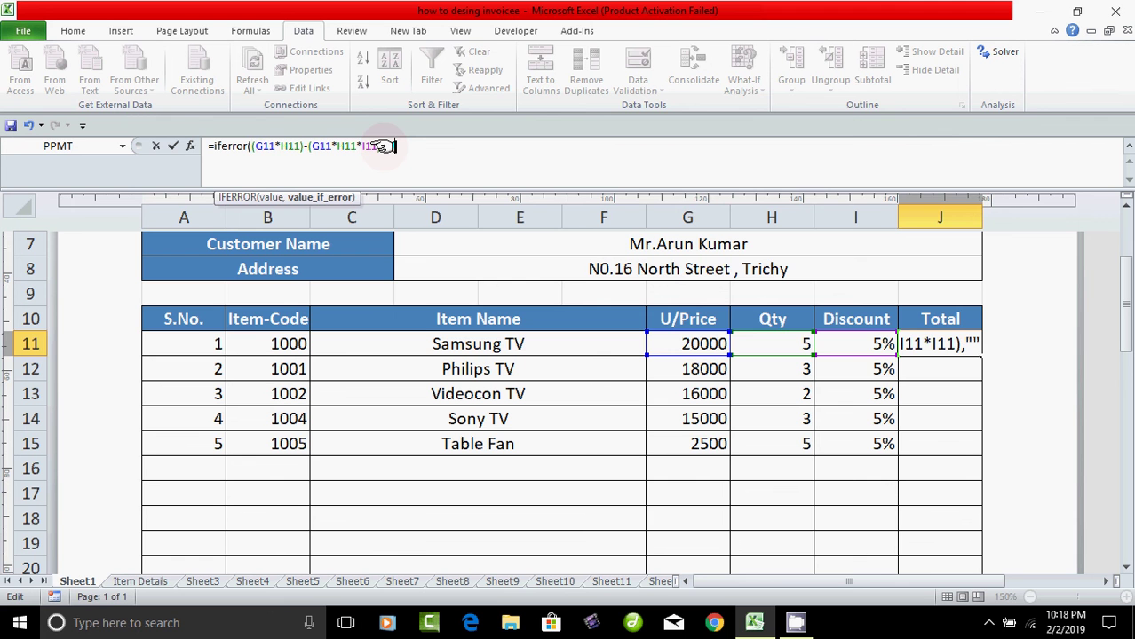
type(")")
key("Return")
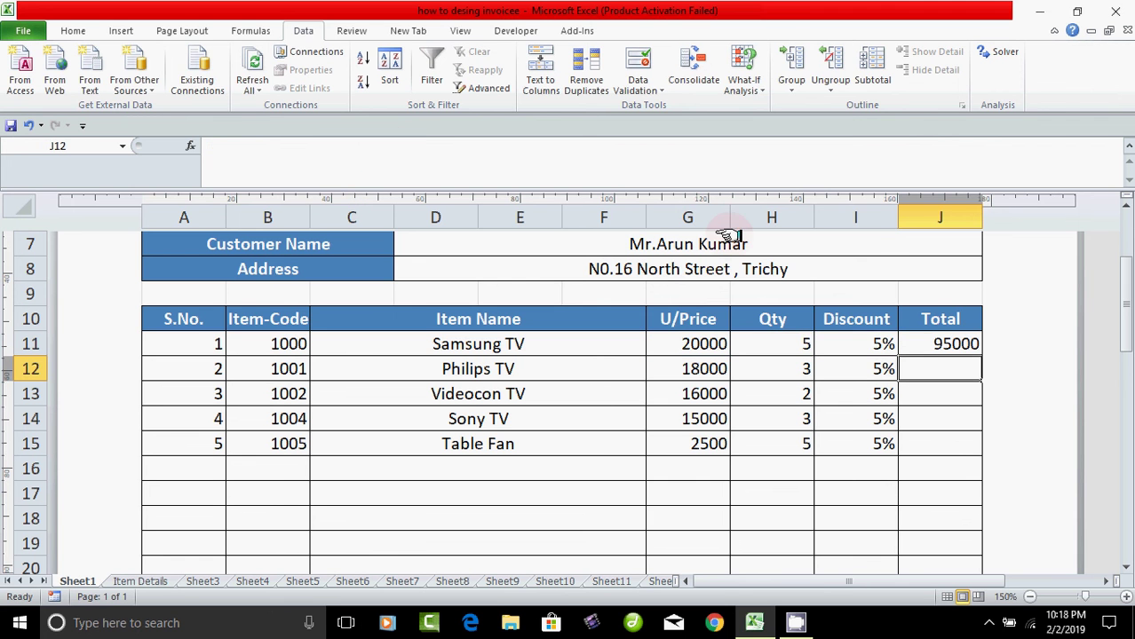
left_click(944, 345)
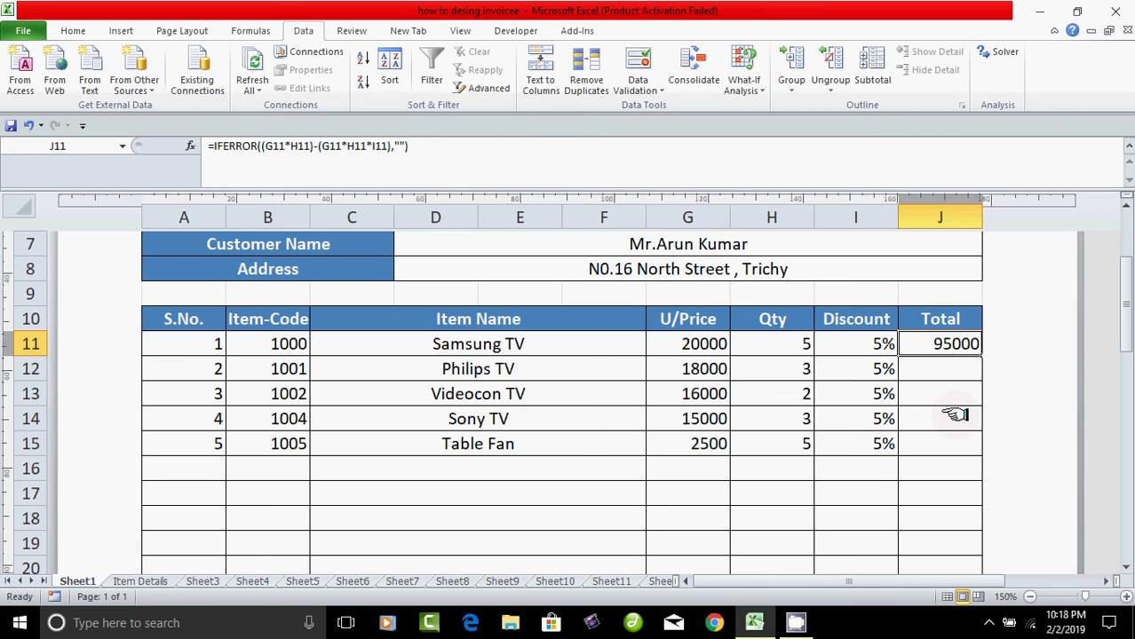
Step: Paste J11's Total formula, formulas only, down column J, giving 51300, 30400, 42750 and 11875
key("ctrl+c")
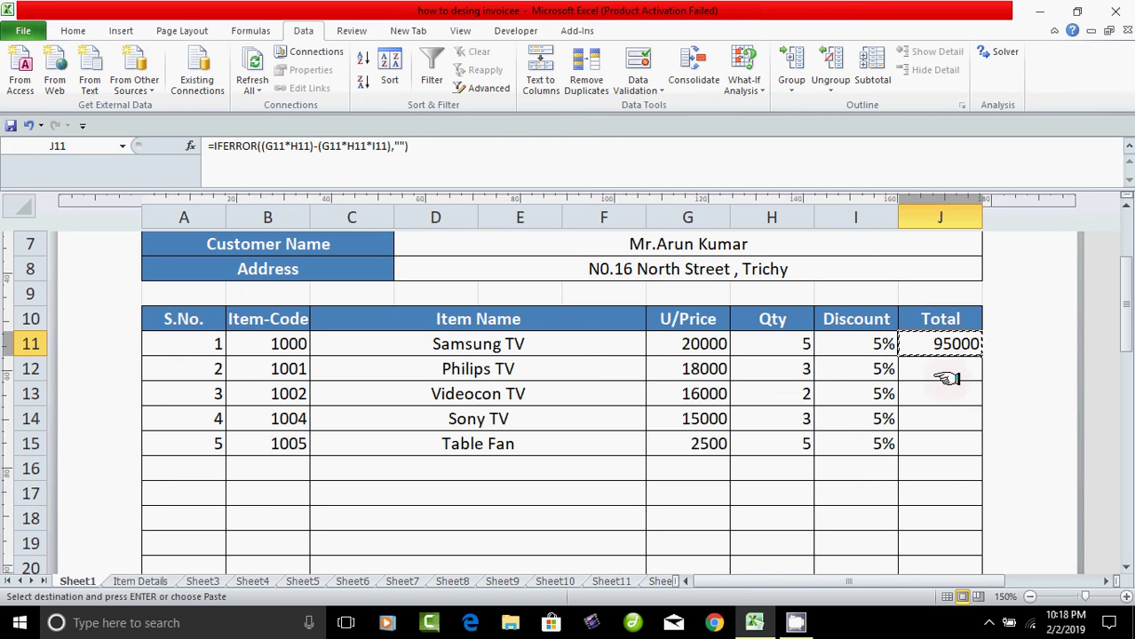
left_click_drag(952, 376, 953, 537)
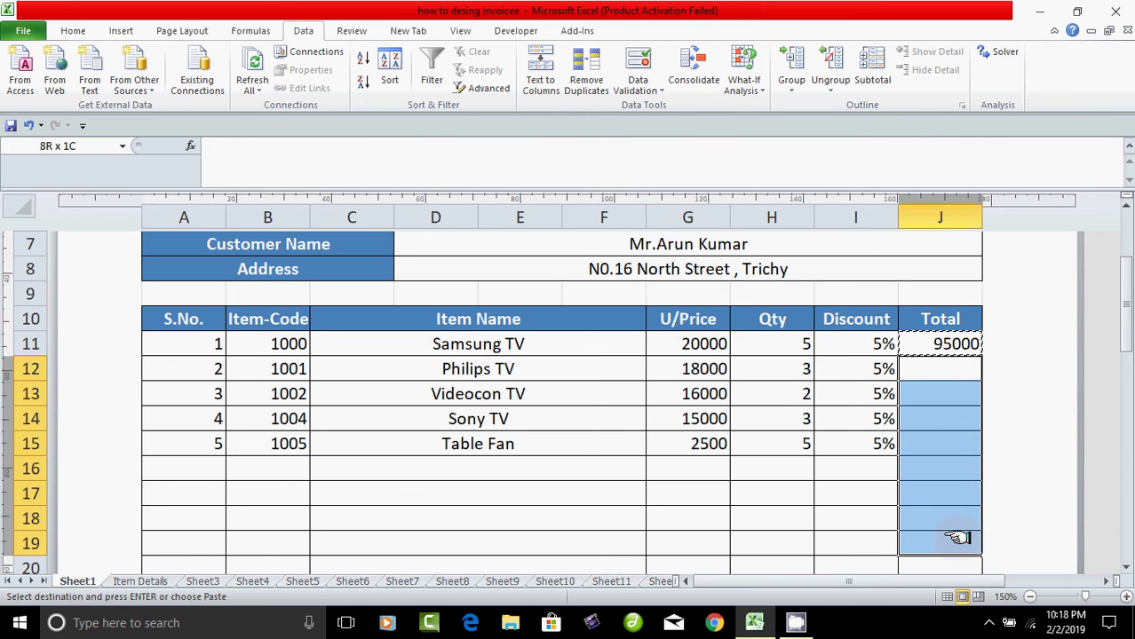
right_click(948, 444)
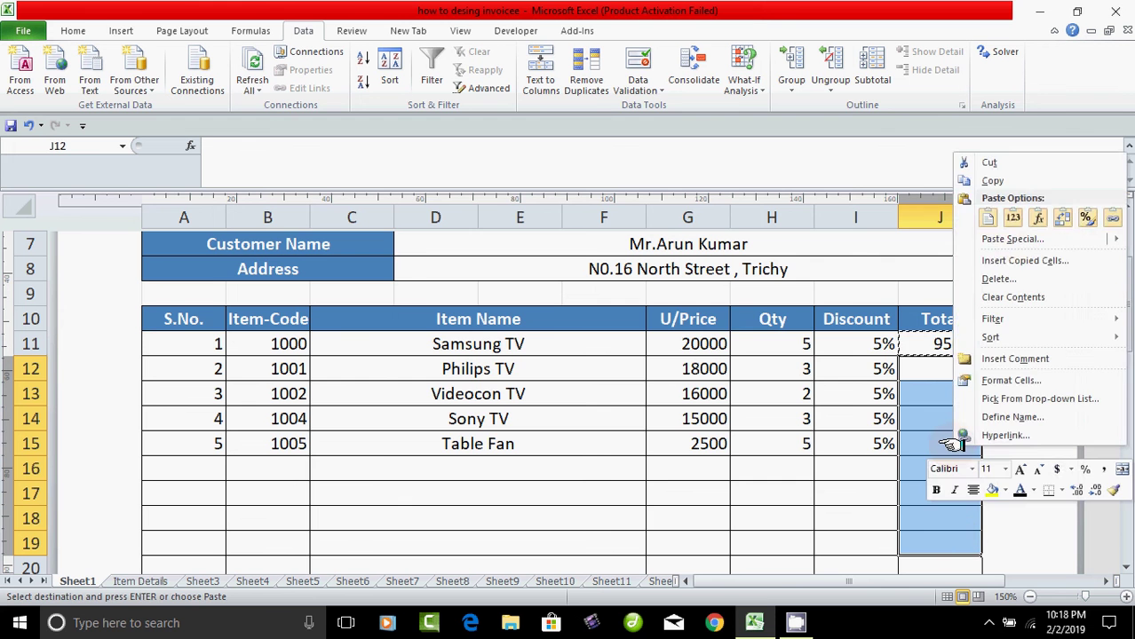
left_click(1012, 239)
left_click(859, 159)
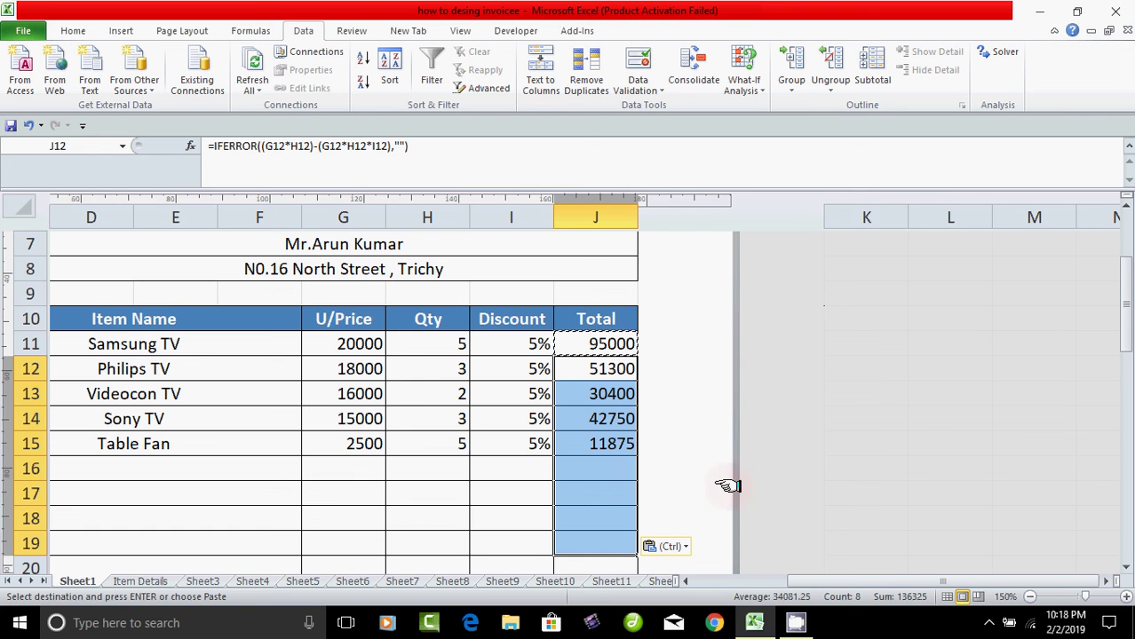
left_click(597, 473)
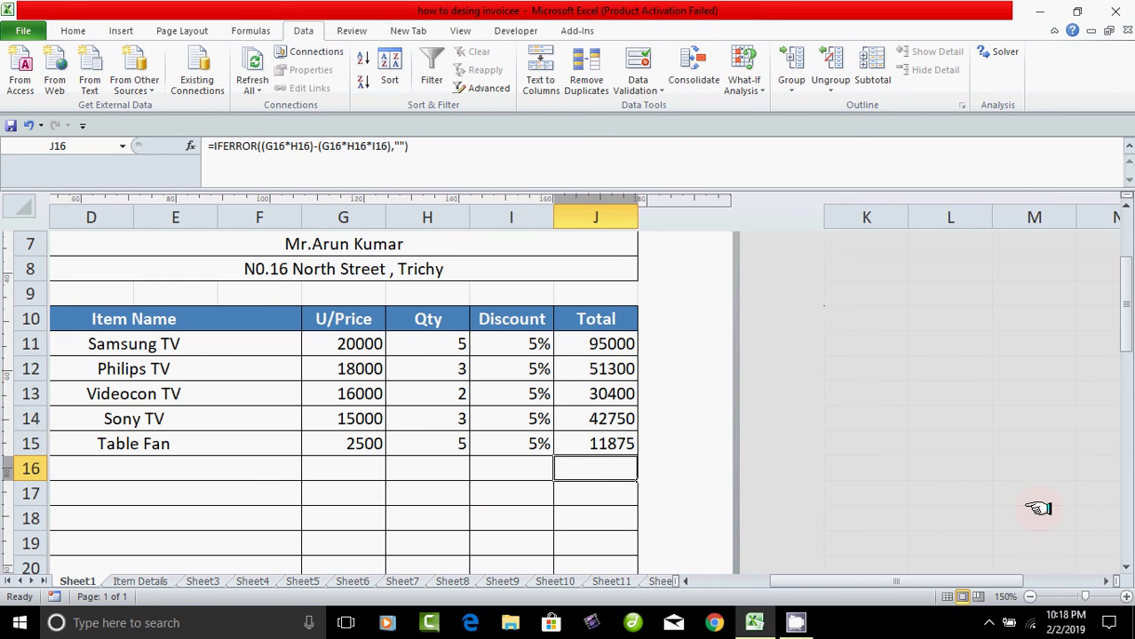
left_click(1123, 566)
Step: Scroll down to the invoice totals block and select the Sub Total amount cell I39
scroll(1122, 569, "down", 1)
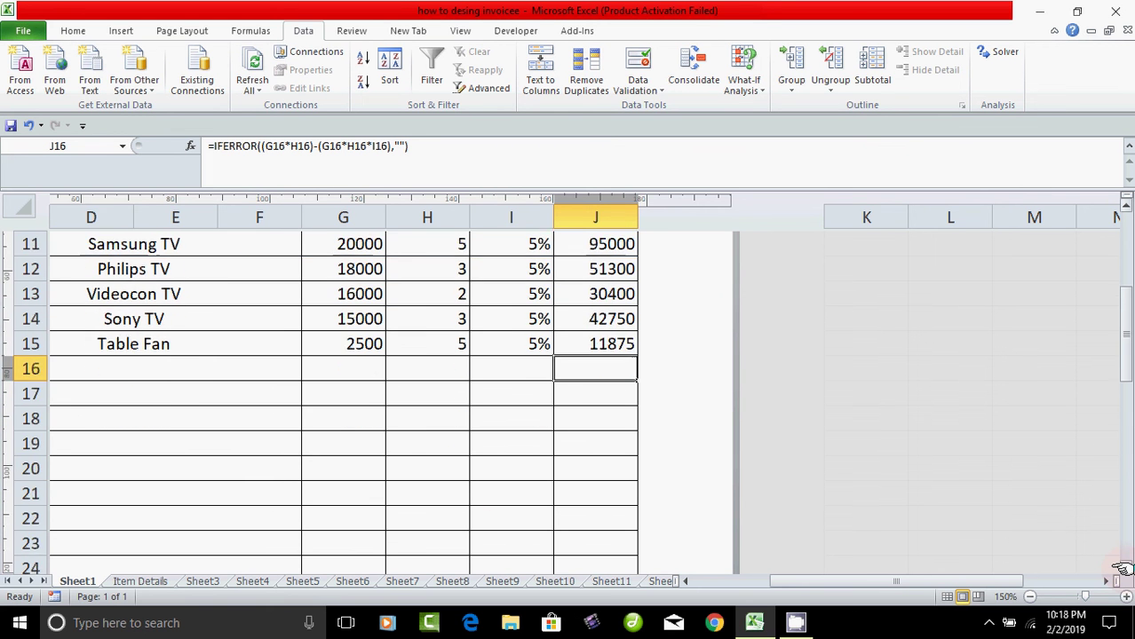
scroll(1122, 569, "down", 1)
scroll(1122, 569, "down", 2)
scroll(1122, 569, "down", 2)
scroll(1122, 569, "down", 2)
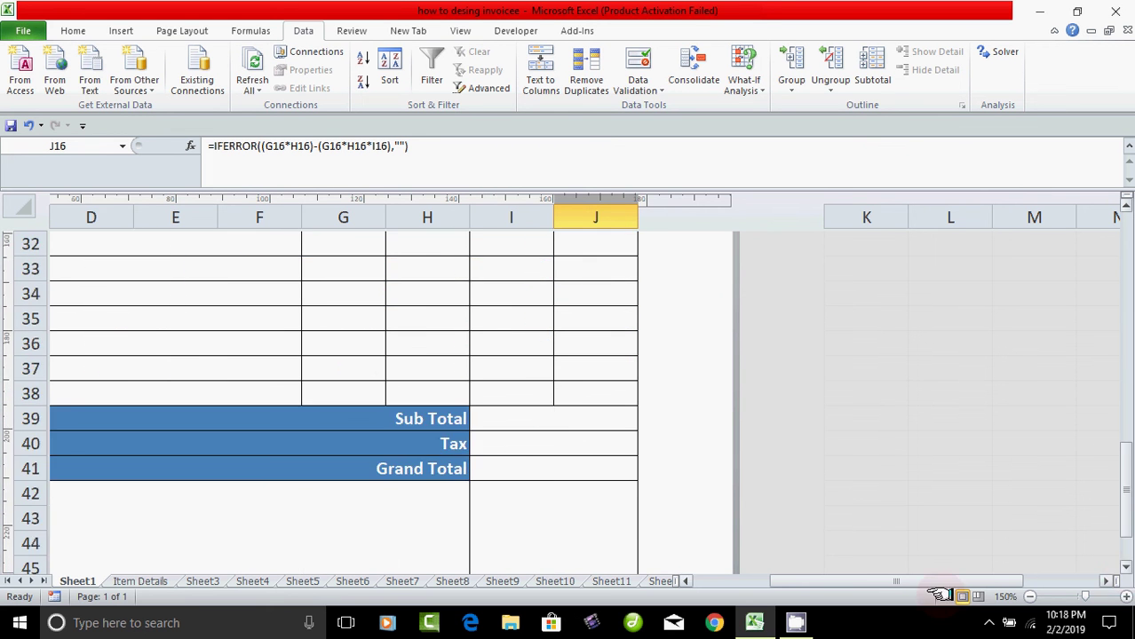
left_click_drag(936, 580, 853, 580)
scroll(857, 528, "up", 3)
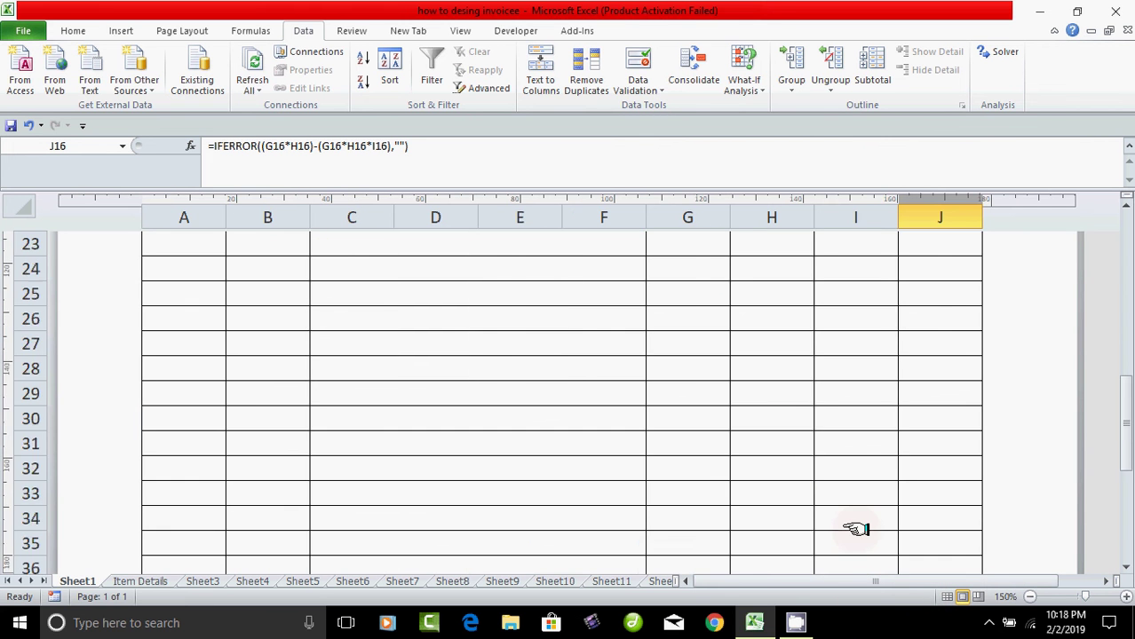
scroll(857, 527, "up", 4)
scroll(857, 527, "up", 3)
scroll(857, 528, "down", 2)
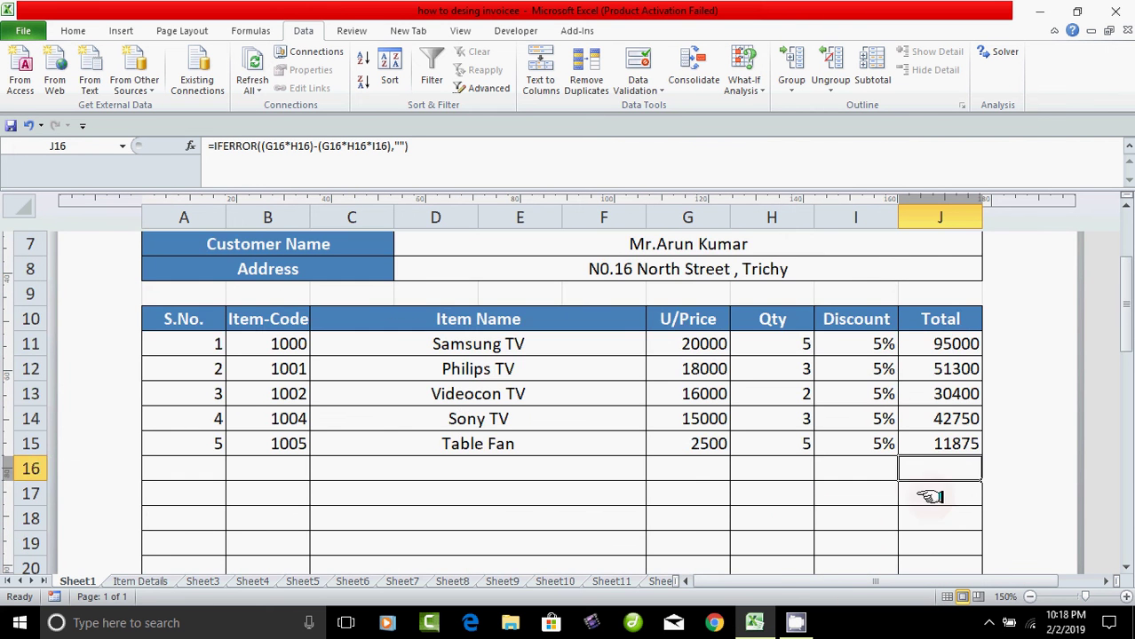
scroll(933, 514, "down", 7)
scroll(937, 517, "down", 2)
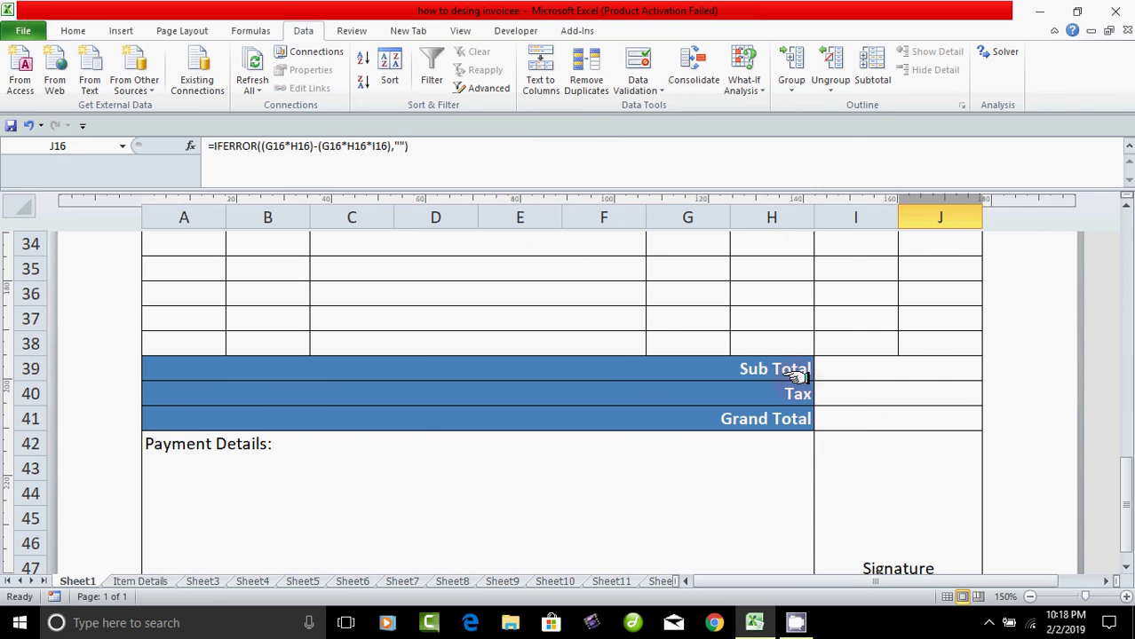
left_click(891, 371)
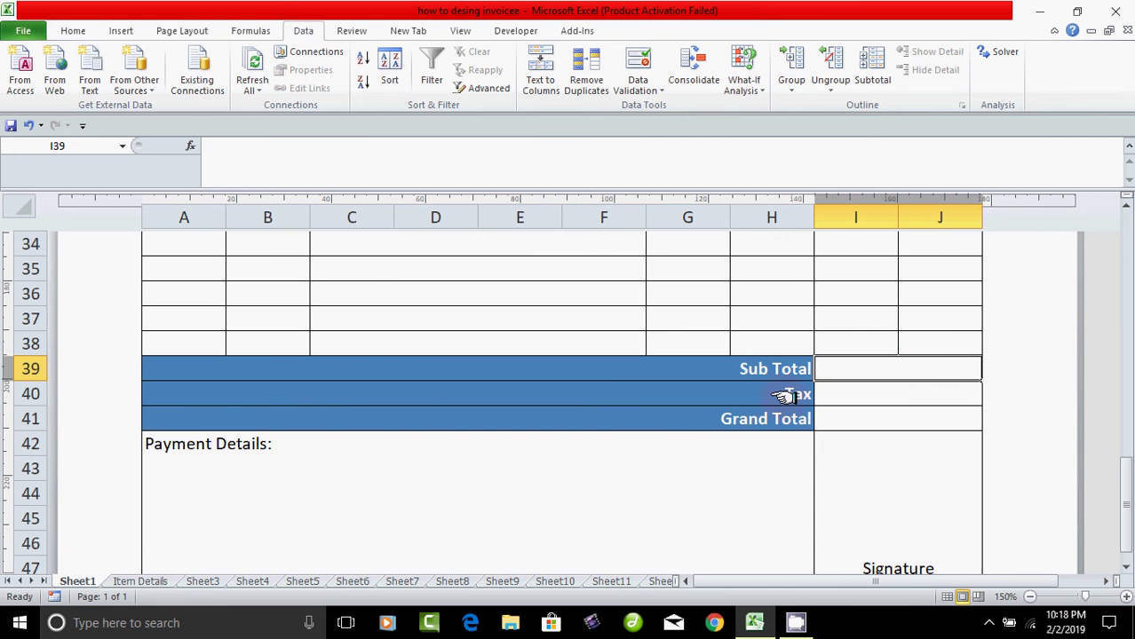
left_click(870, 394)
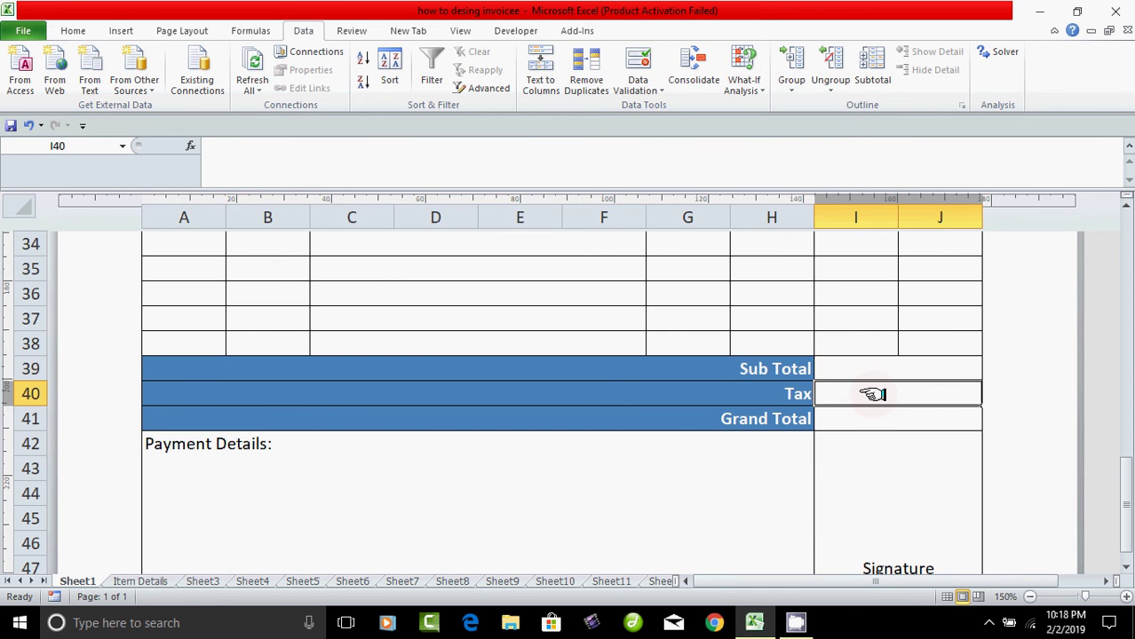
left_click(891, 369)
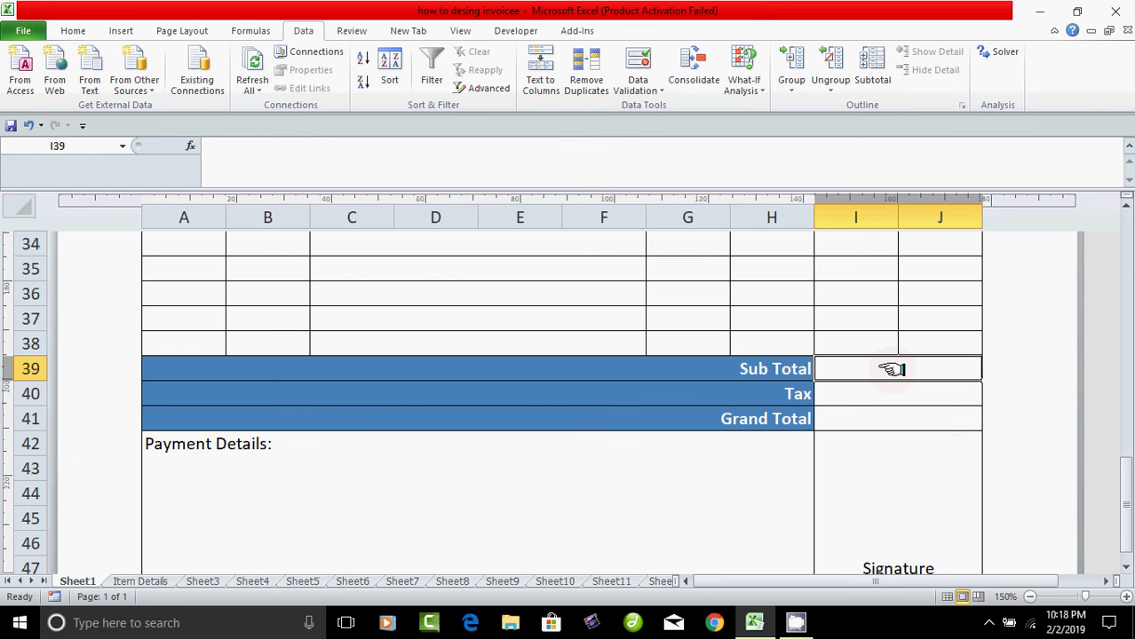
Step: Enter =SUM(J11:J38) as the Sub Total so it shows 231325
type("=")
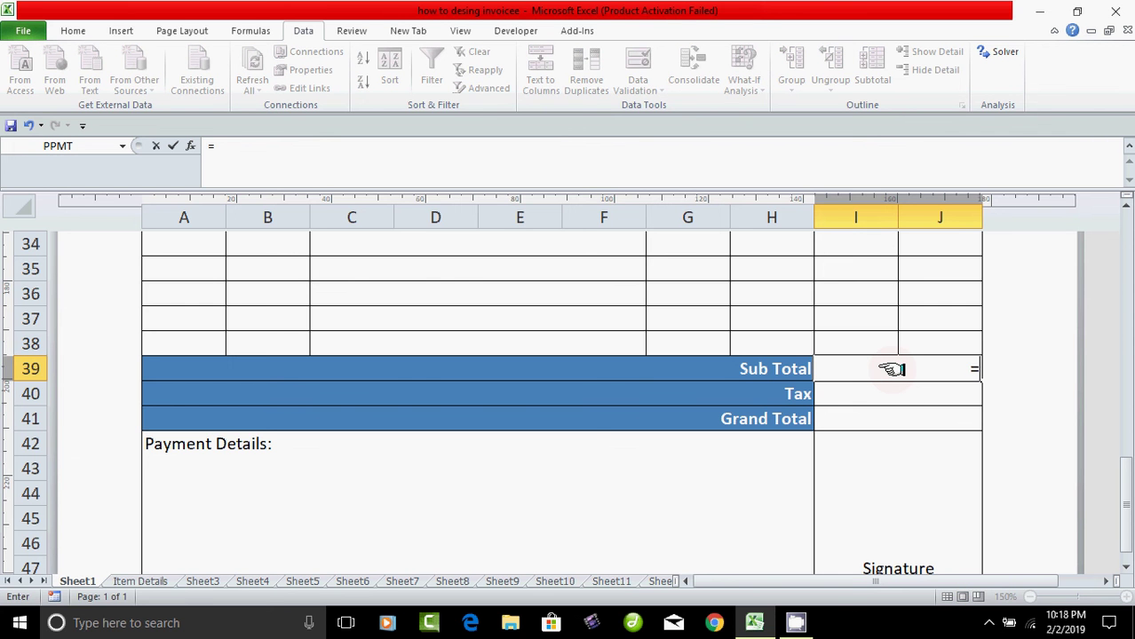
type("sum")
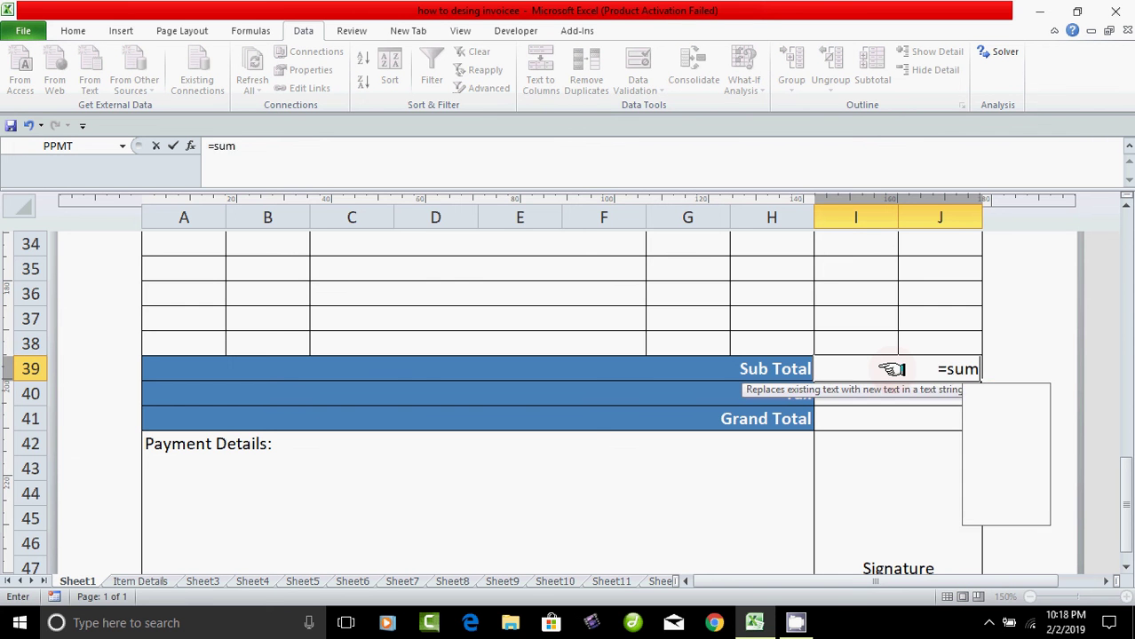
type("(")
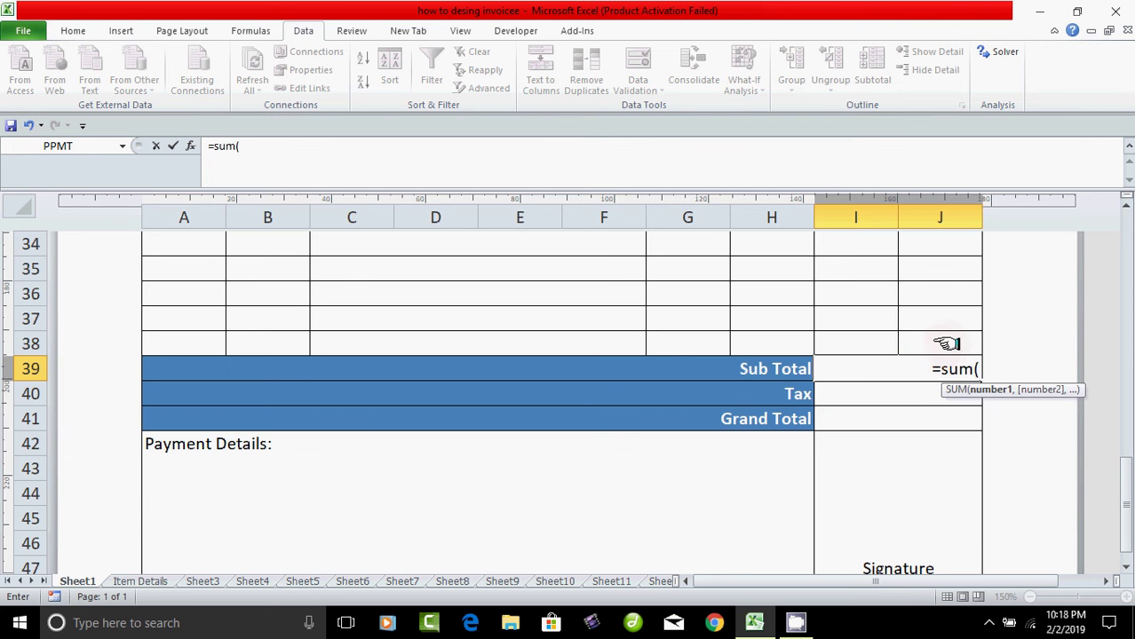
left_click_drag(931, 346, 941, 218)
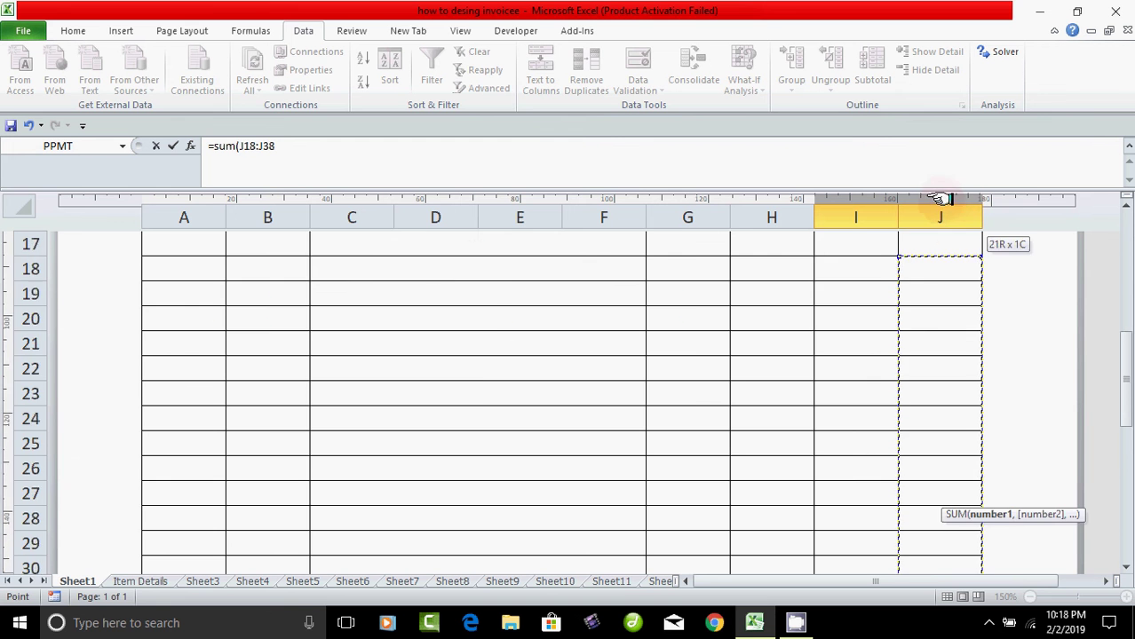
left_click_drag(941, 218, 927, 302)
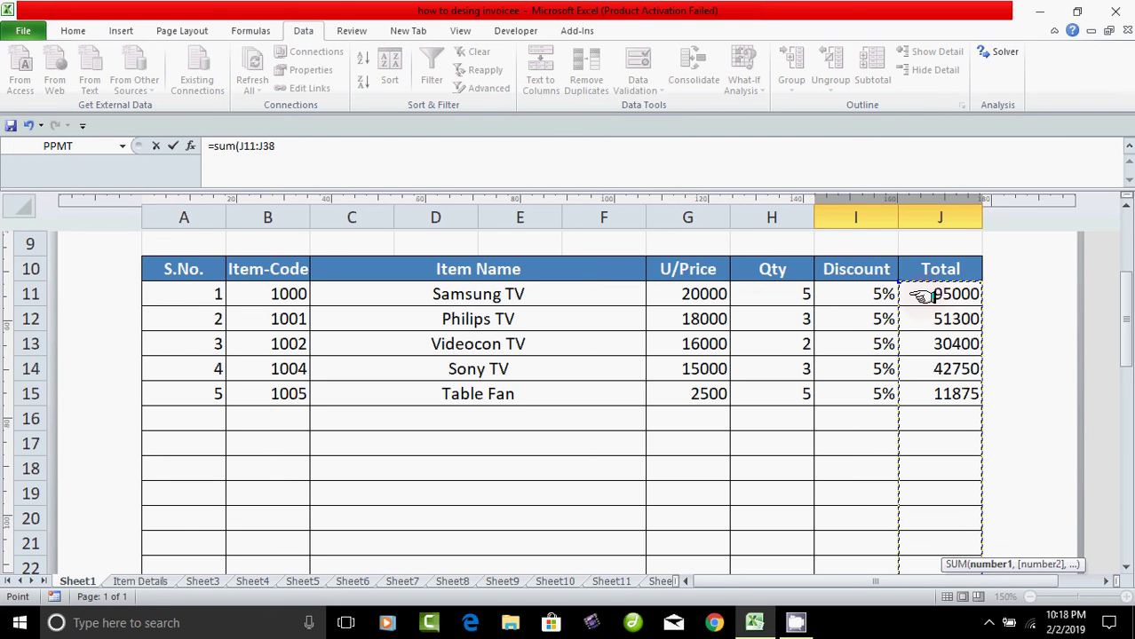
scroll(936, 378, "down", 5)
scroll(934, 376, "down", 2)
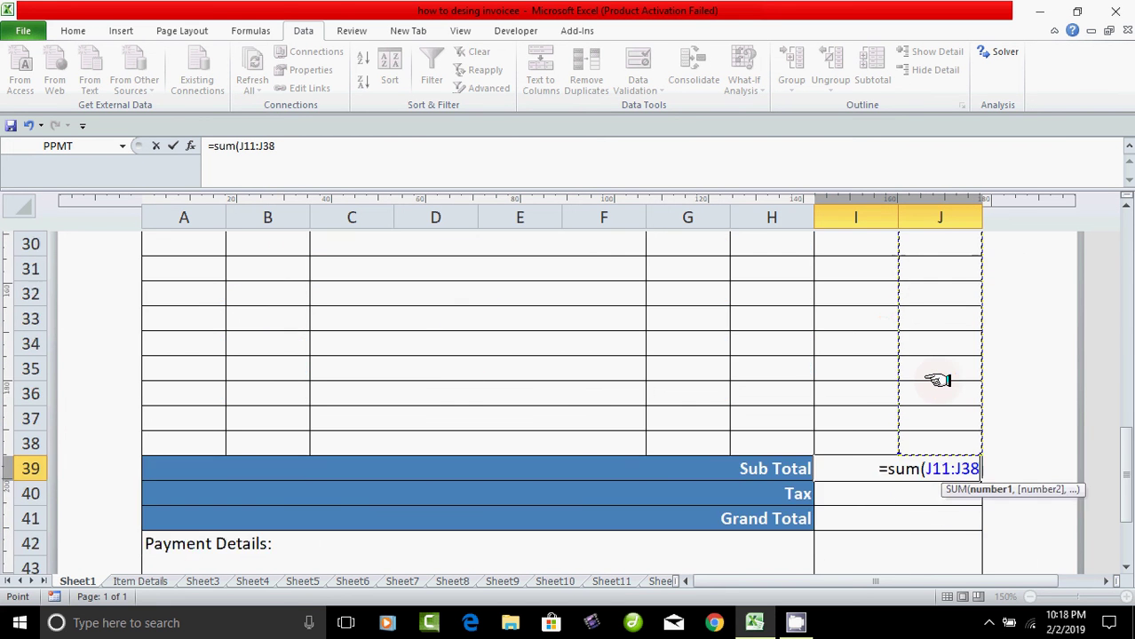
scroll(934, 378, "down", 2)
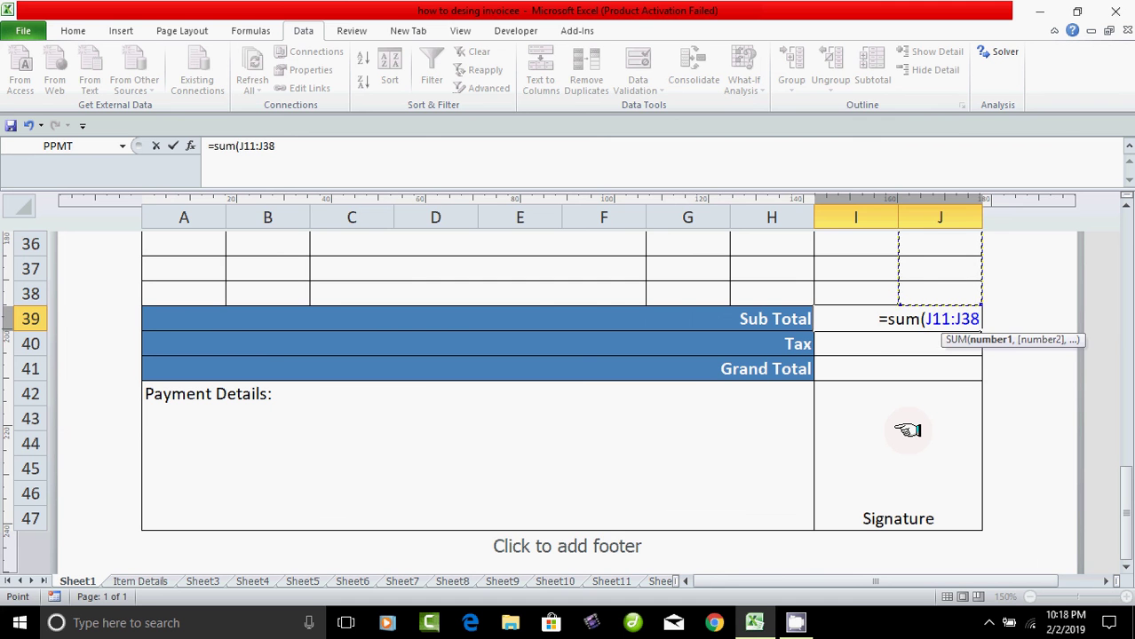
type(")")
key("Return")
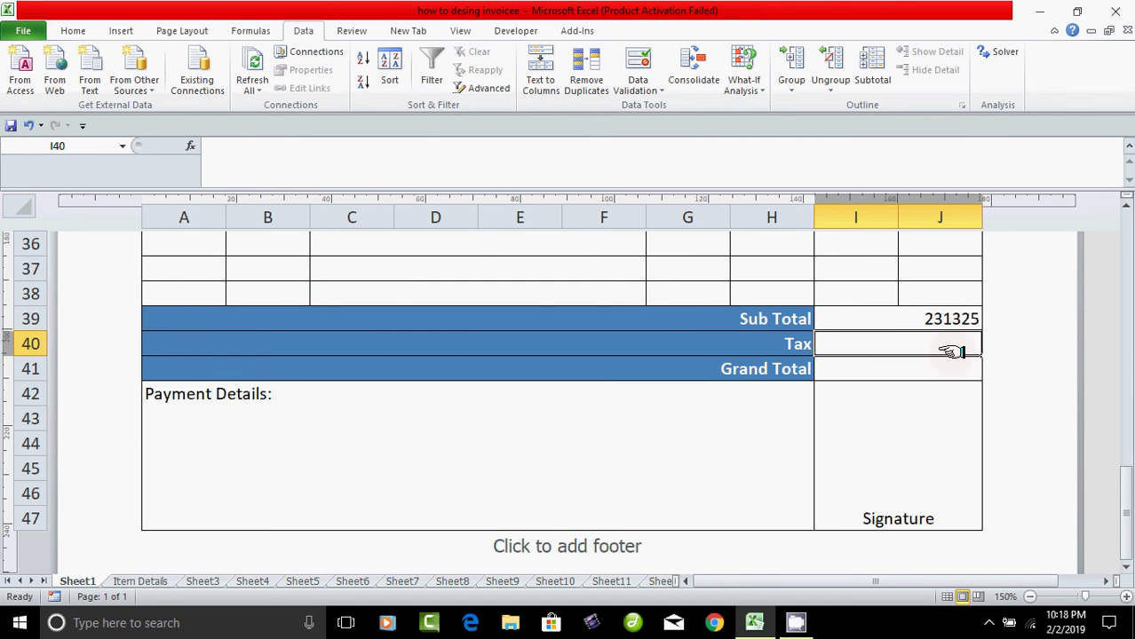
left_click(940, 330)
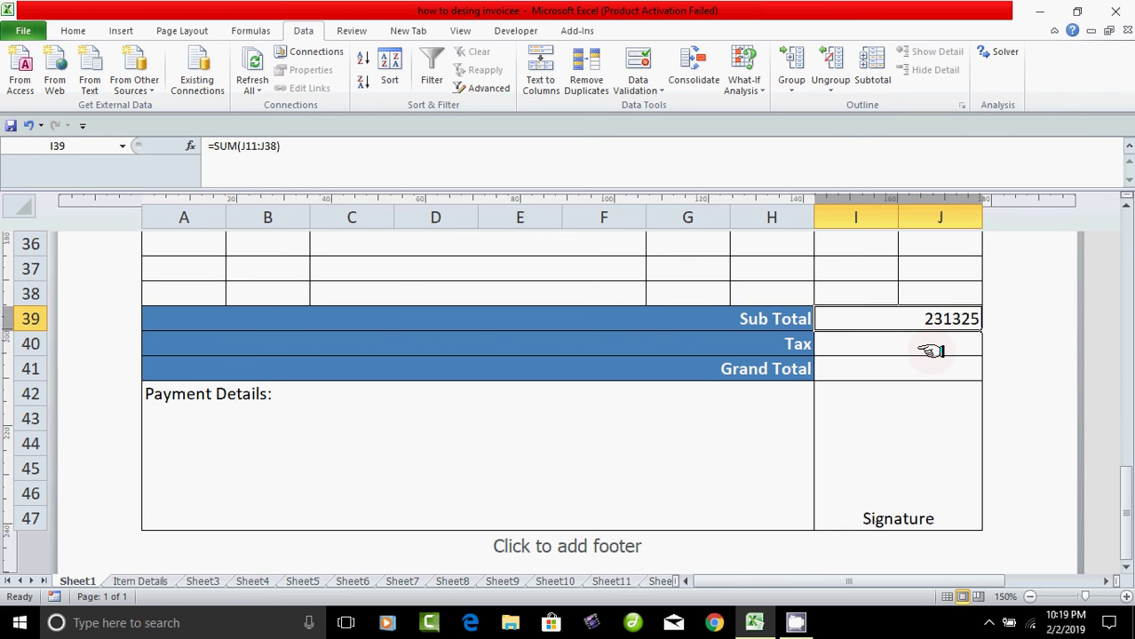
left_click(932, 348)
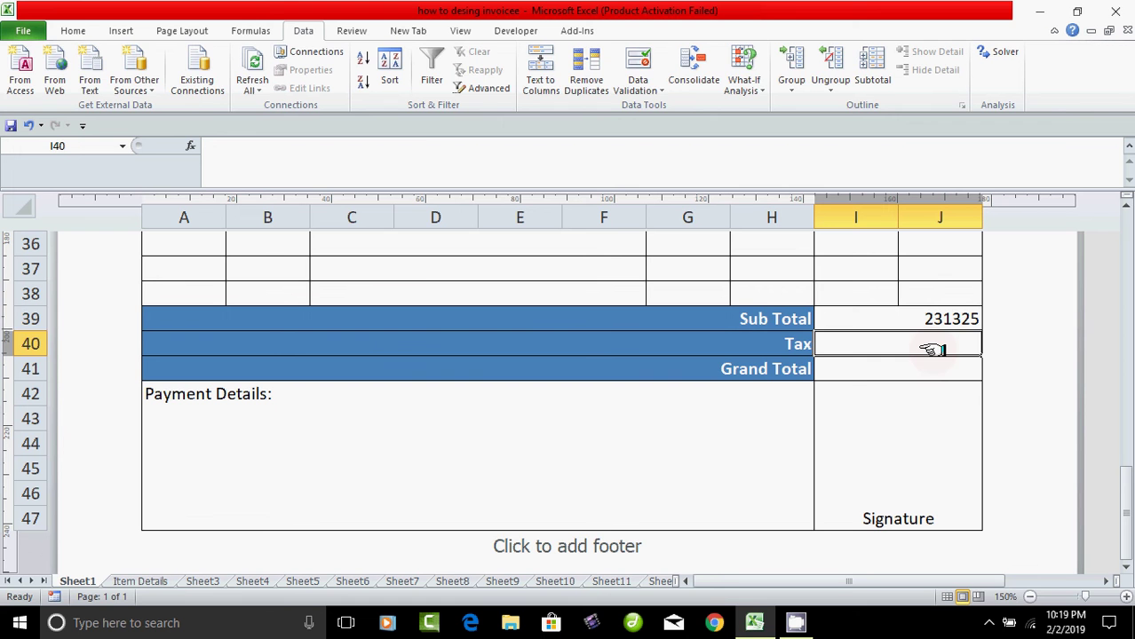
Step: Enter =I39*5% in the Tax cell I40 so it shows 11566.25
type("=")
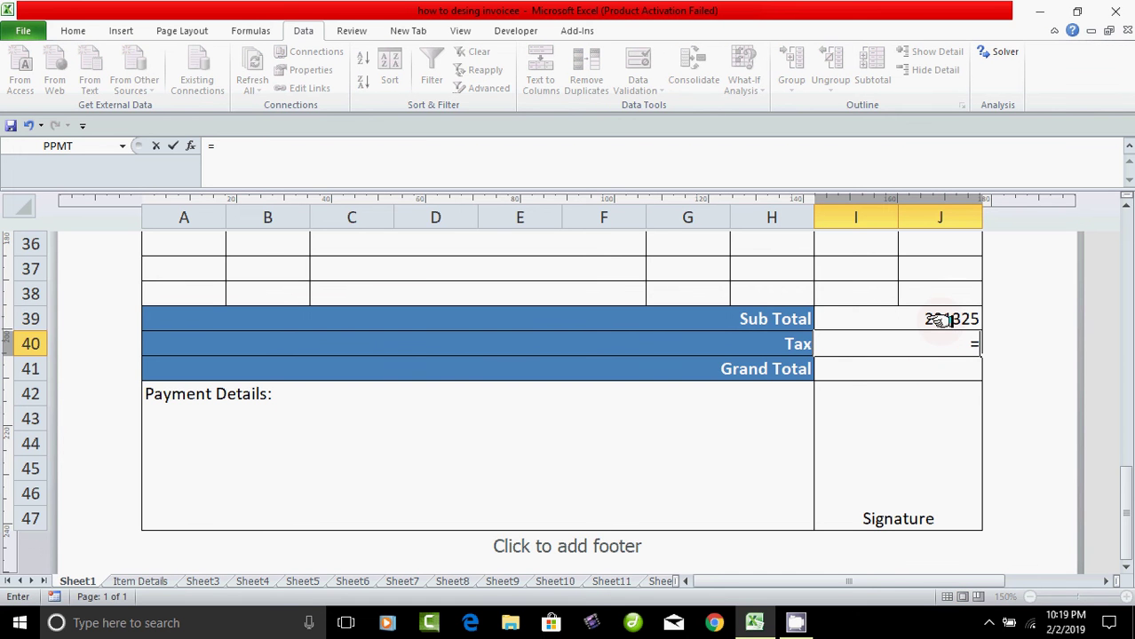
left_click(931, 316)
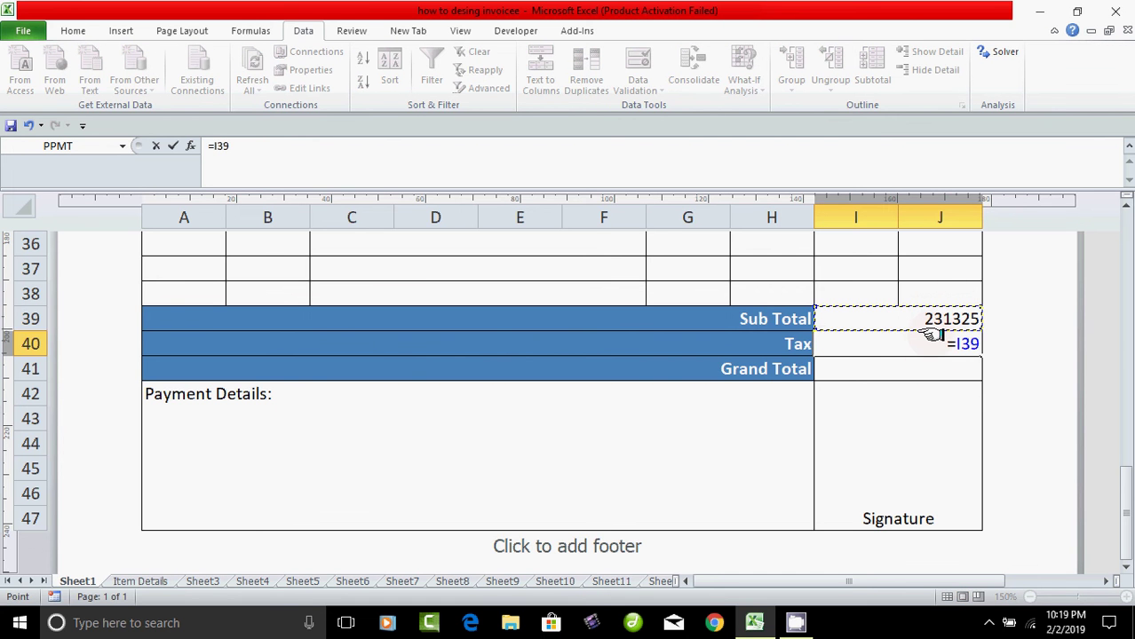
left_click(977, 346)
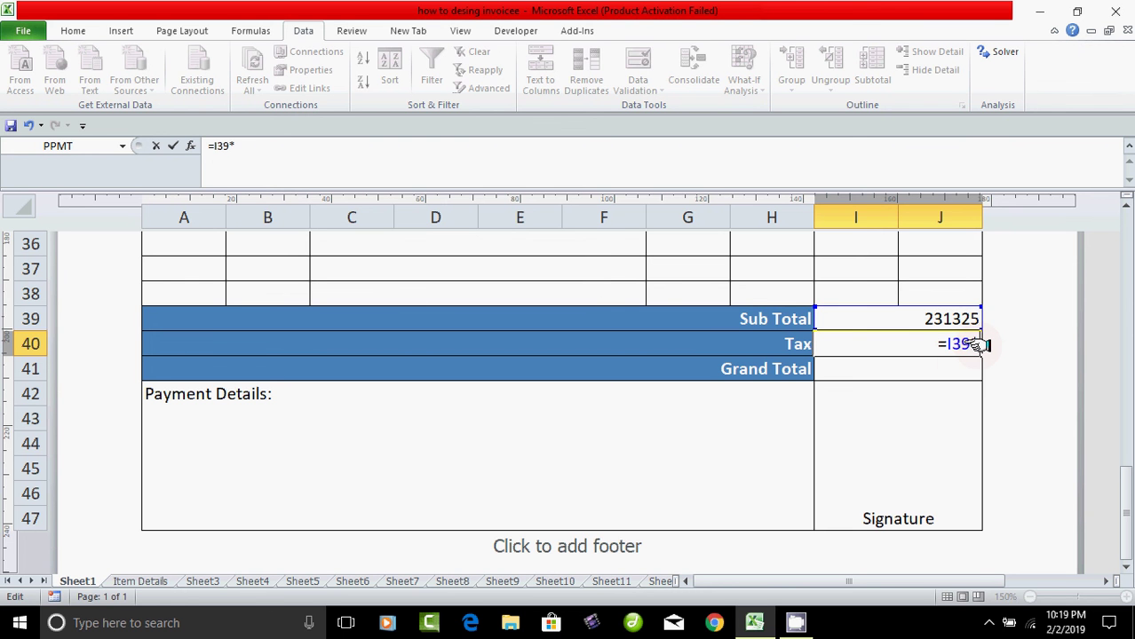
type("5")
type("%")
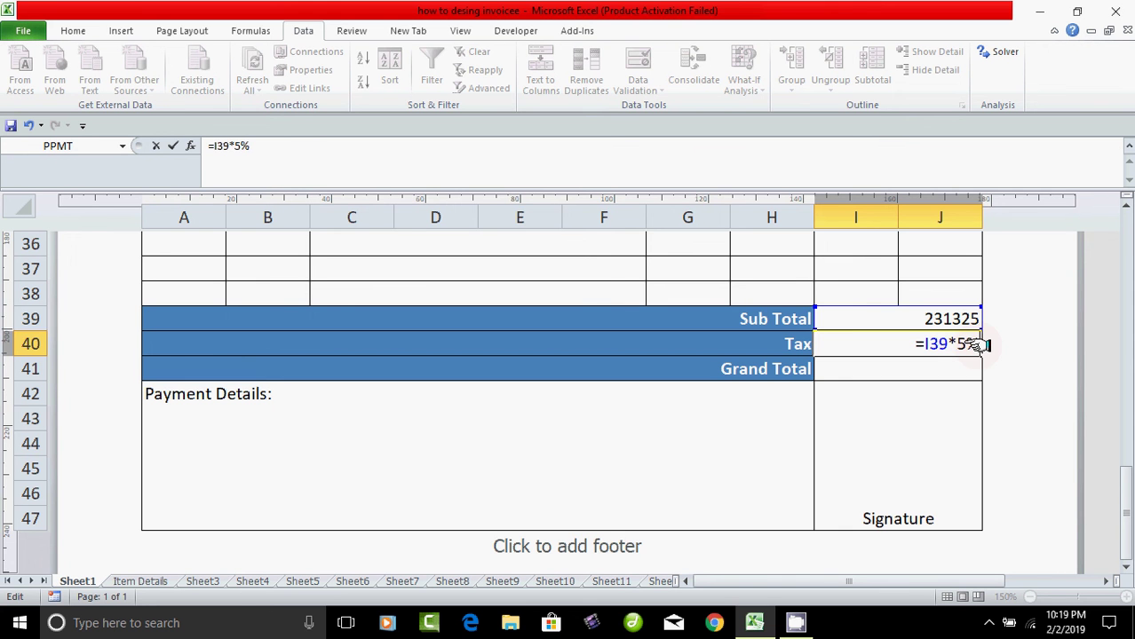
key("Return")
left_click(943, 346)
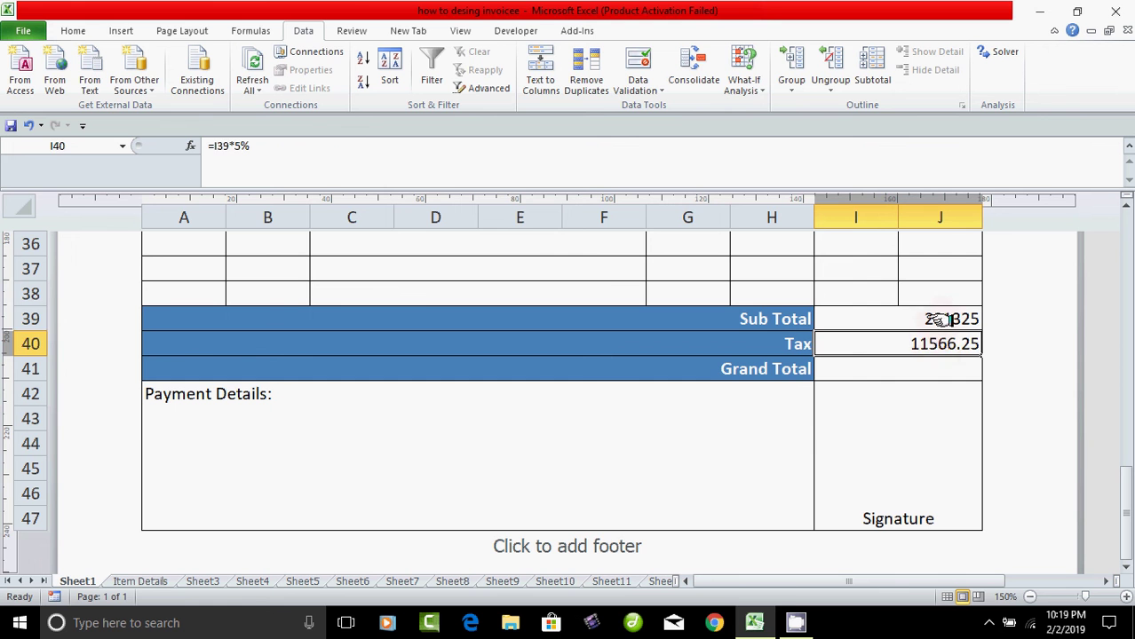
left_click_drag(939, 318, 941, 334)
left_click(927, 371)
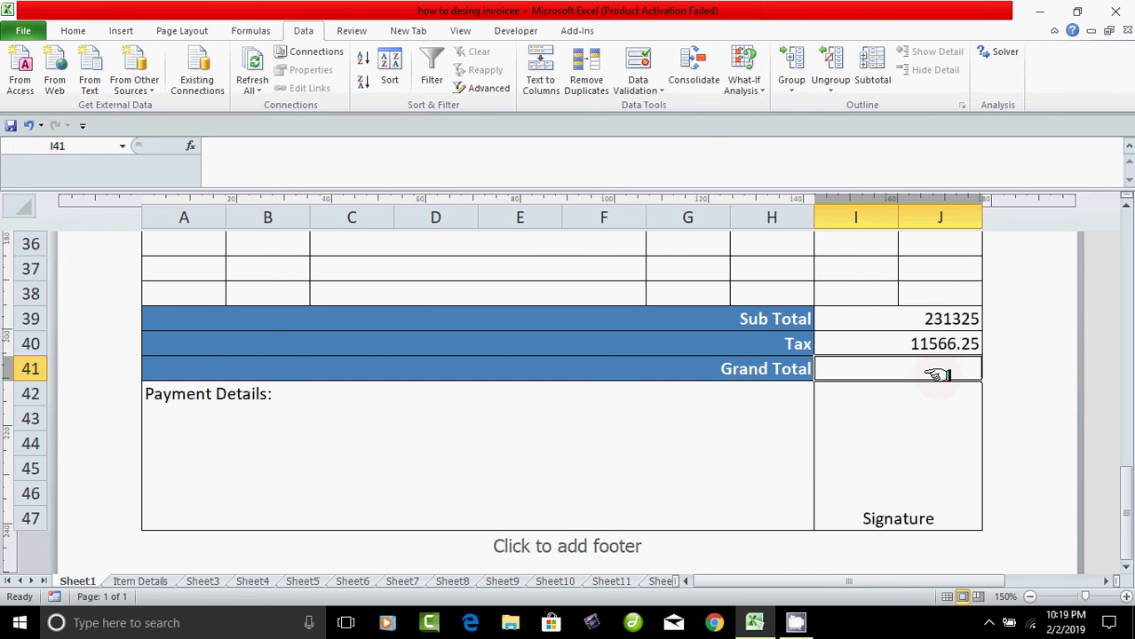
Step: Enter =I39+I40 in the Grand Total cell, showing 242891.25
type("=")
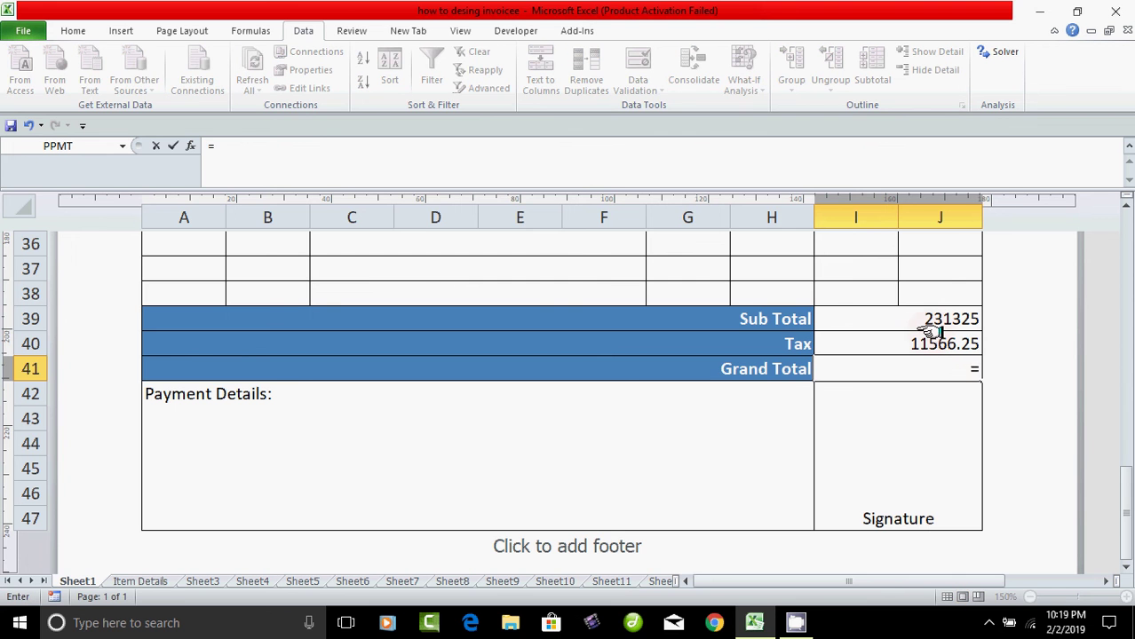
left_click(934, 320)
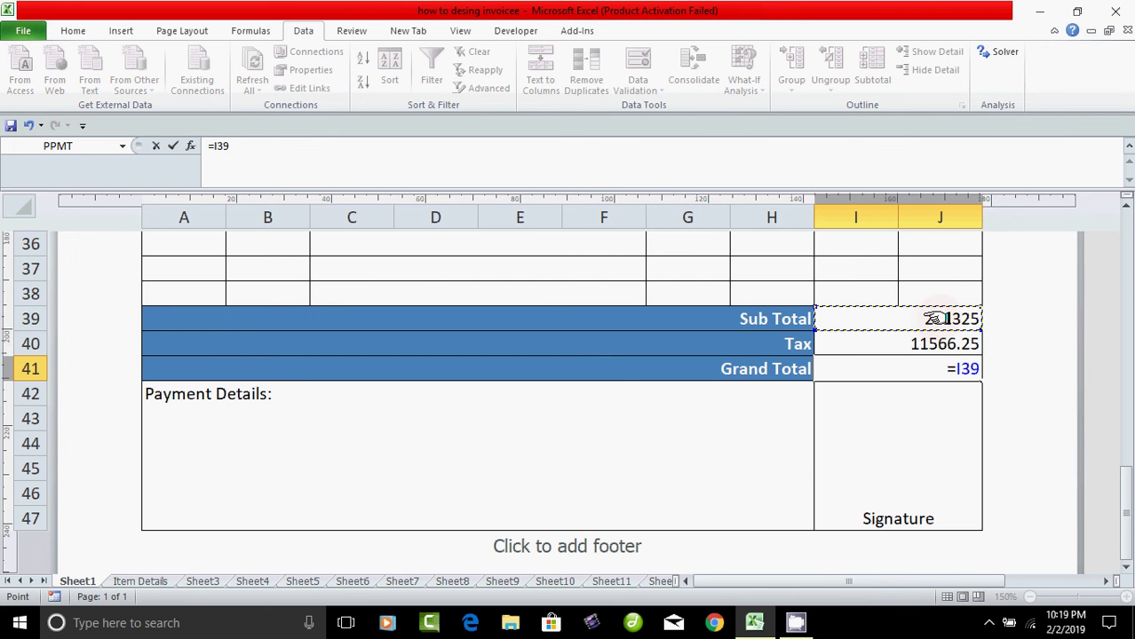
type("+")
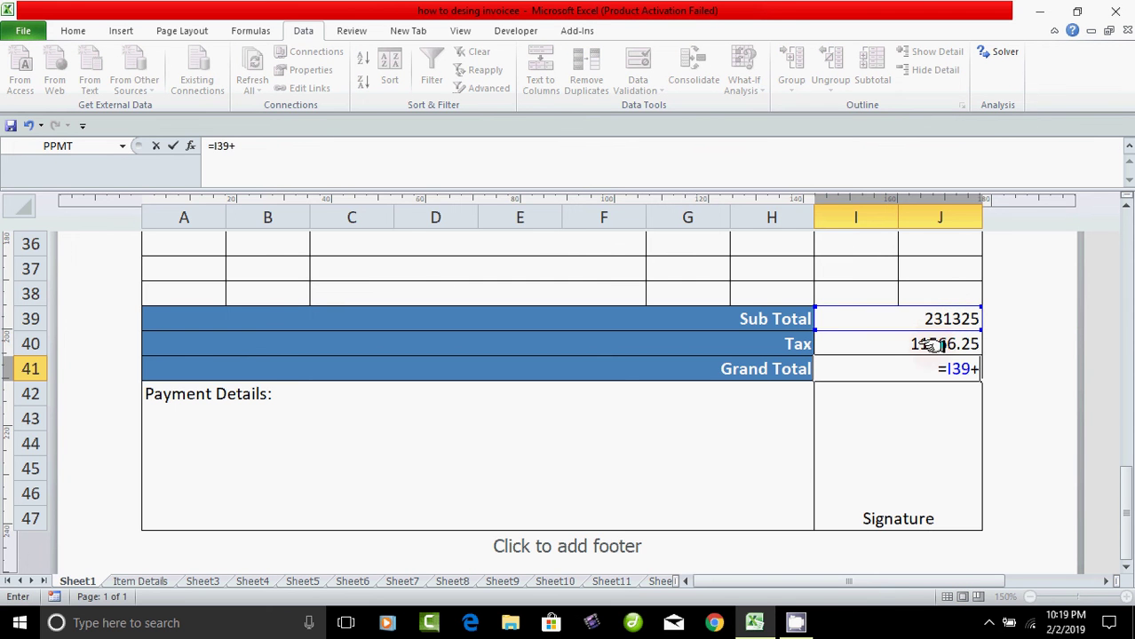
left_click(933, 346)
key("Return")
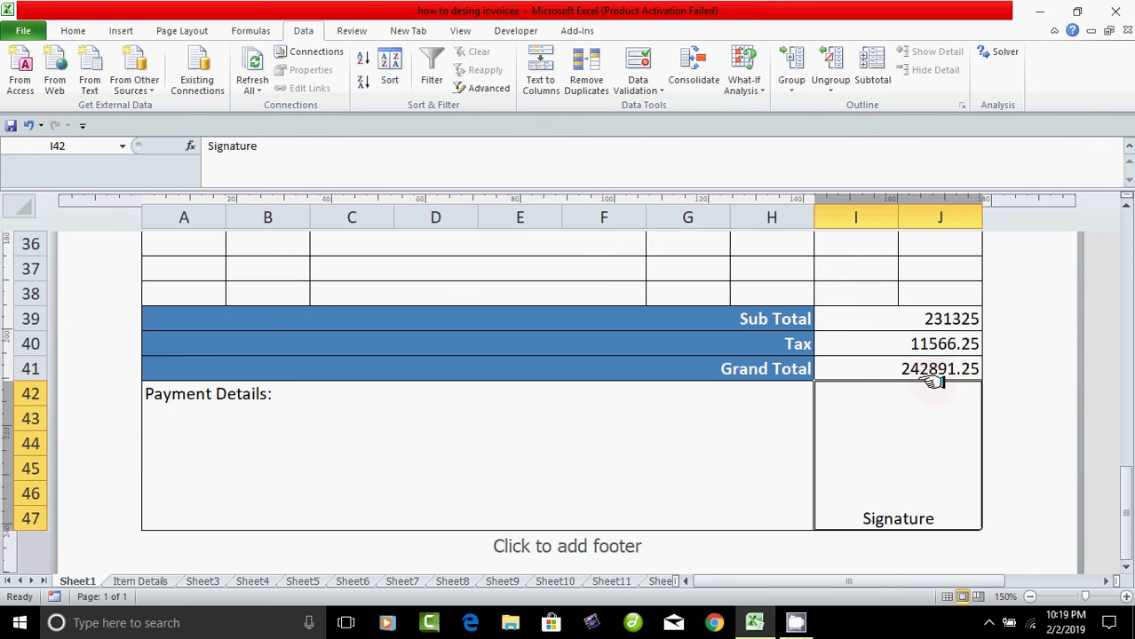
left_click(939, 369)
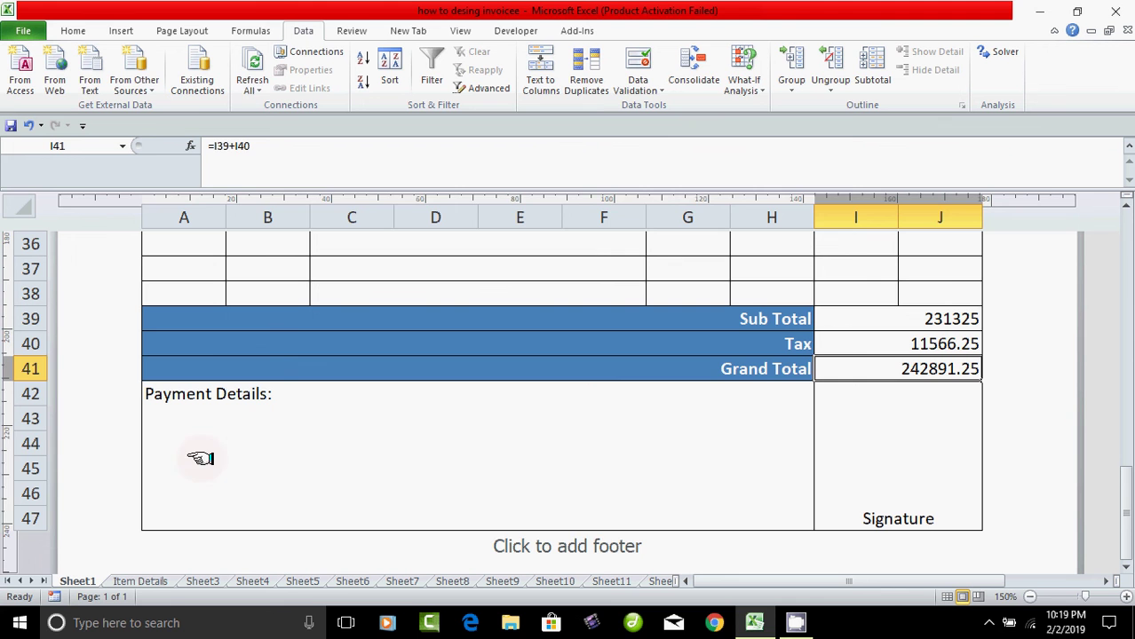
Step: Start editing the 'Payment Details:' label text below the Grand Total row
left_click(200, 430)
double_click(278, 399)
double_click(279, 400)
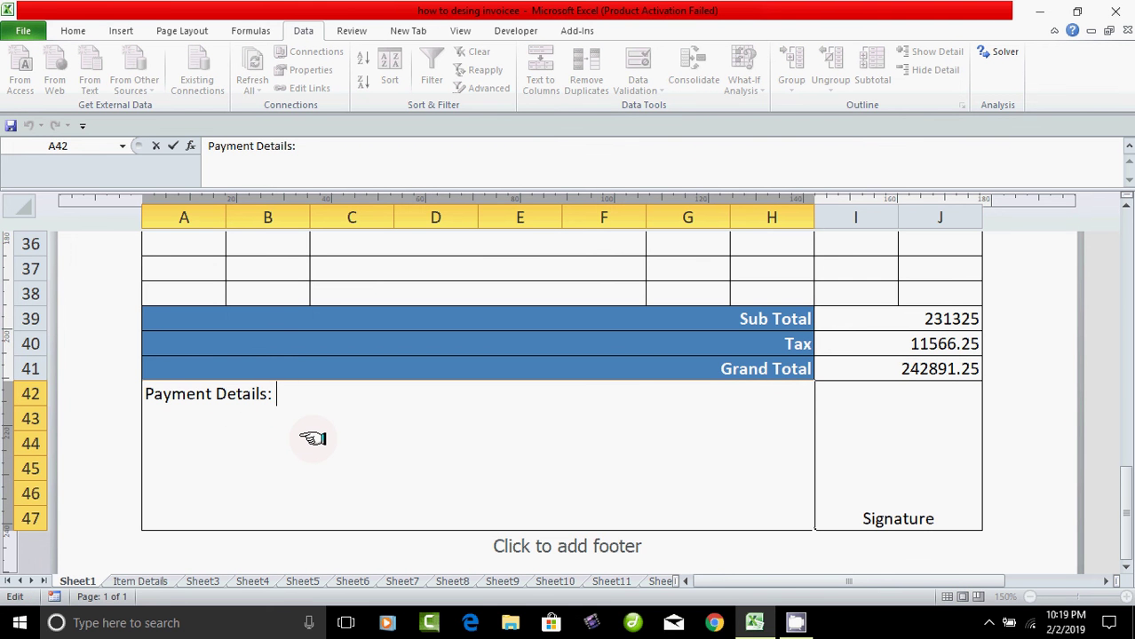
scroll(533, 439, "up", 2)
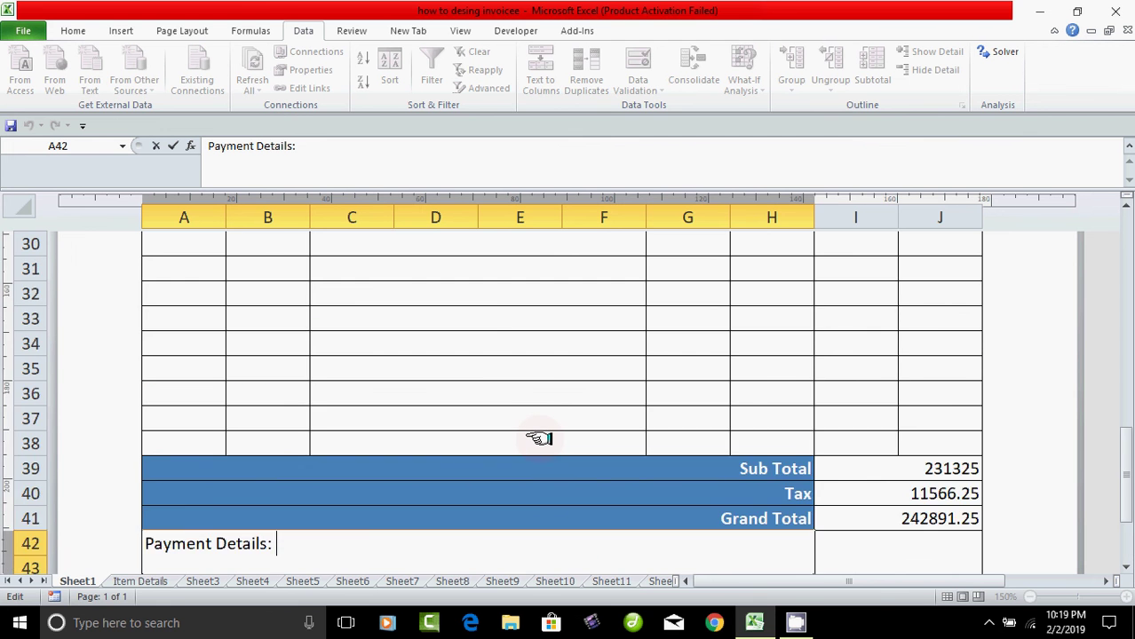
scroll(539, 438, "up", 2)
scroll(536, 437, "up", 2)
scroll(535, 435, "up", 5)
scroll(528, 435, "up", 2)
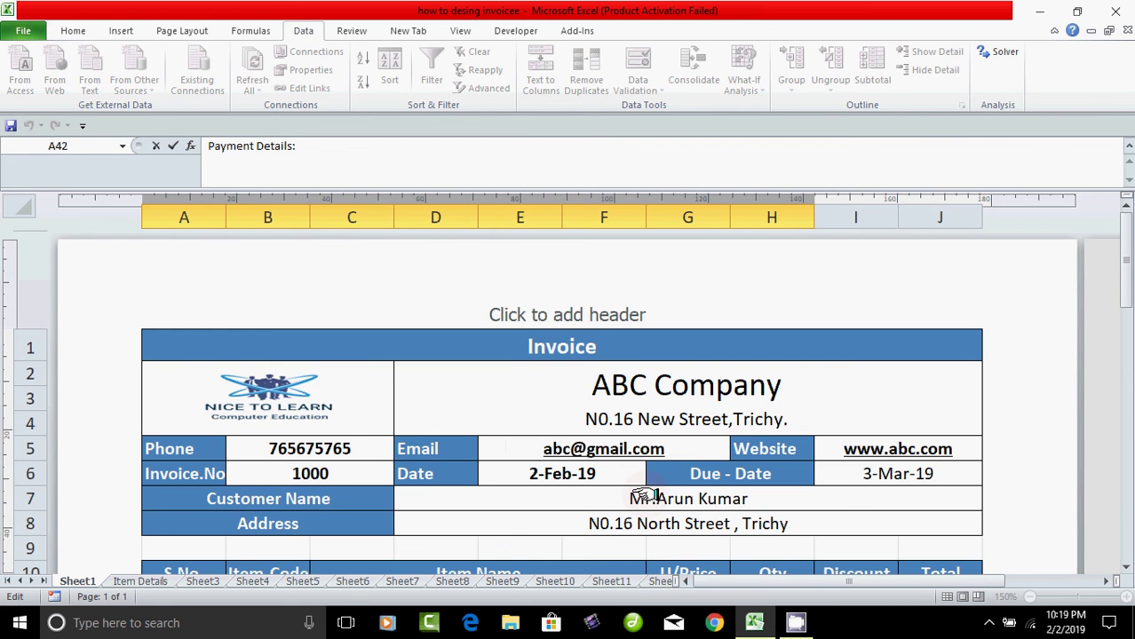
scroll(571, 499, "down", 2)
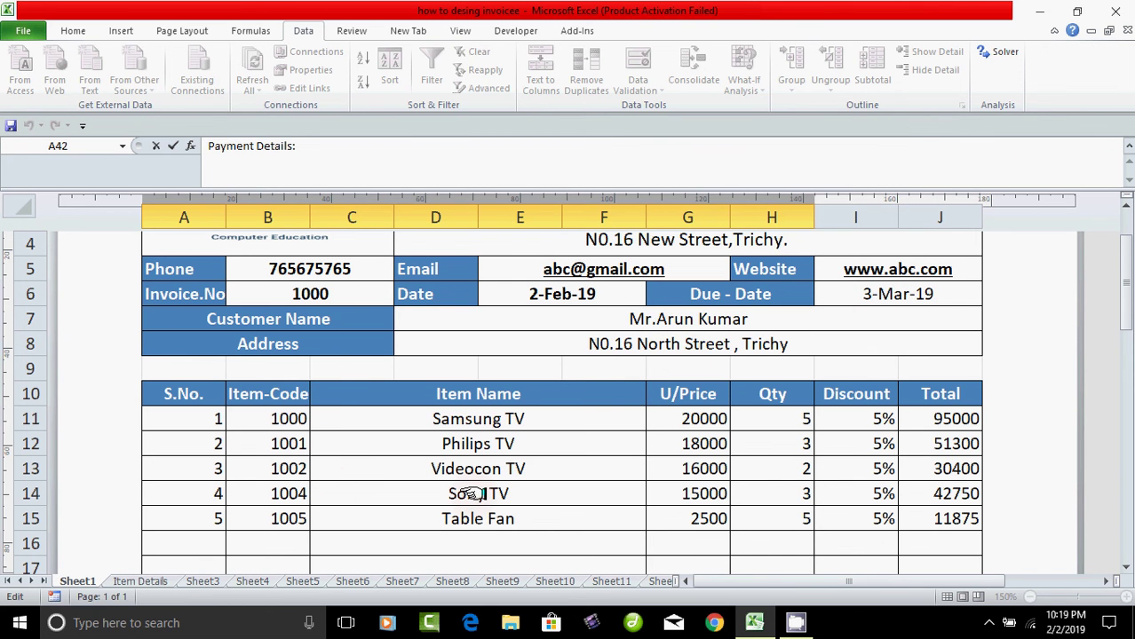
left_click(140, 581)
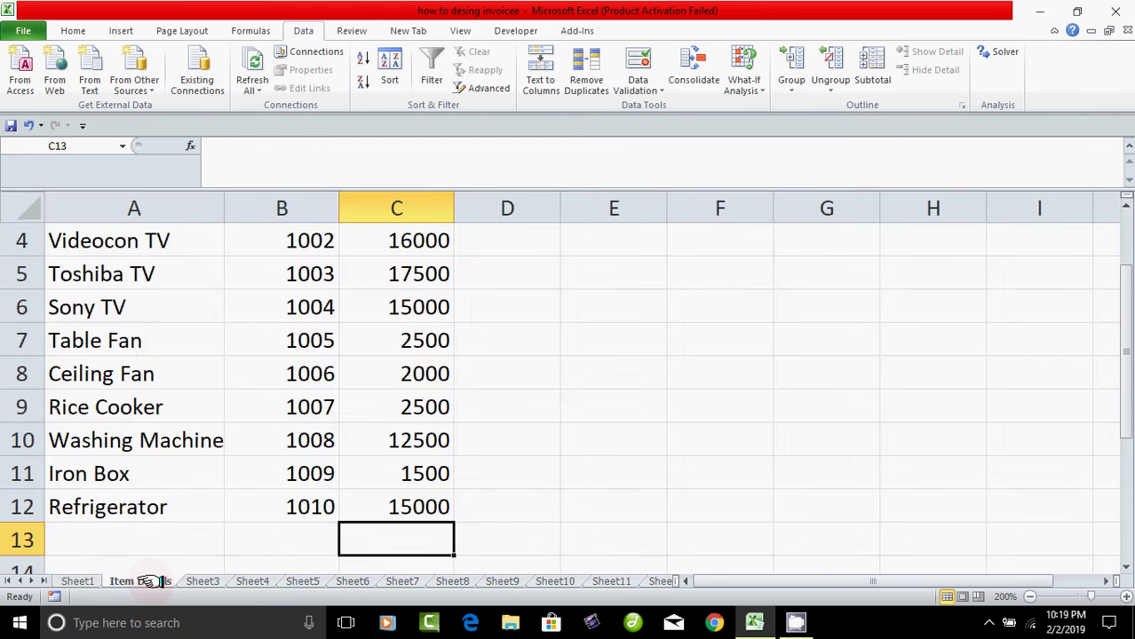
left_click(76, 582)
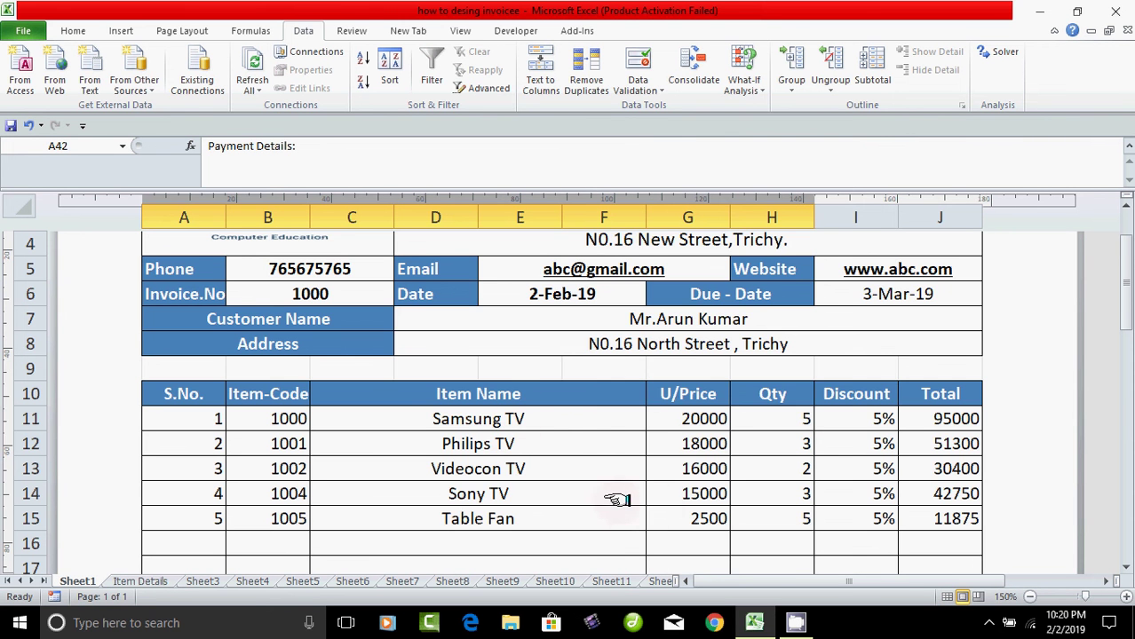
scroll(639, 499, "down", 1)
scroll(939, 470, "down", 2)
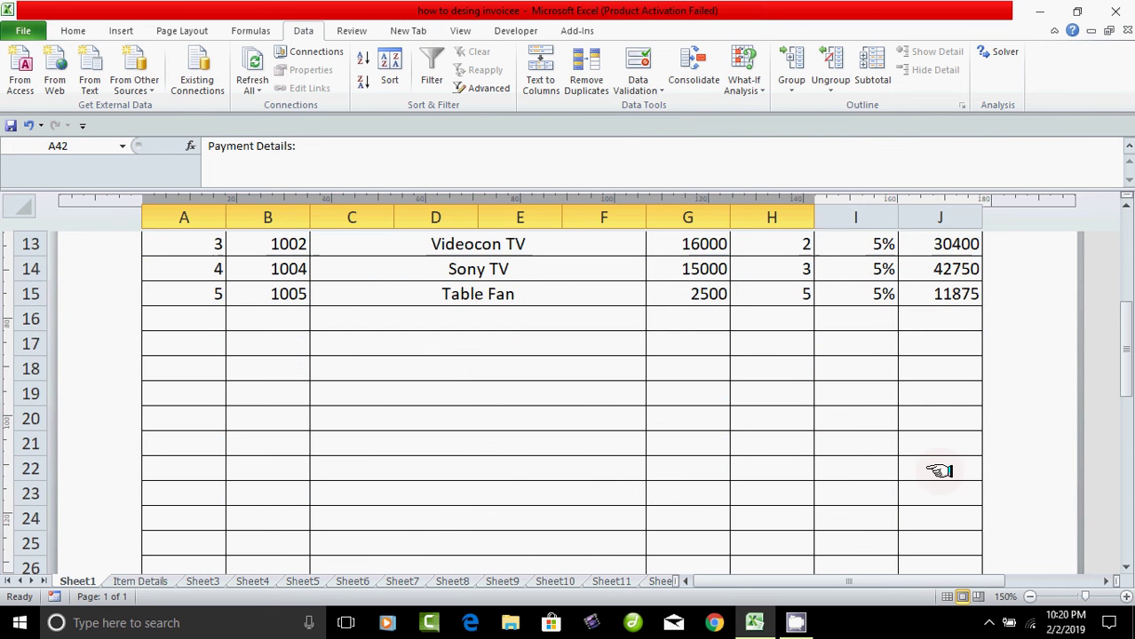
scroll(939, 471, "down", 2)
scroll(940, 471, "down", 5)
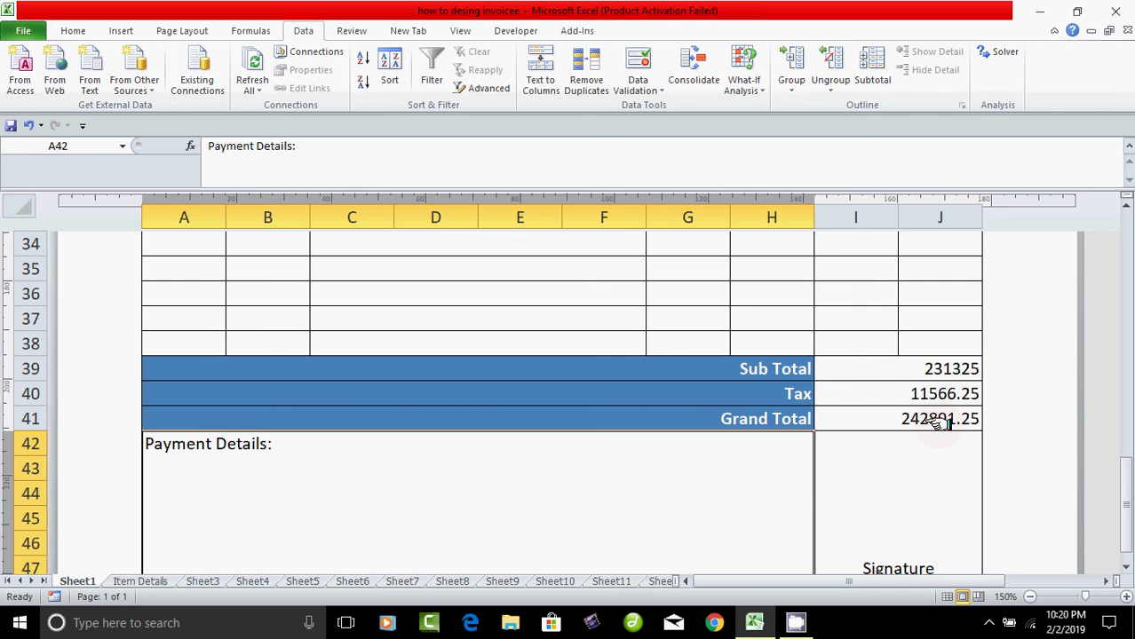
scroll(939, 424, "down", 1)
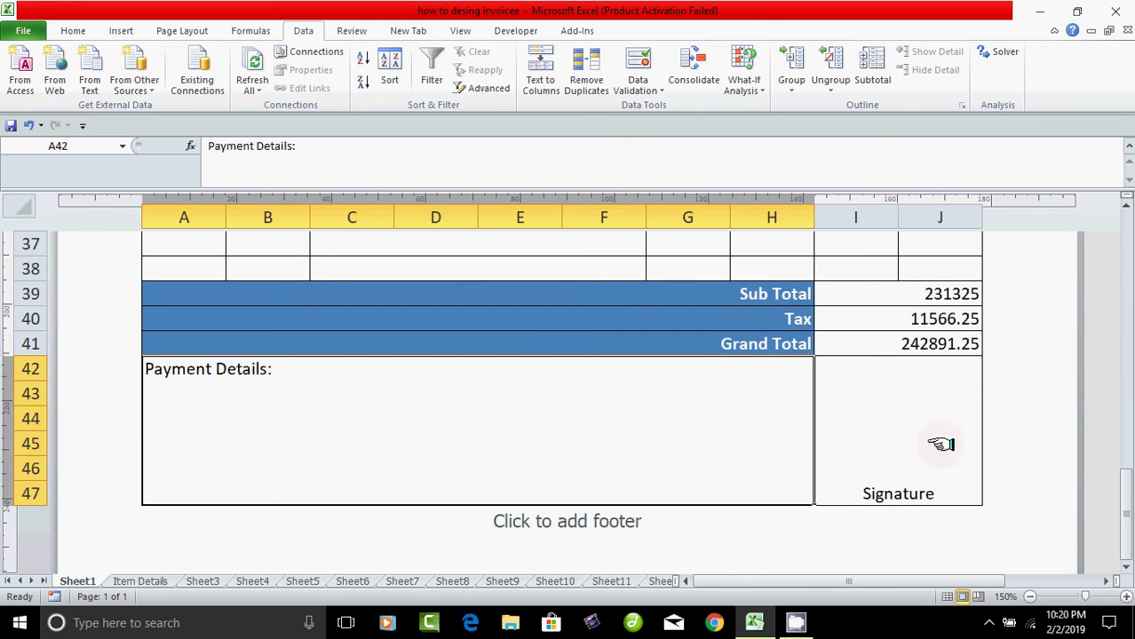
scroll(940, 443, "up", 3)
scroll(938, 443, "up", 5)
scroll(937, 444, "up", 5)
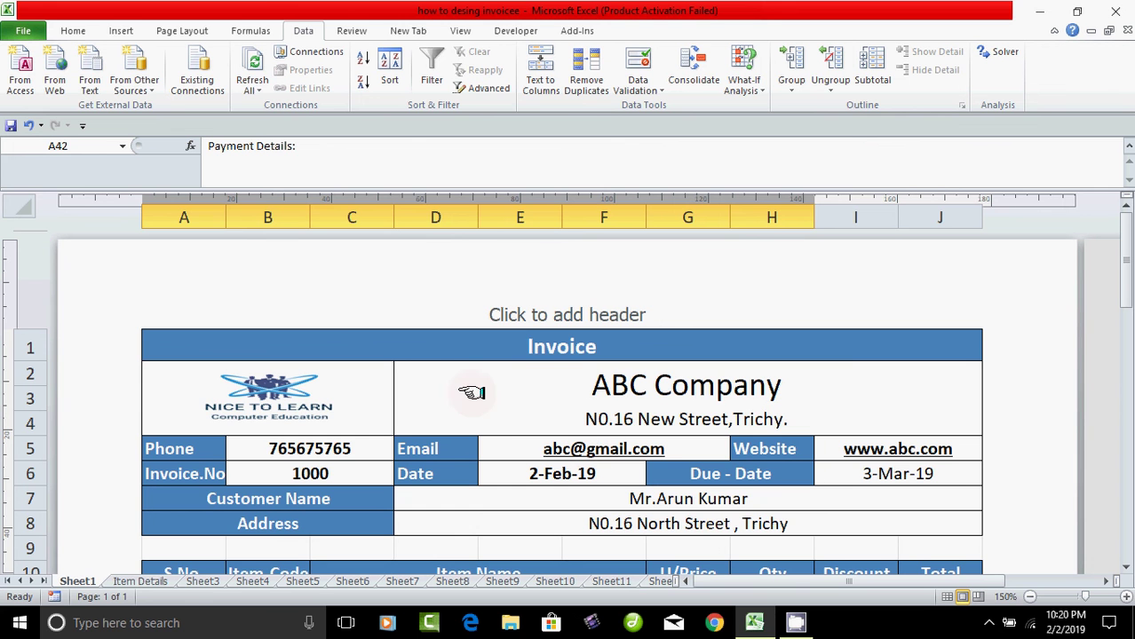
Step: Save the invoice to the Desktop as a PDF named invoi1, then minimize Excel
left_click(22, 31)
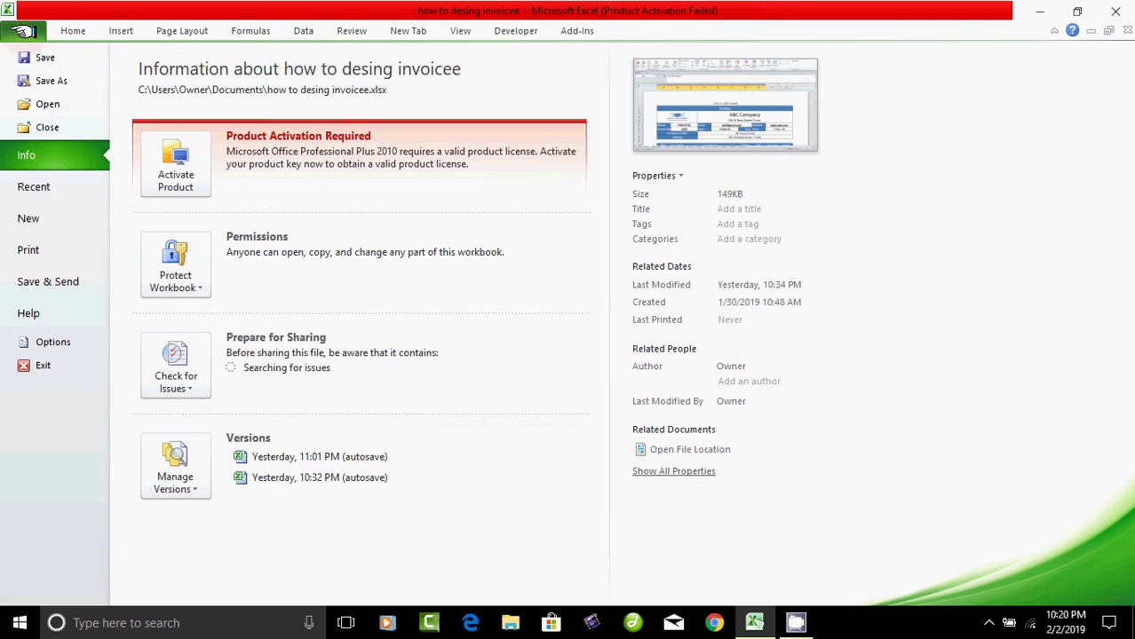
key("Escape")
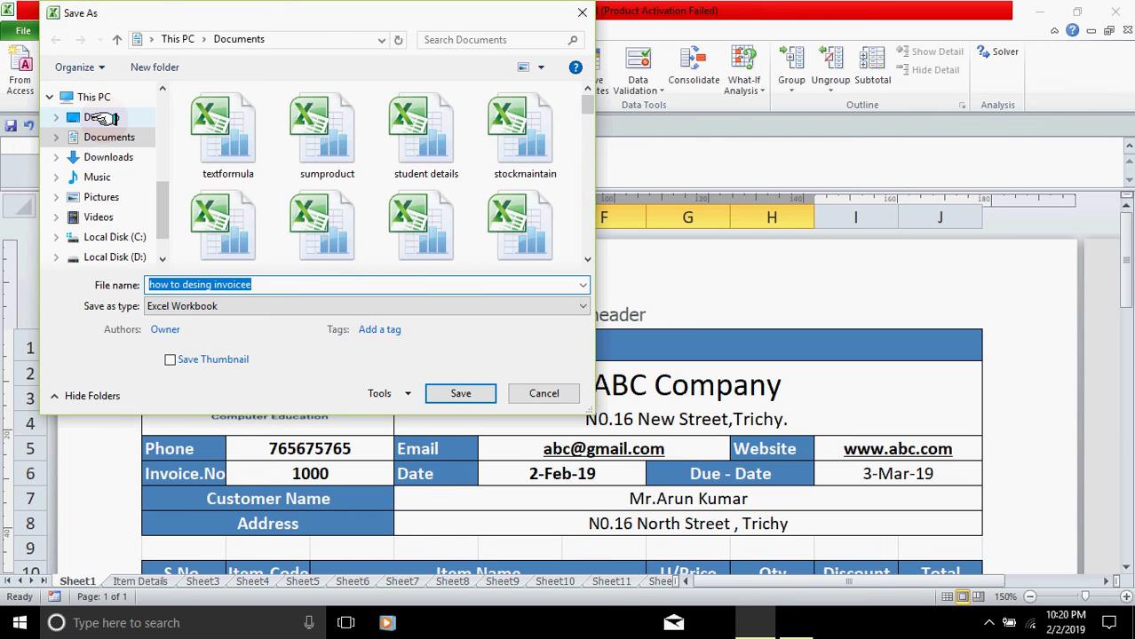
left_click(101, 117)
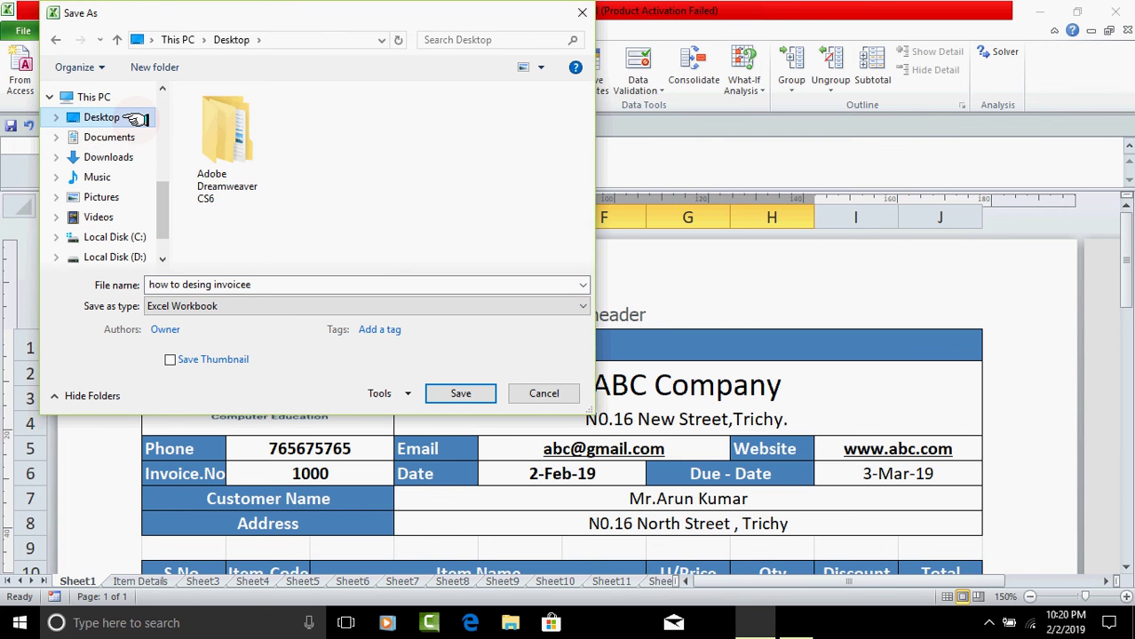
left_click(206, 306)
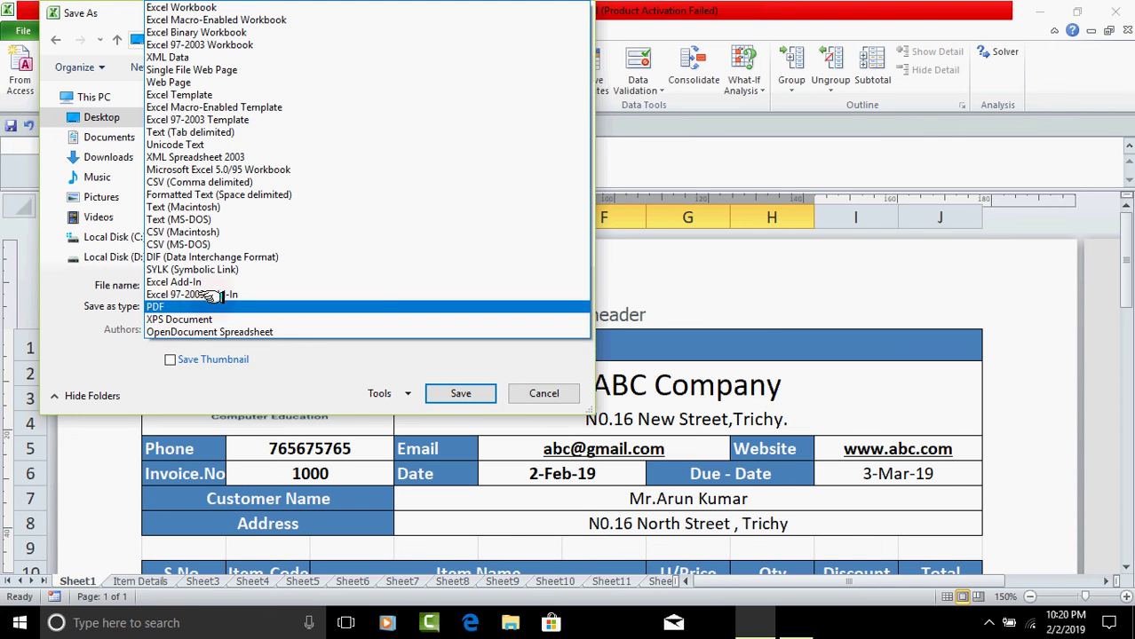
left_click(156, 307)
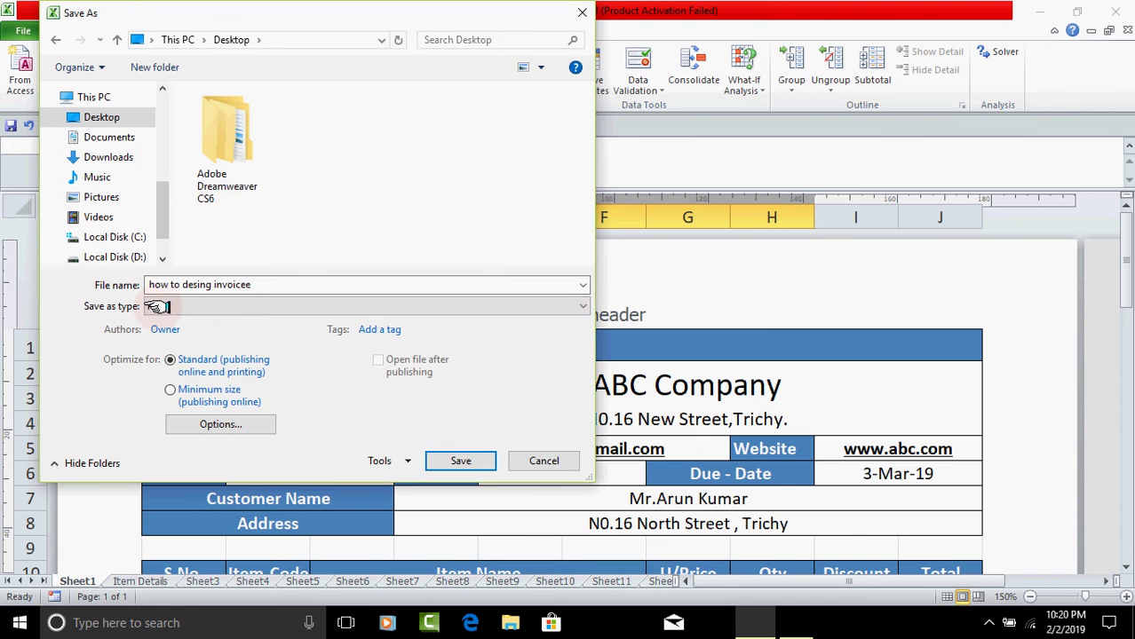
left_click_drag(265, 285, 156, 291)
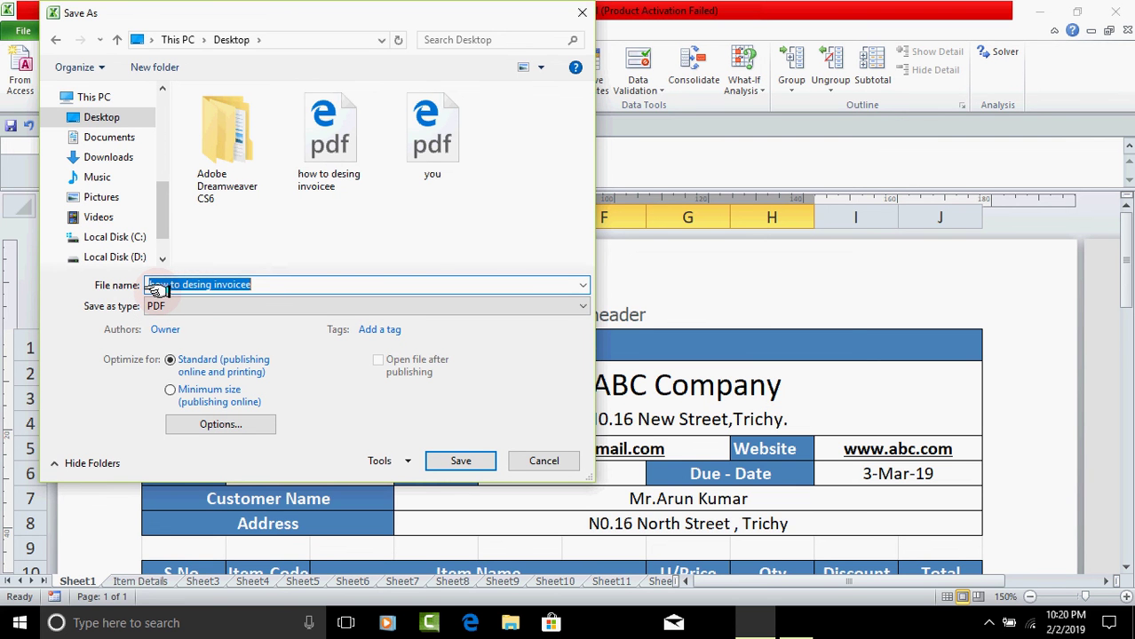
key("BackSpace")
type("invoi1")
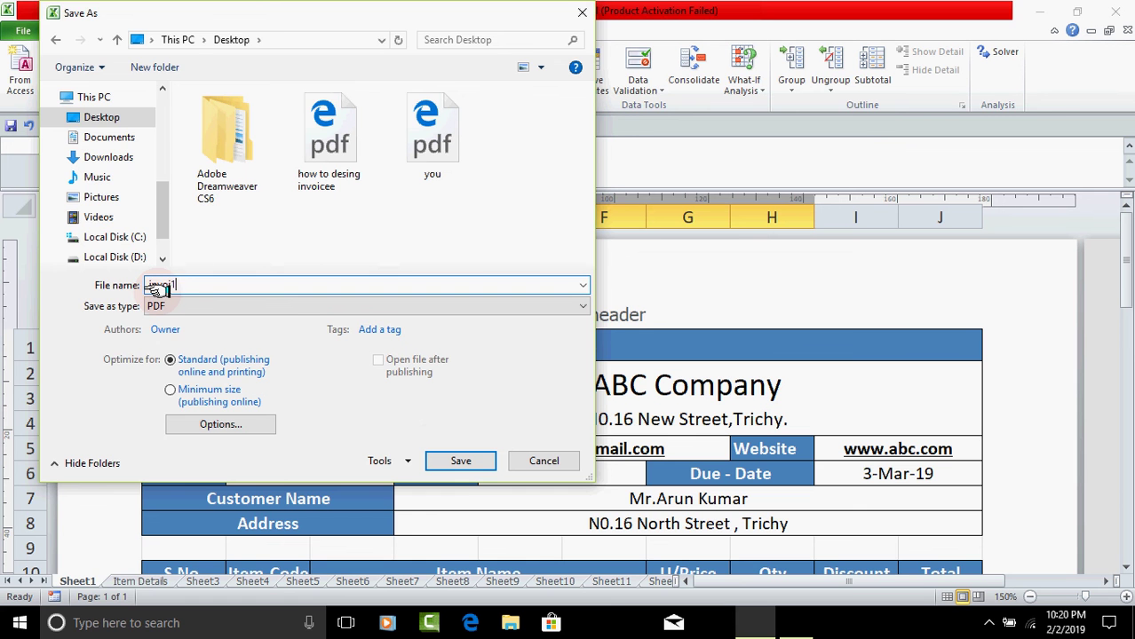
left_click(448, 462)
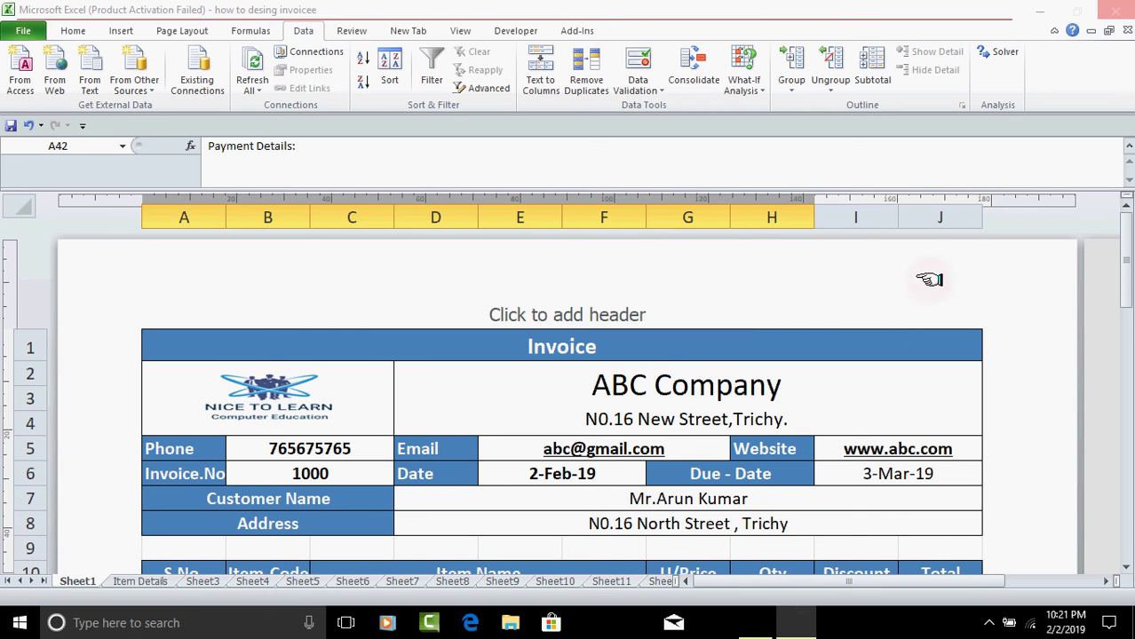
left_click(1037, 10)
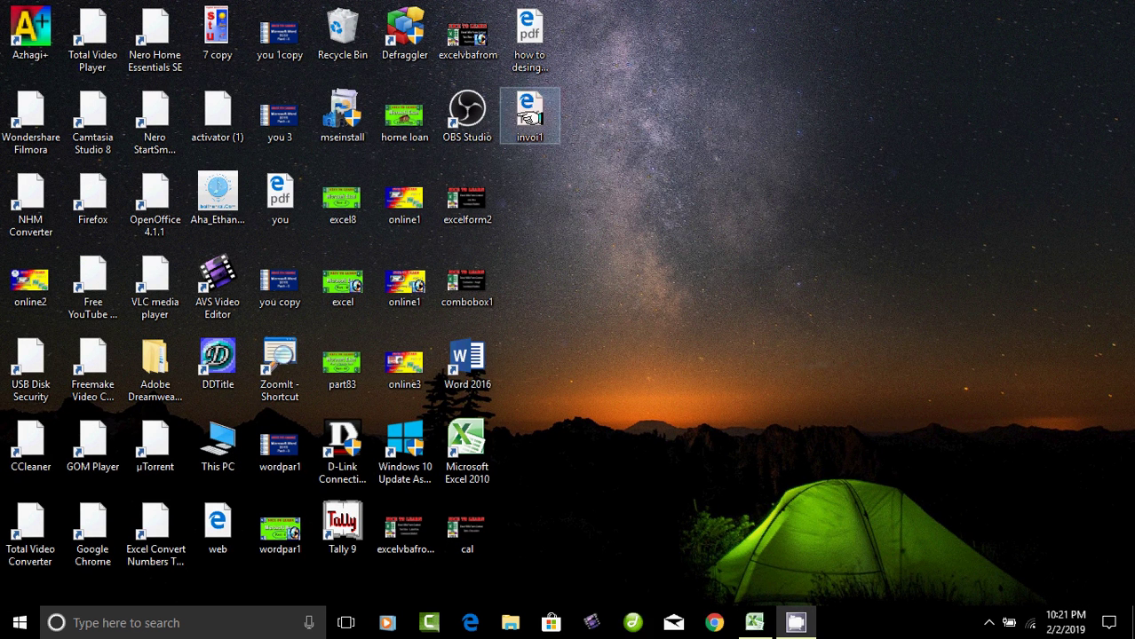
Step: Open the invoi1 PDF from the desktop in Microsoft Edge
left_click(528, 116)
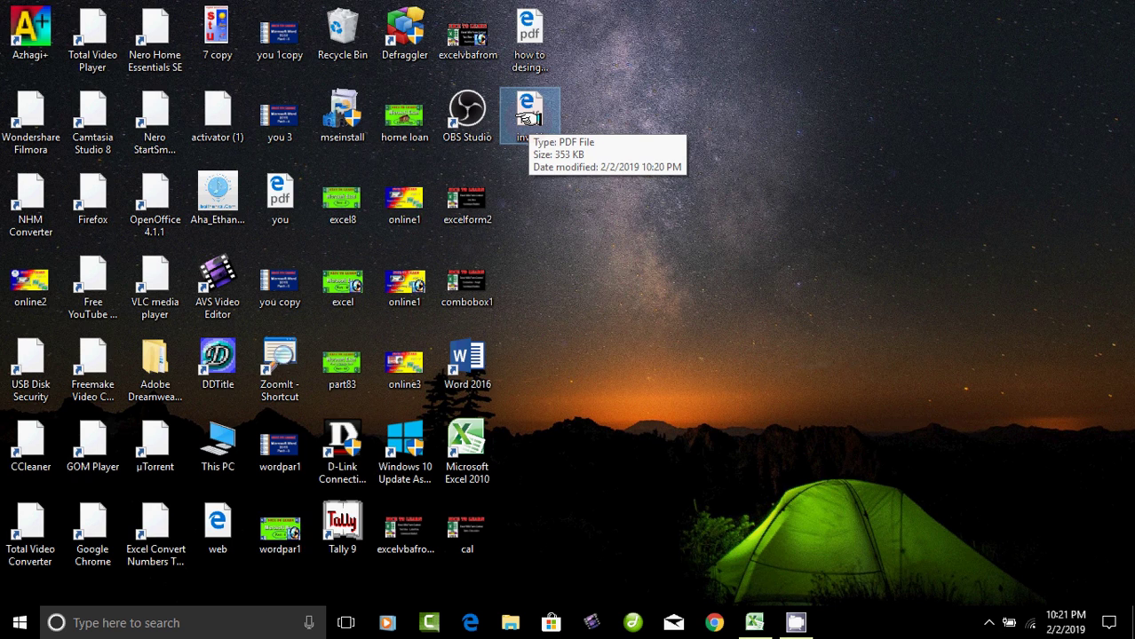
double_click(528, 116)
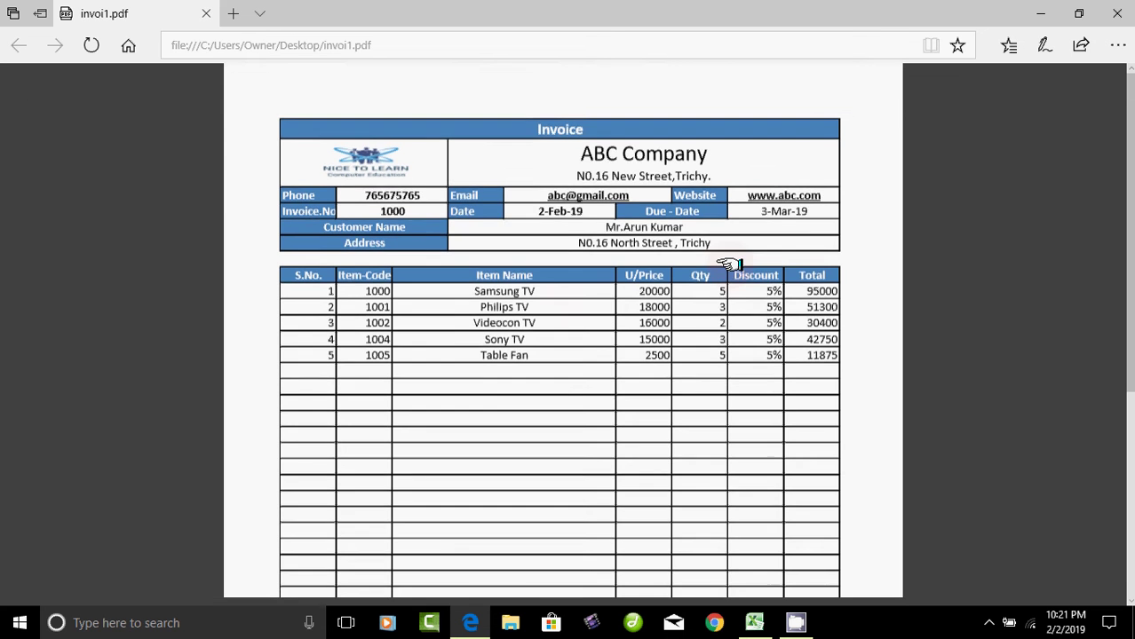
scroll(728, 265, "down", 5)
scroll(728, 264, "up", 5)
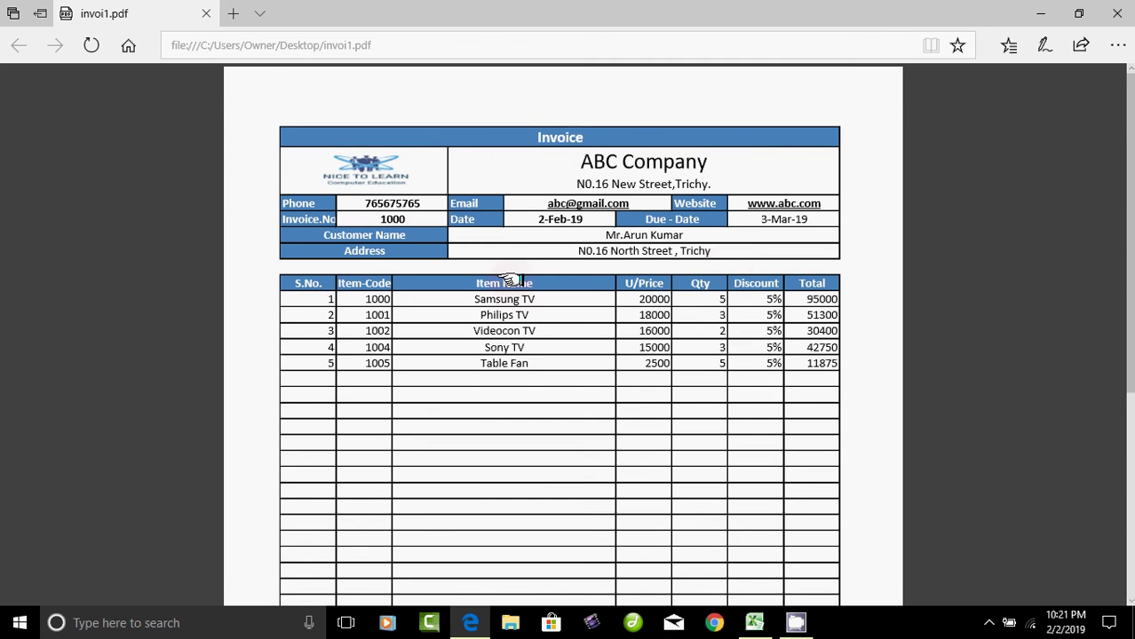
scroll(550, 255, "down", 5)
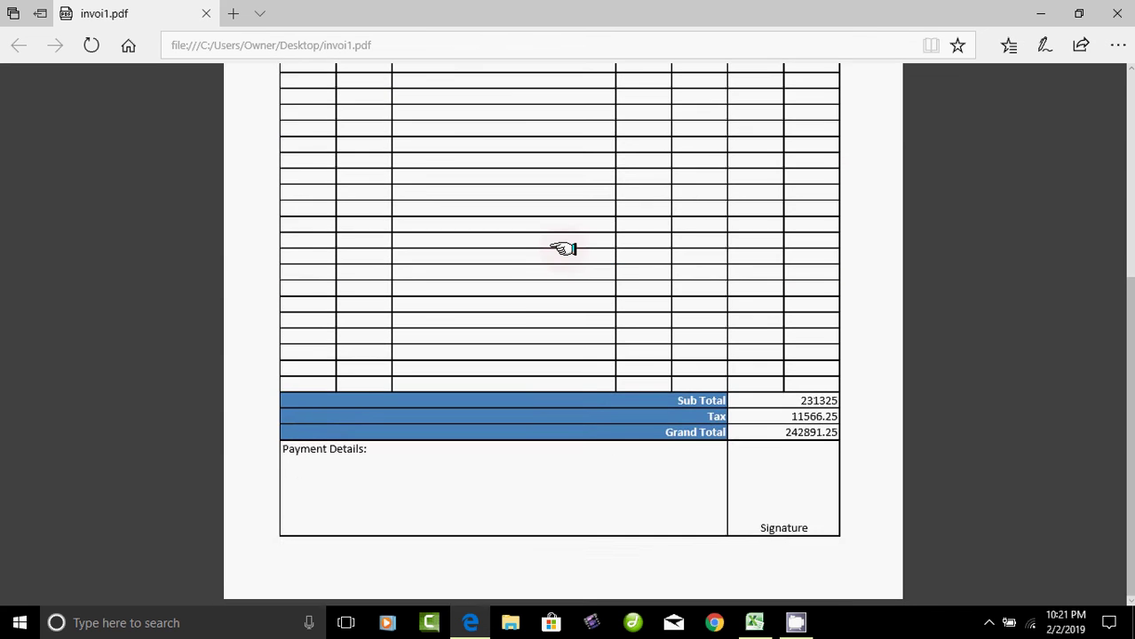
scroll(561, 248, "up", 5)
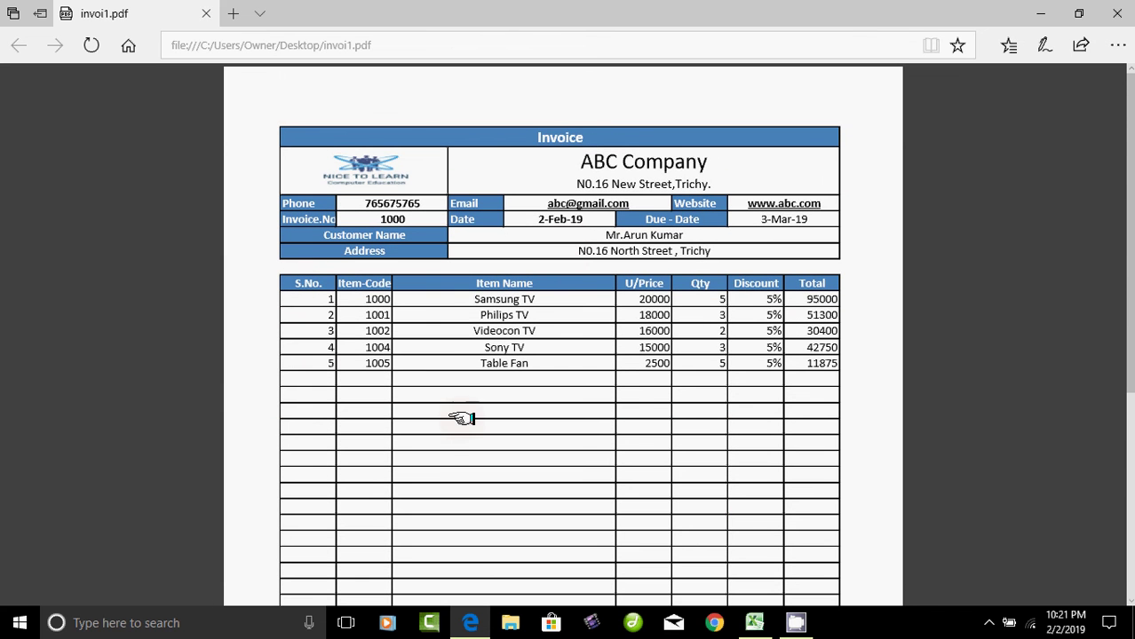